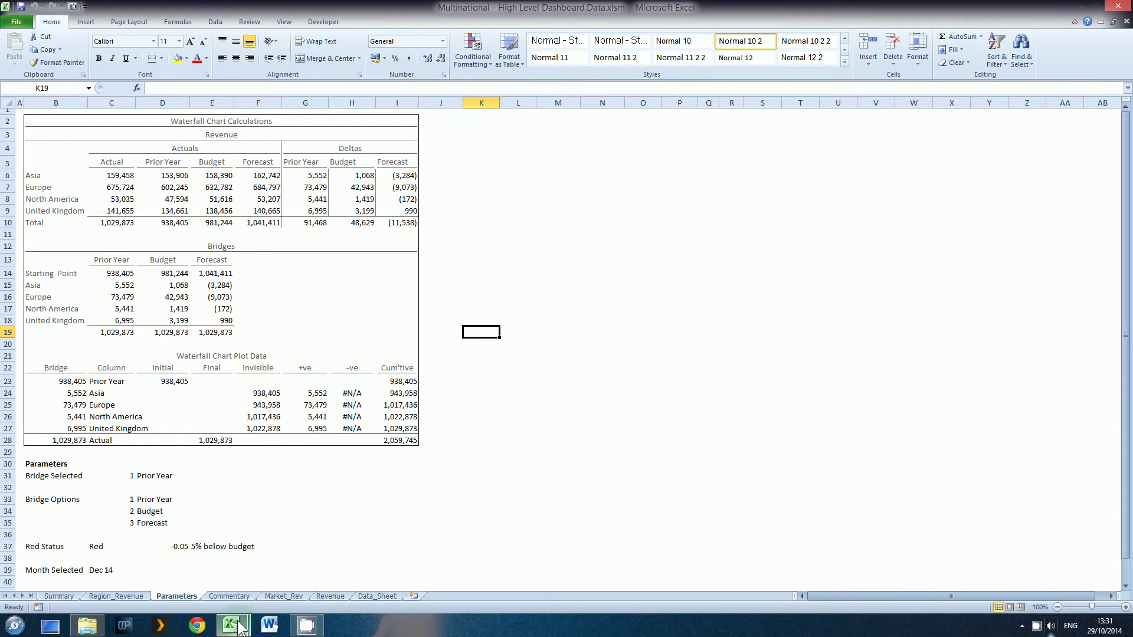
Step: Switch to the Multinational - High Level Dashboard workbook, set its comparison to Forecast and return it to Prior Year
mouse_move(231, 625)
click(247, 584)
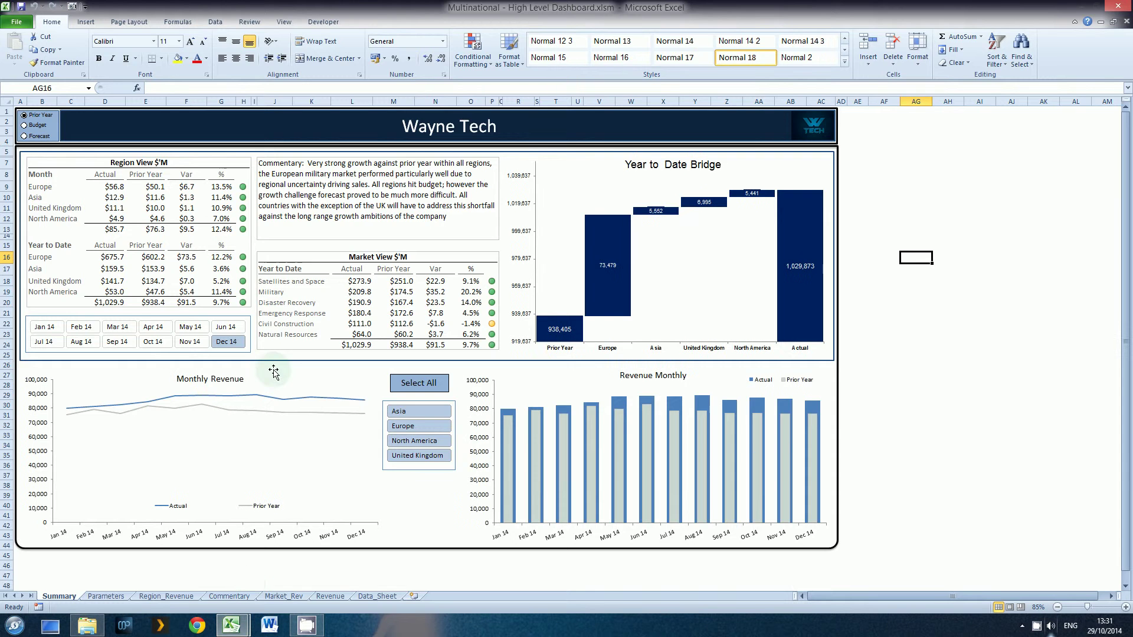
click(25, 136)
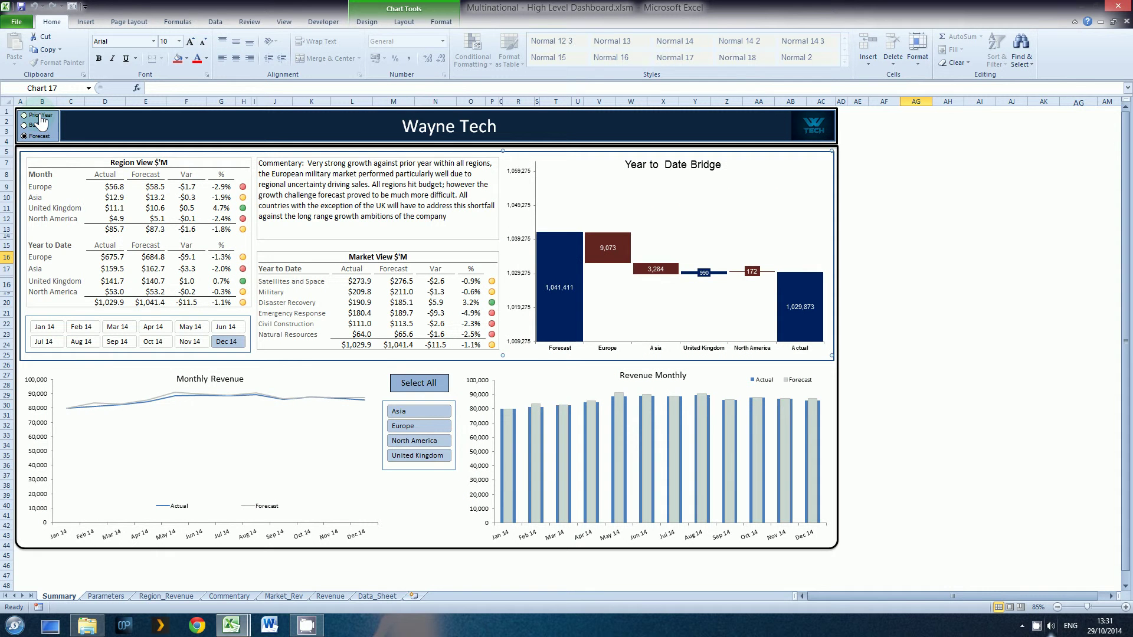
click(37, 115)
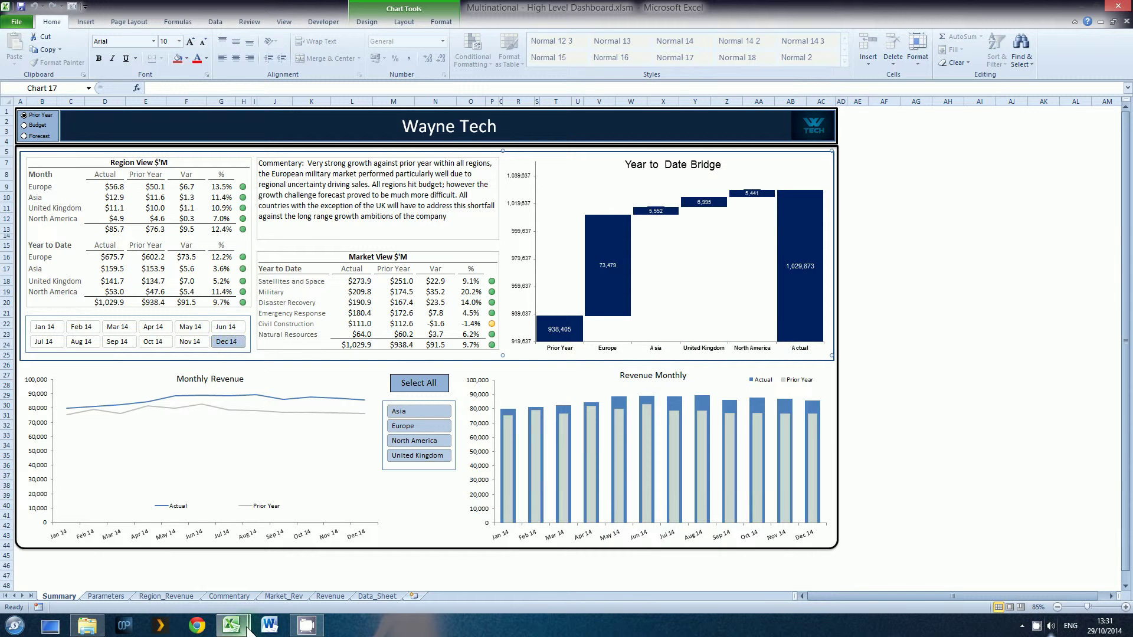
Step: Return to the Parameters sheet of the dashboard data workbook and locate the Bridge column of the Waterfall Chart Plot Data table
mouse_move(223, 611)
click(197, 584)
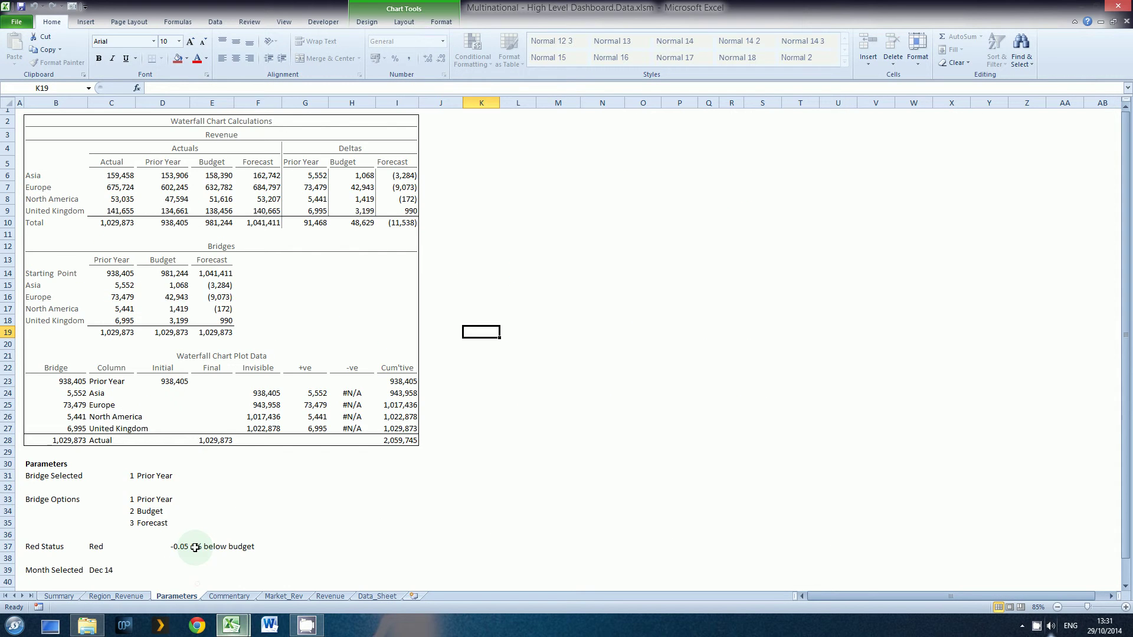
click(162, 355)
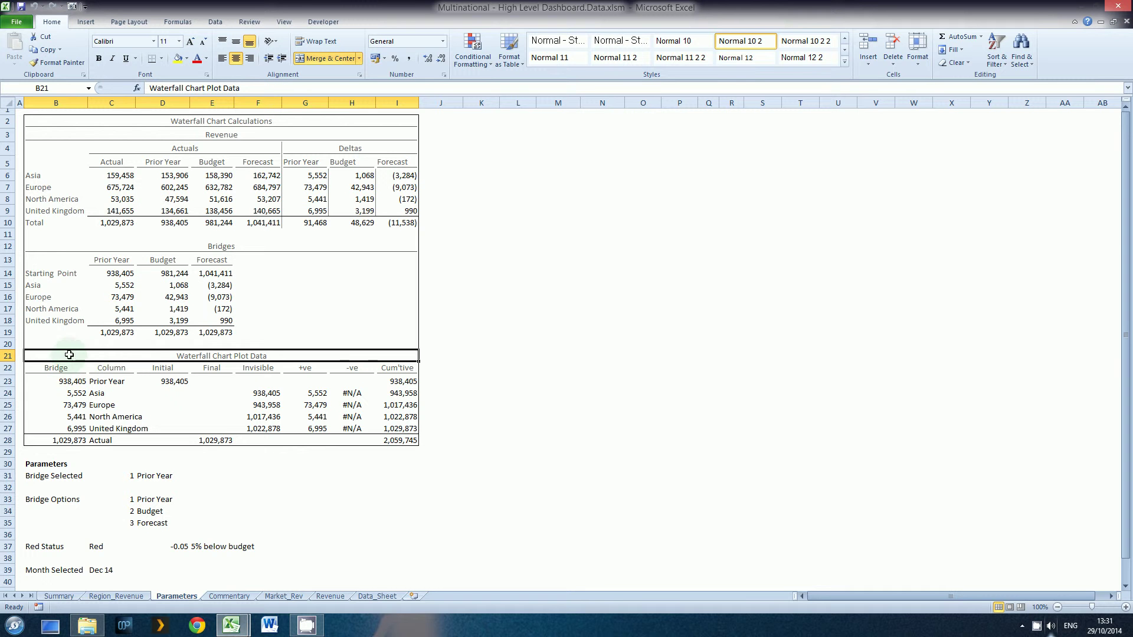
drag(66, 356, 88, 439)
Step: Inspect the INDEX formulas in cells B23 to B27 and the ranges they reference, leaving each formula unchanged
click(71, 381)
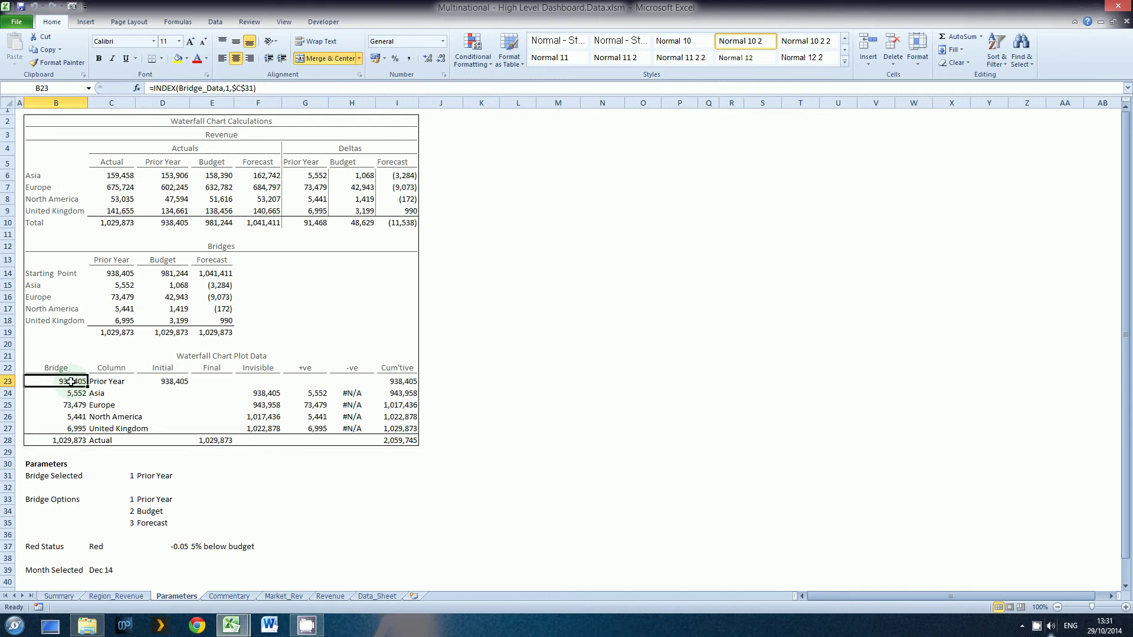
key(F2)
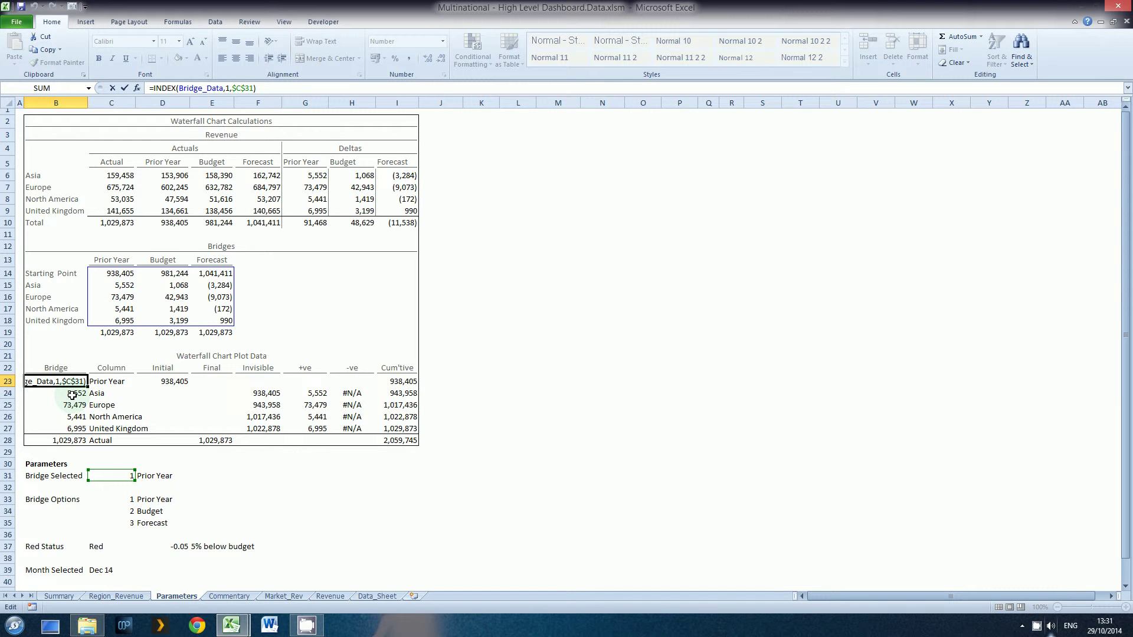
key(Return)
key(F2)
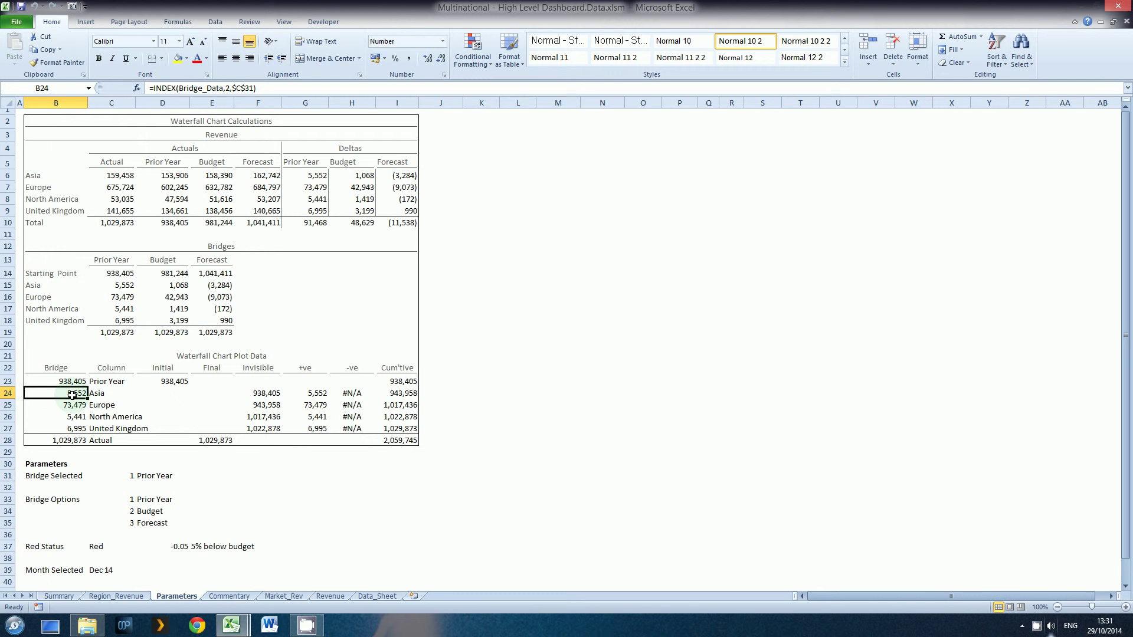
key(Return)
key(F2)
key(Return)
key(F2)
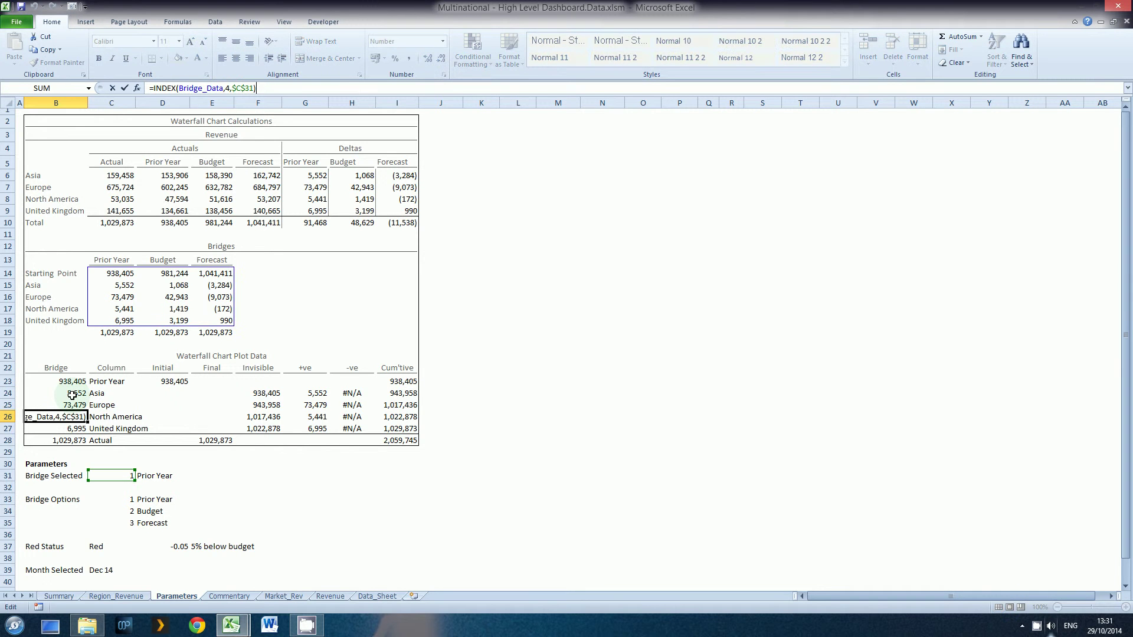
key(Return)
key(F2)
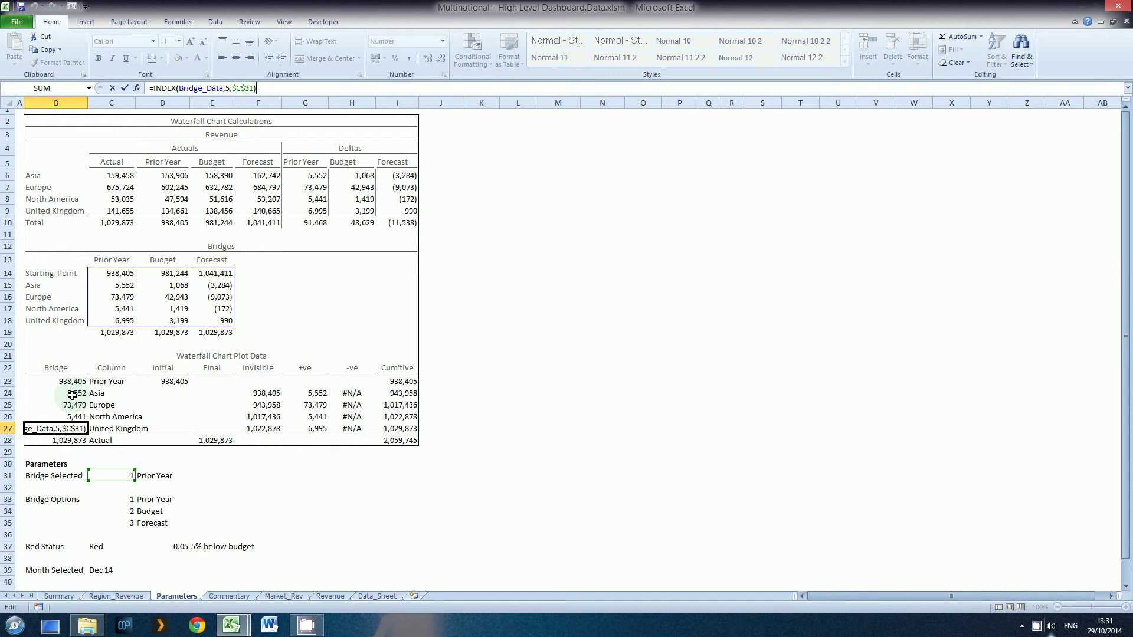
key(Return)
Step: Test the Bridge Selected parameter in C31 with 2 and 3, and set it back to 1
key(Right)
key(Down)
key(Down)
key(Down)
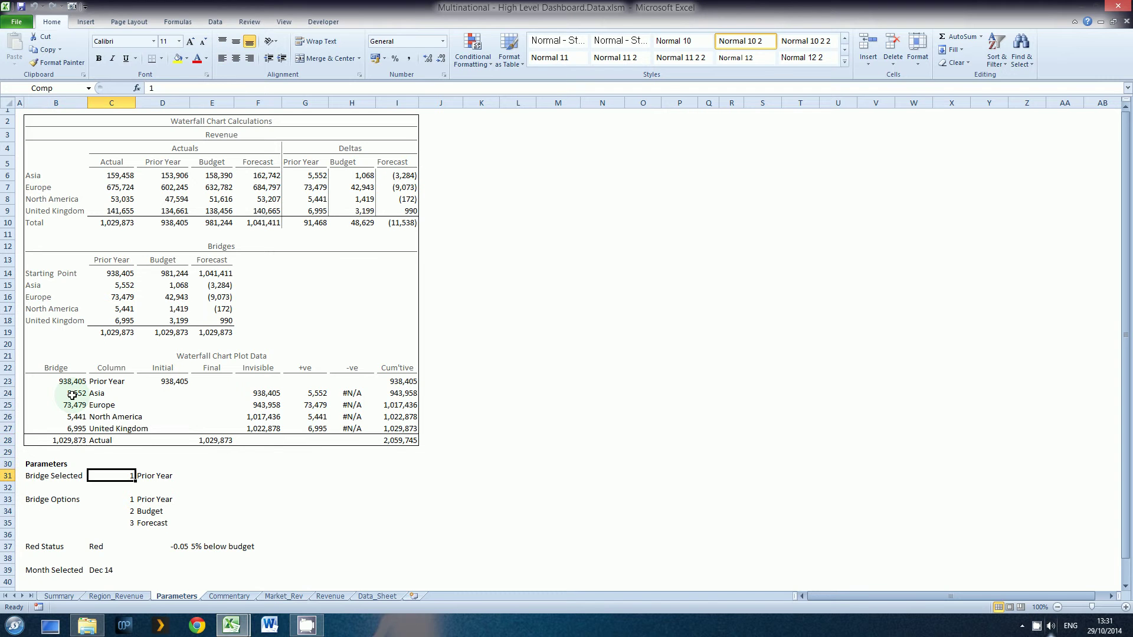
text(2)
key(Return)
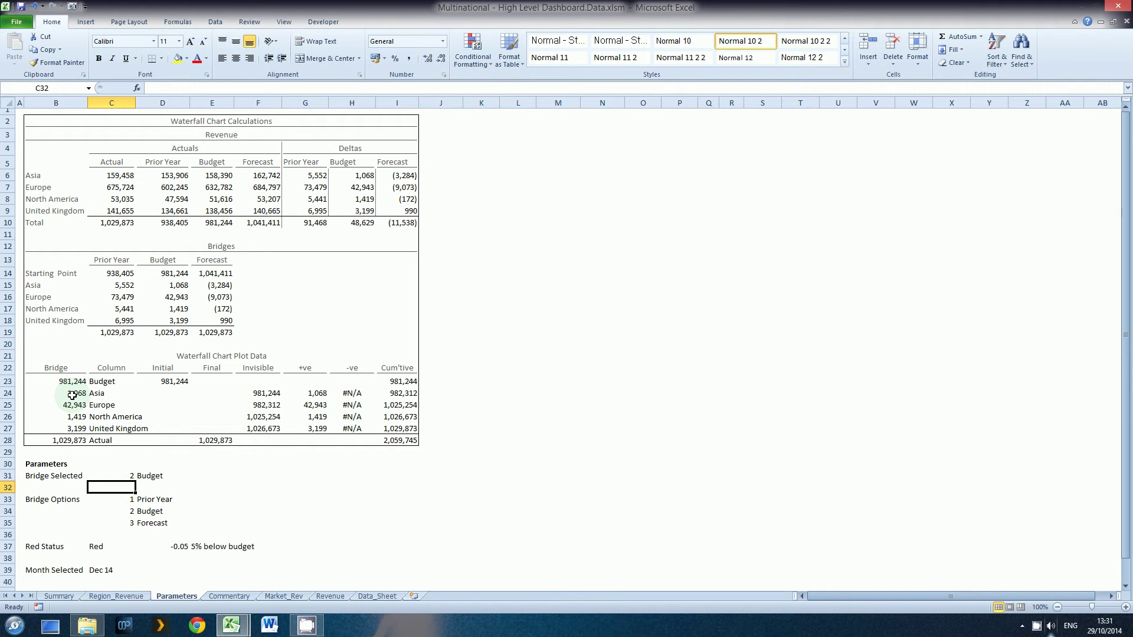
key(Up)
text(3)
key(Return)
key(Up)
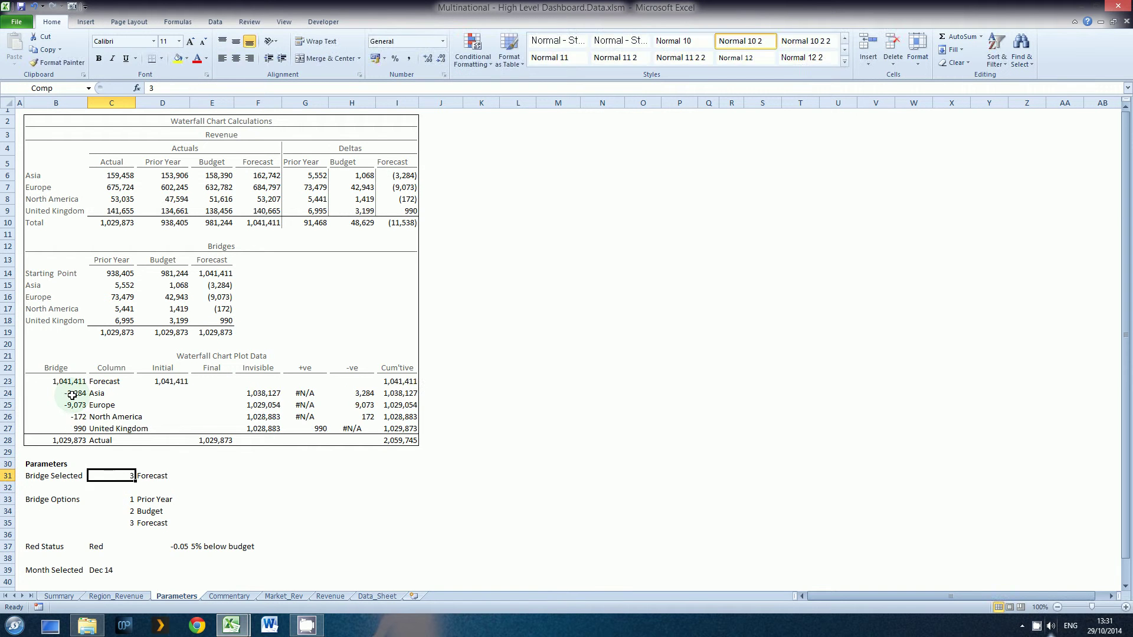
text(1)
key(Return)
key(Up)
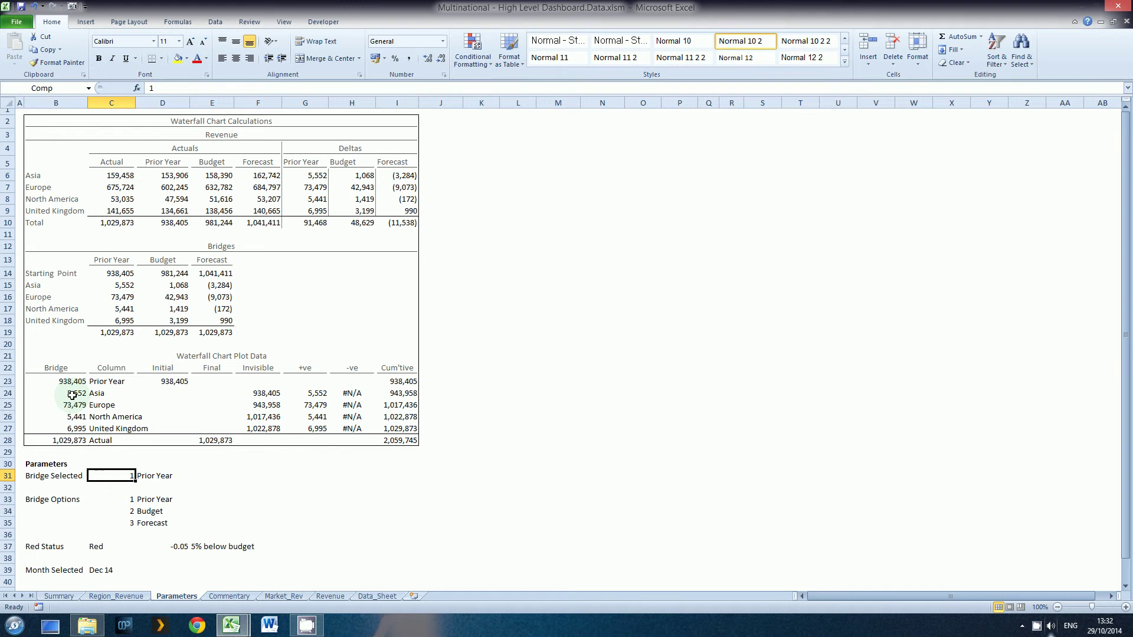
Step: Examine the formulas of the plot data's starting point and label, each regional bridge value, and the Actual total in B28
click(82, 383)
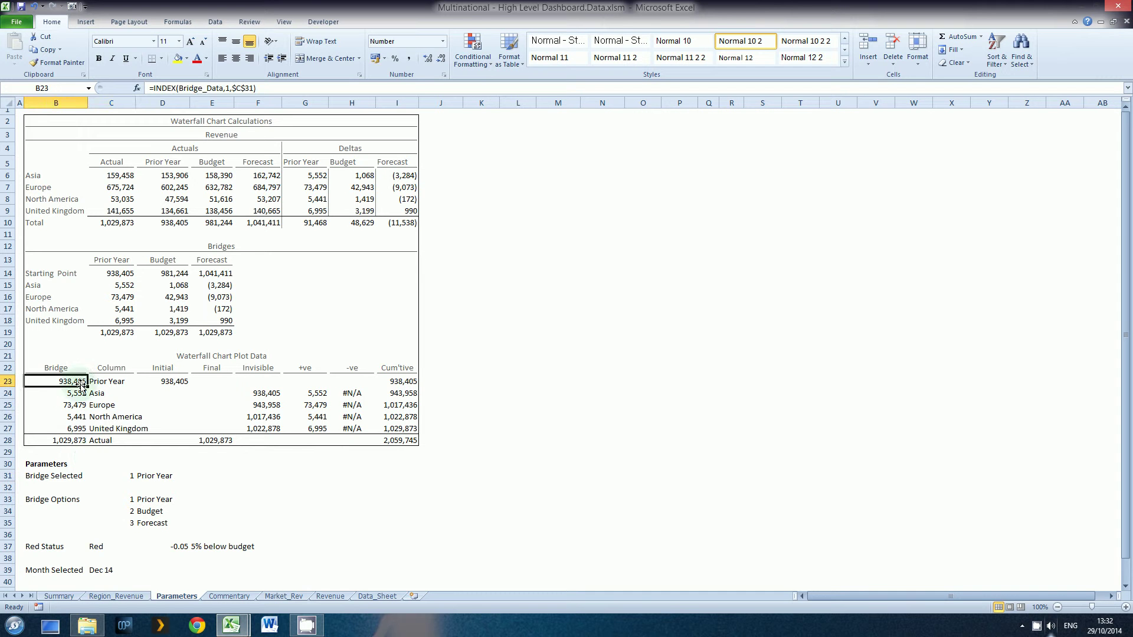
double_click(82, 384)
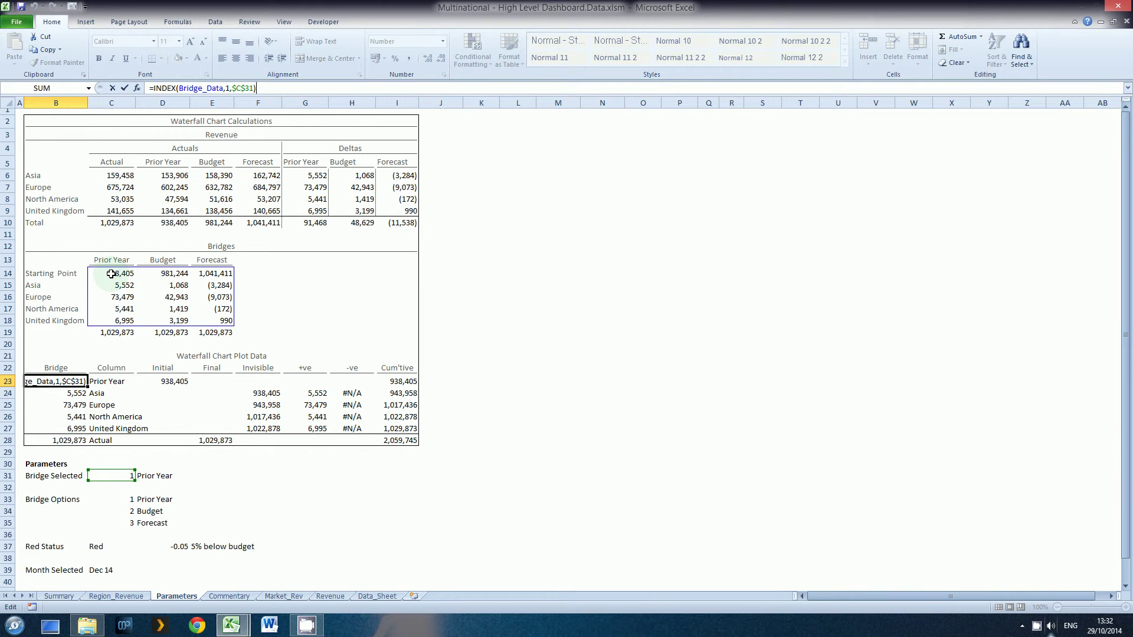
click(76, 382)
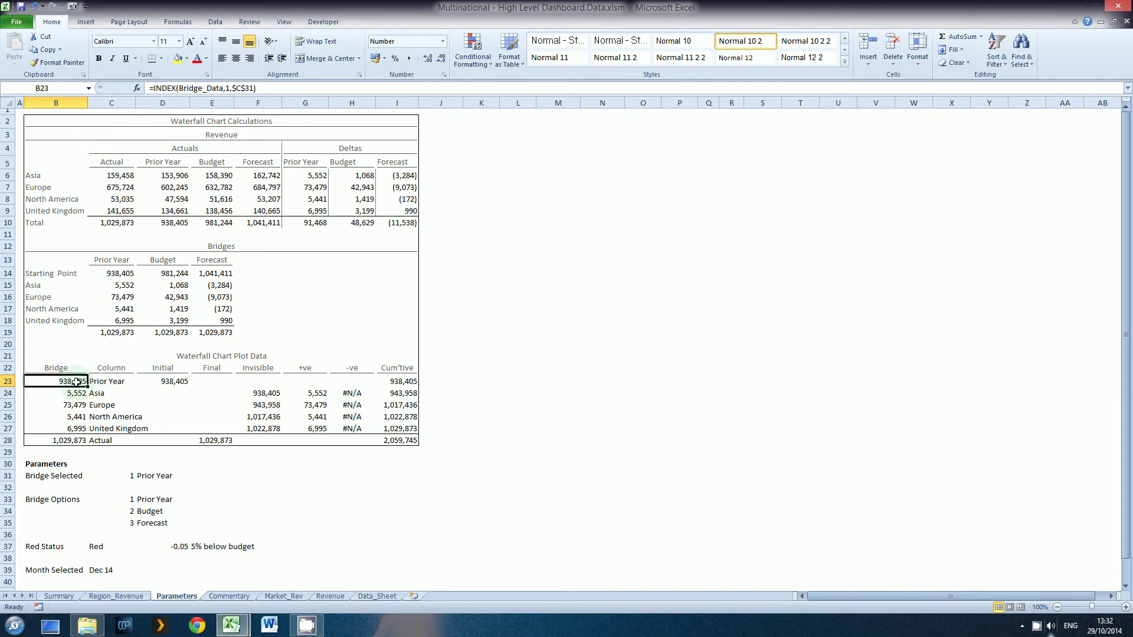
click(112, 385)
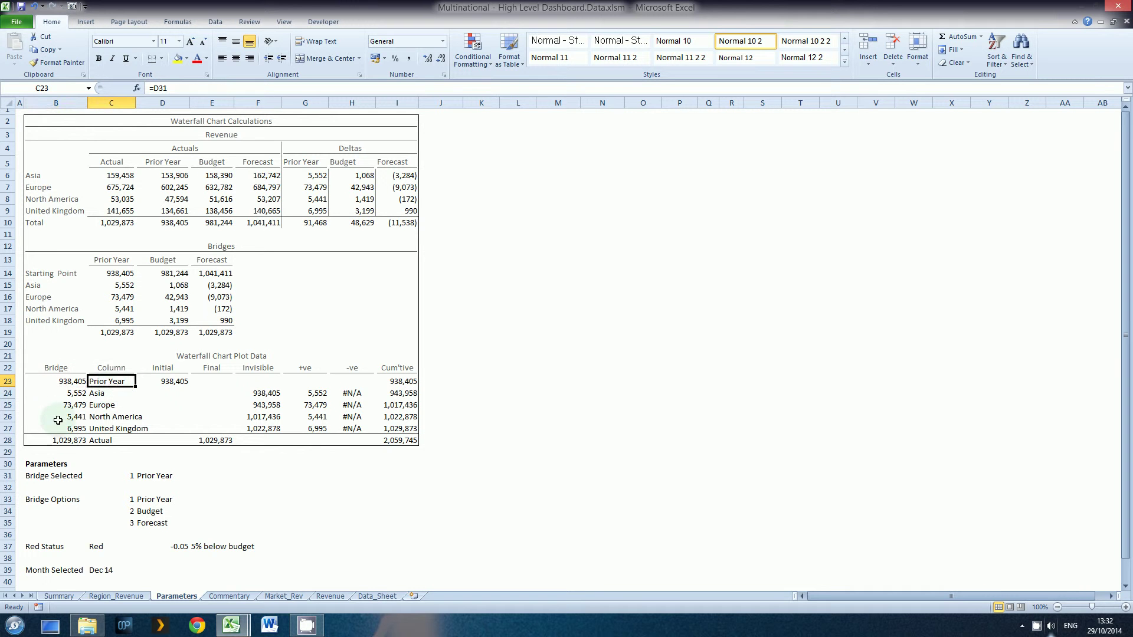
click(97, 441)
click(70, 442)
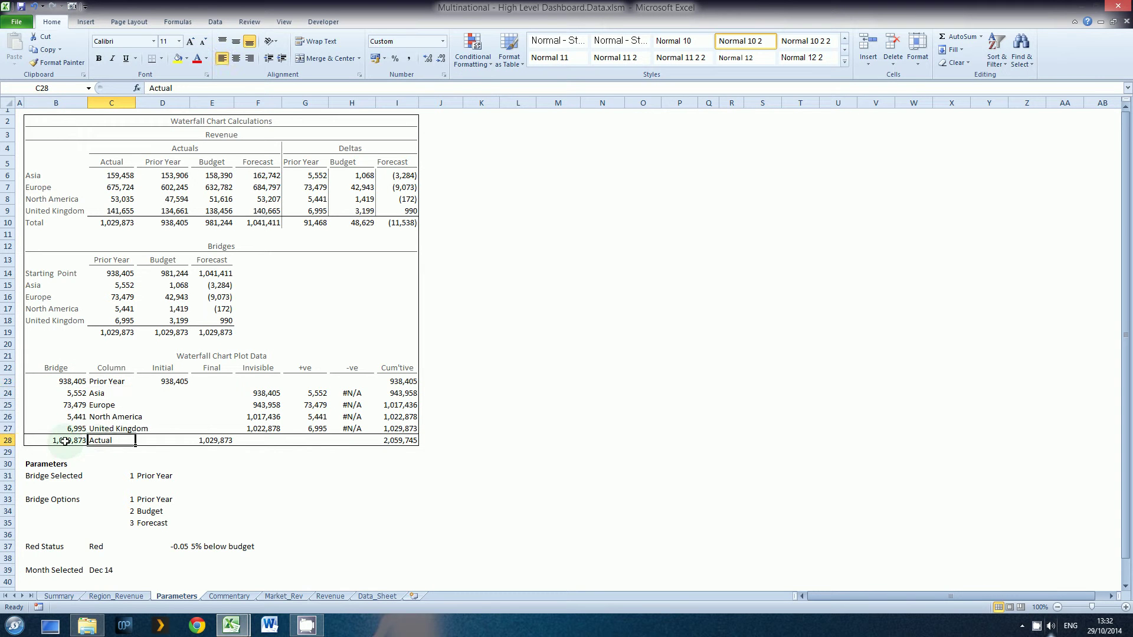
click(71, 395)
click(74, 406)
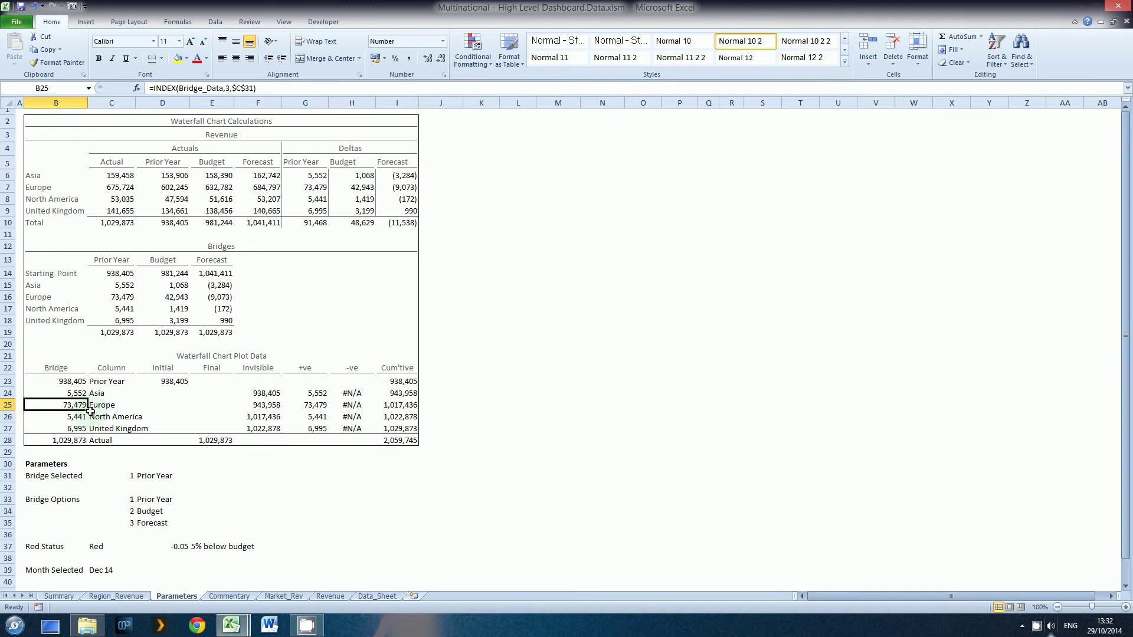
click(81, 417)
click(74, 428)
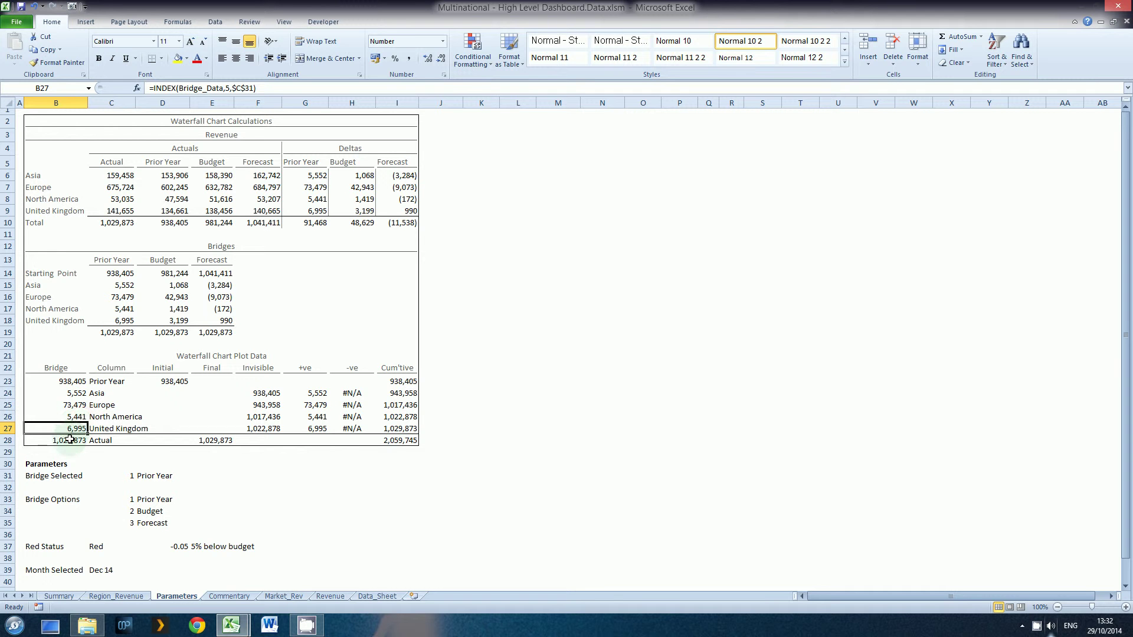
click(70, 440)
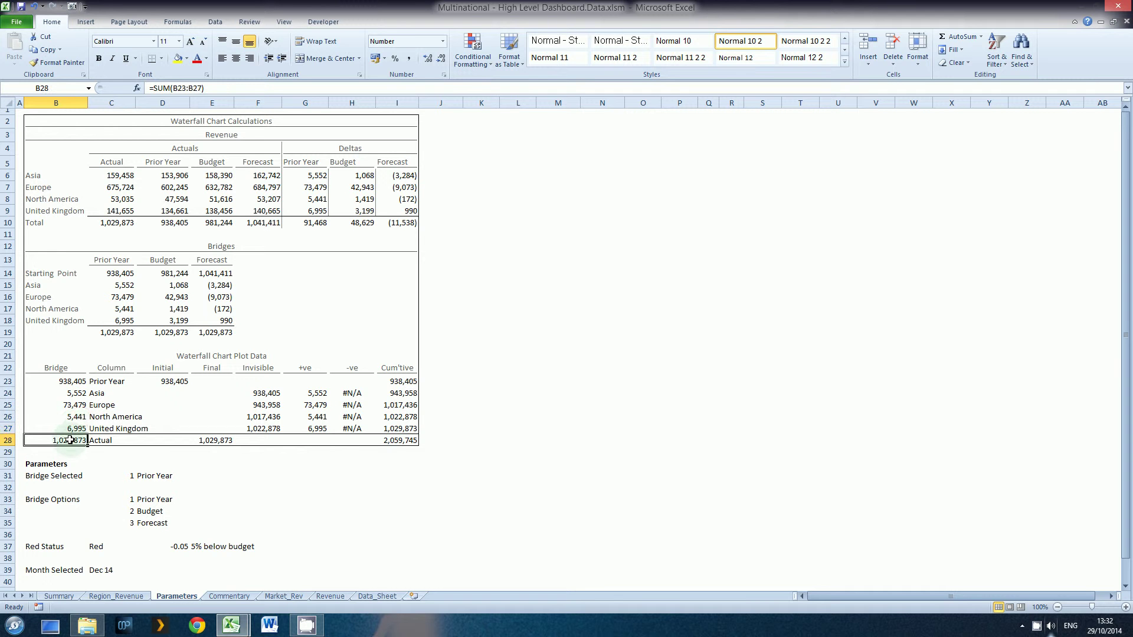
Step: Highlight the chart's plot values in D23:H28 and its category labels in C23:C28
click(170, 380)
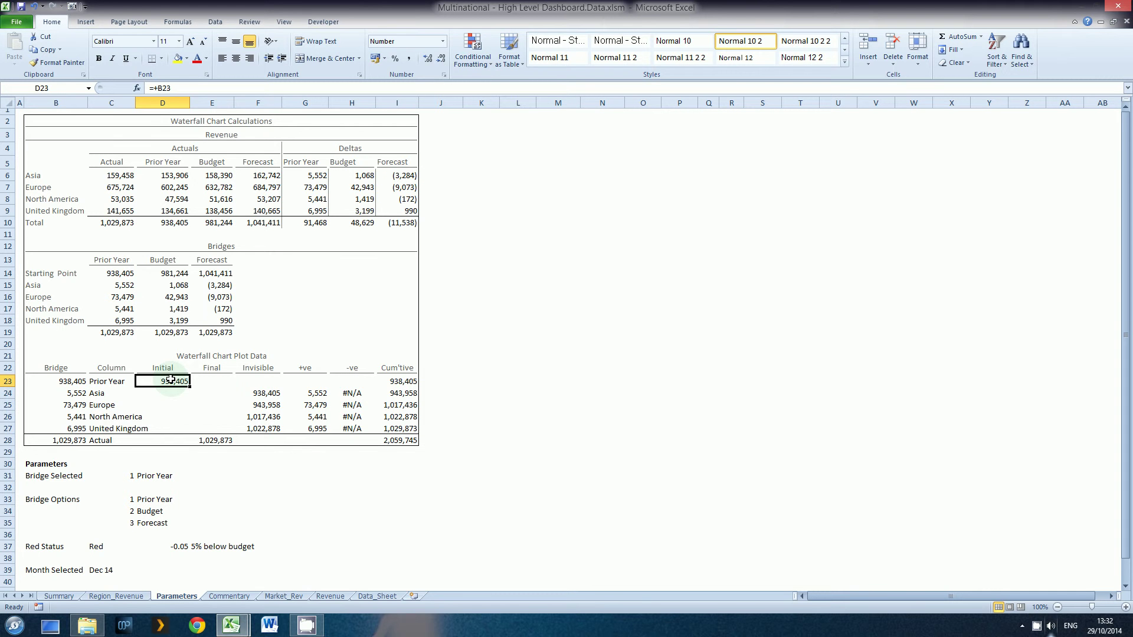
drag(171, 380, 348, 437)
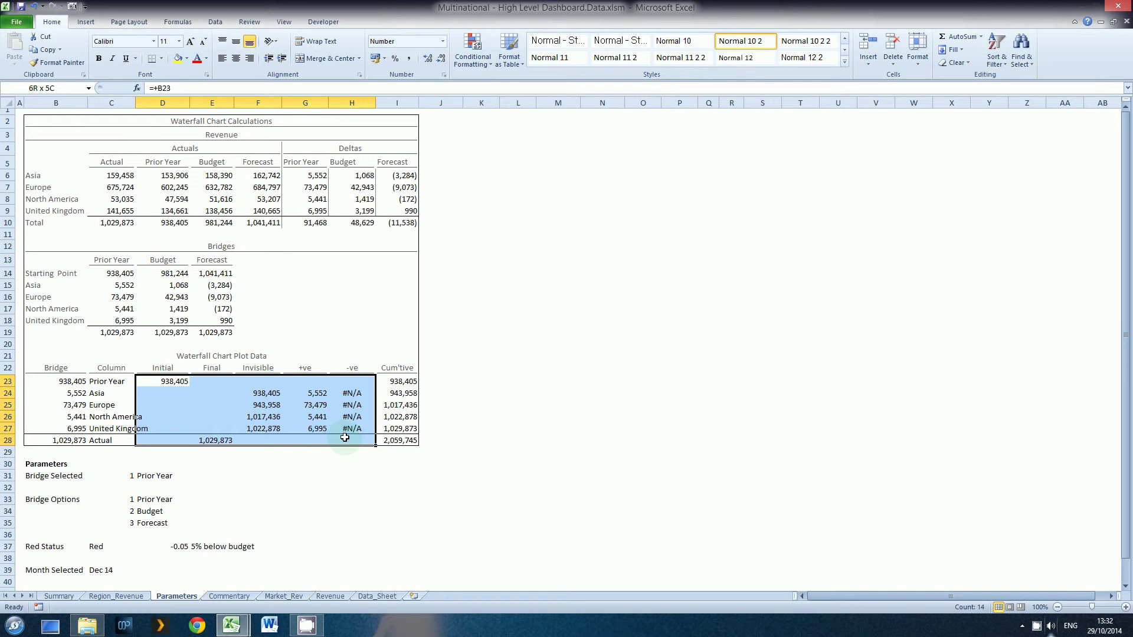
drag(102, 381, 101, 439)
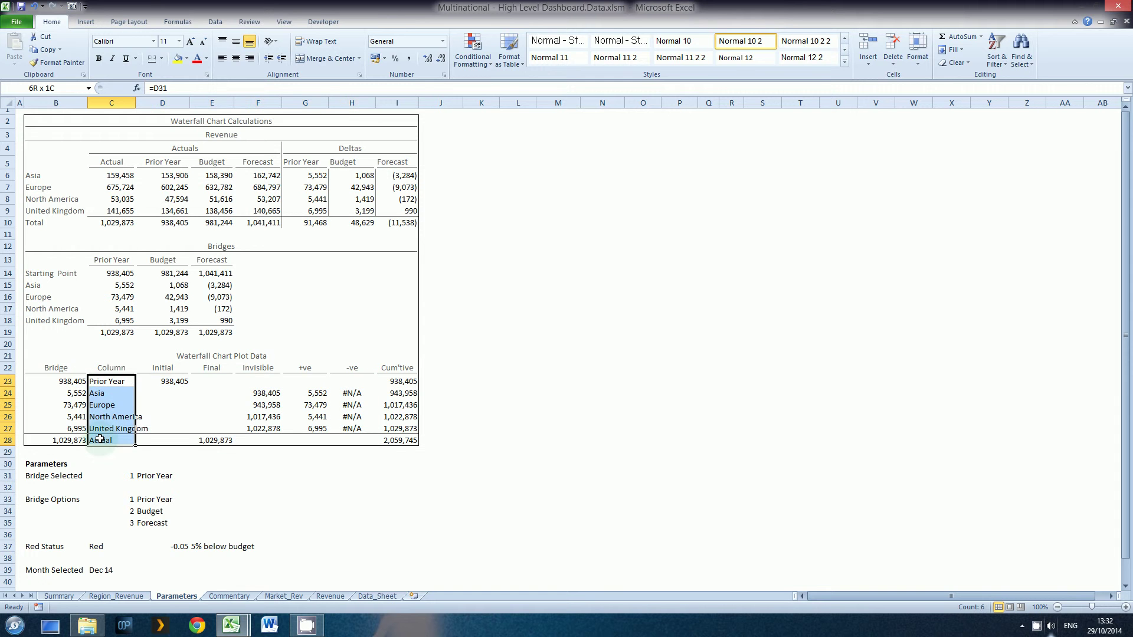
Step: Compare the Initial value in D23 with the Prior Year column of the dashboard's Year to Date Bridge chart, and return to the data
click(164, 380)
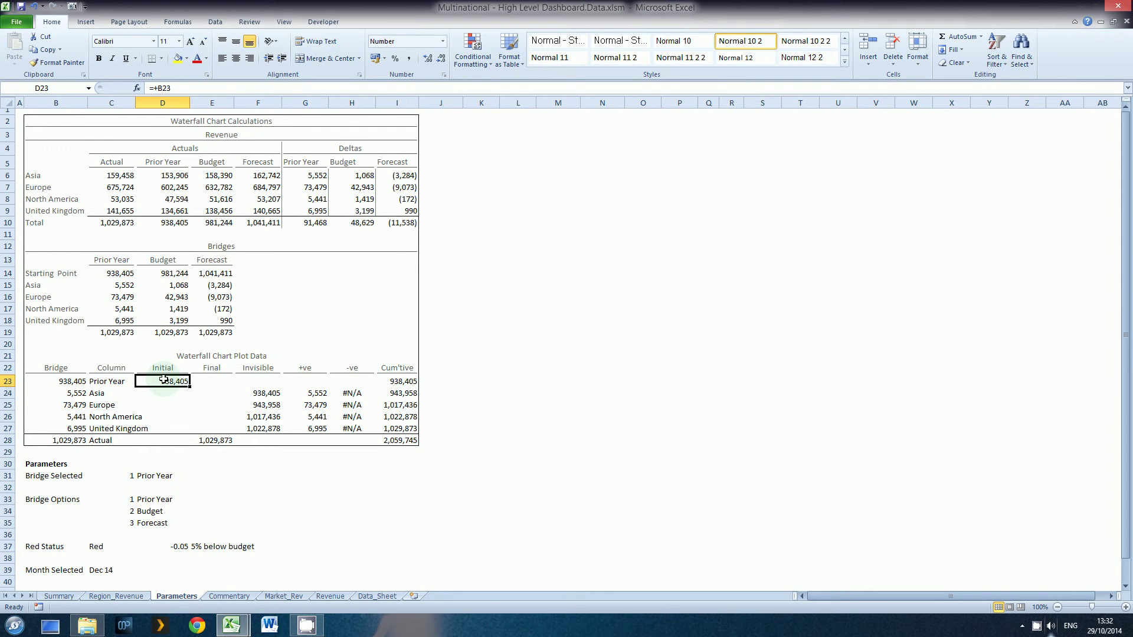
key(alt+Tab)
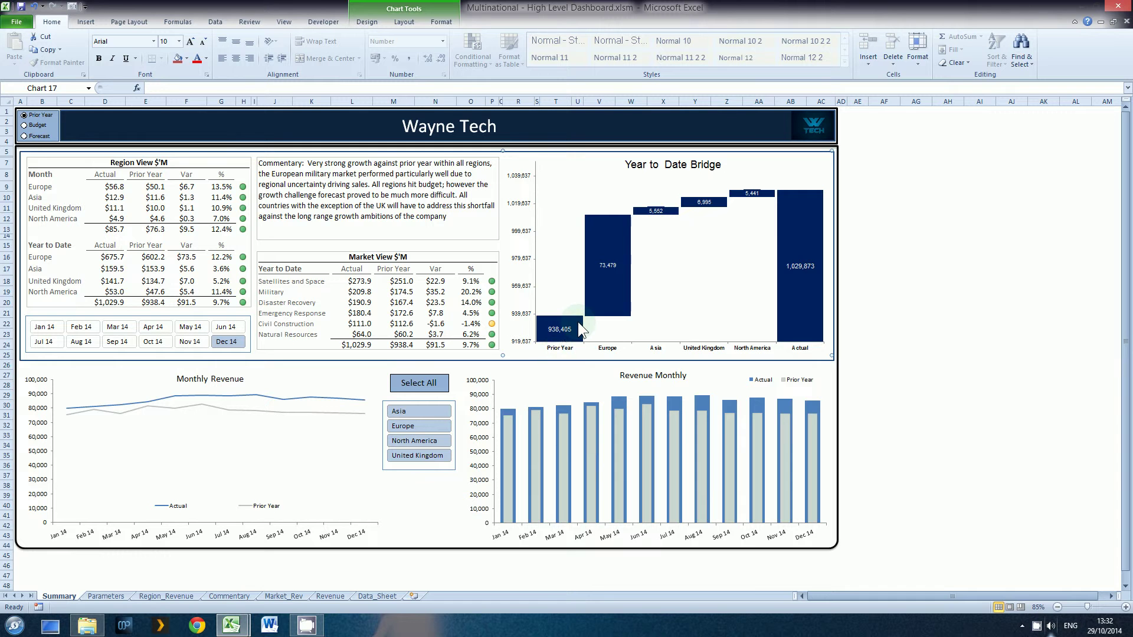
click(579, 325)
key(alt+Tab)
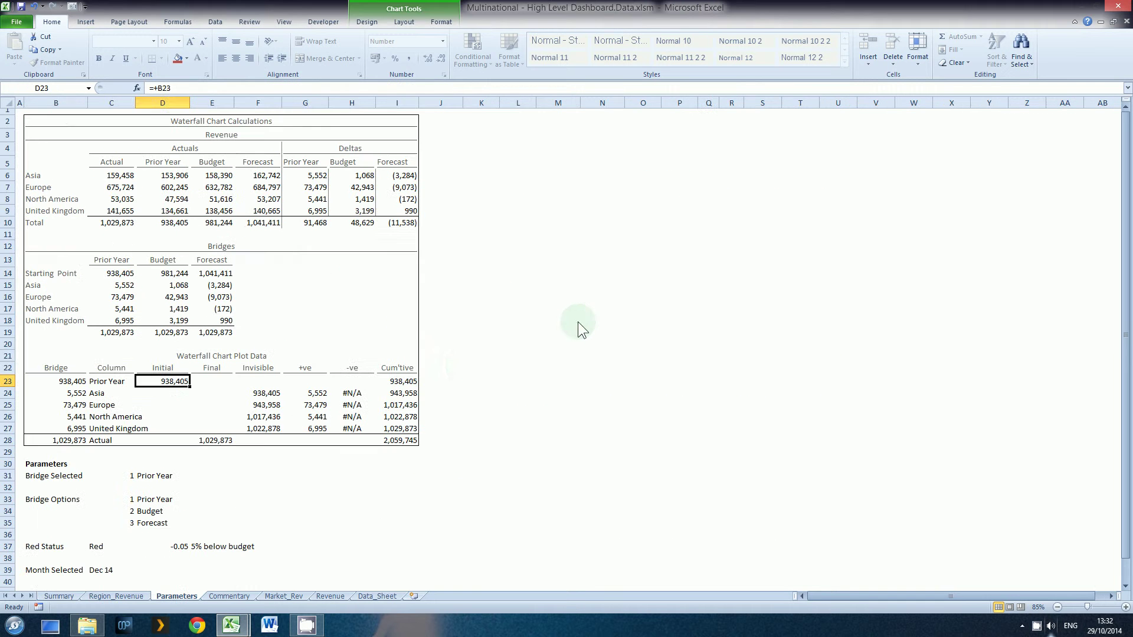
Step: Compare the Final value in E28 with the Actual column of the Year to Date Bridge chart, and return to the data
click(212, 441)
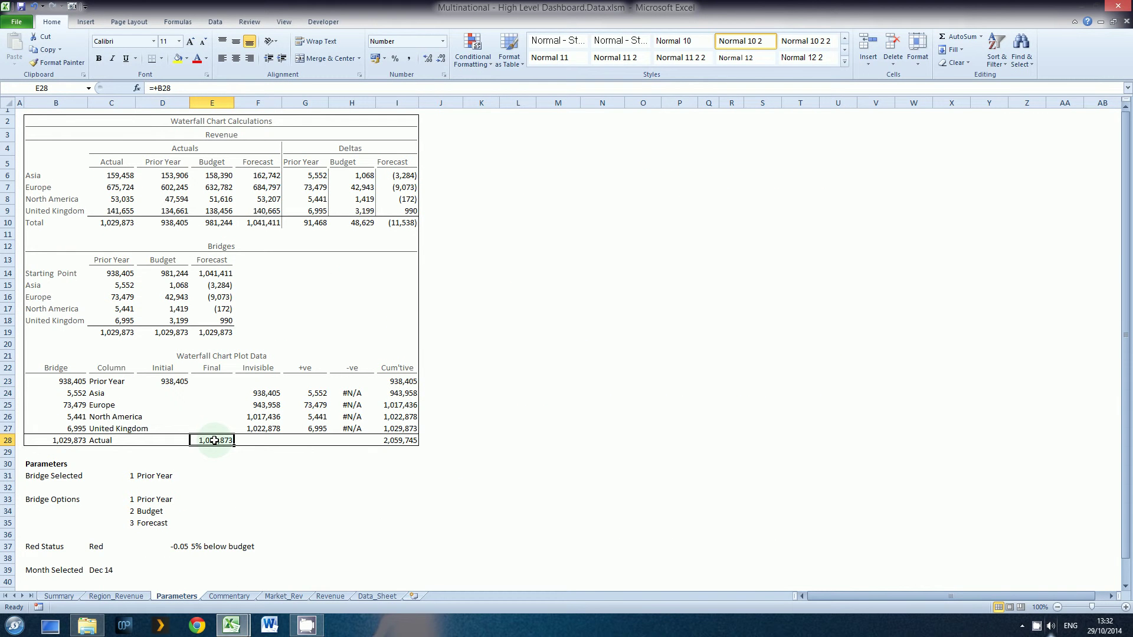
key(alt+Tab)
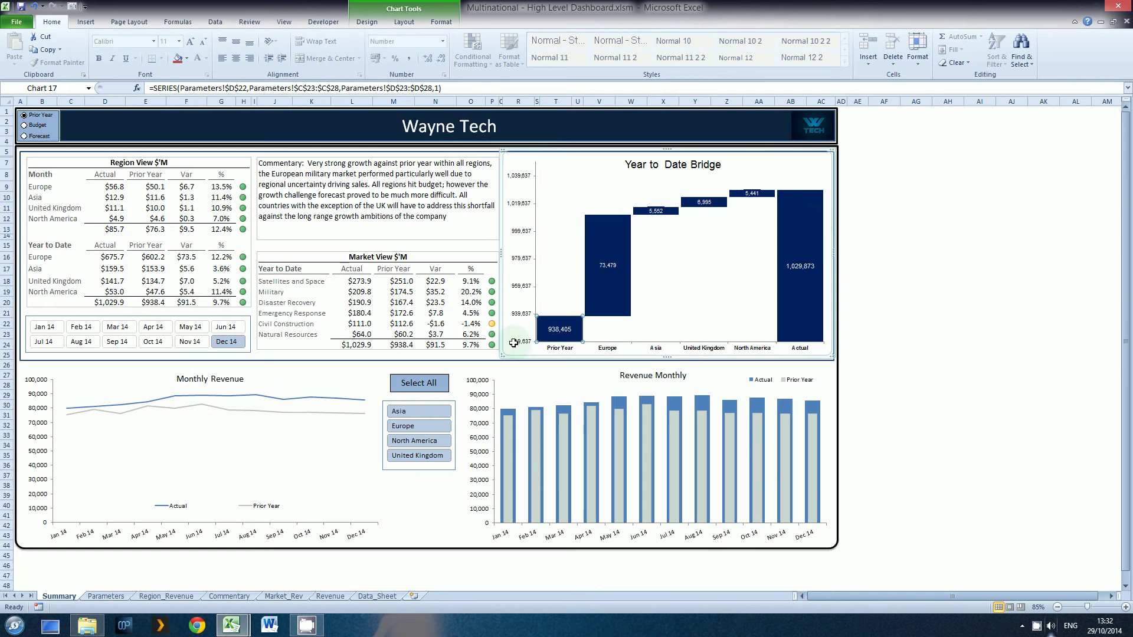
click(813, 220)
key(alt+Tab)
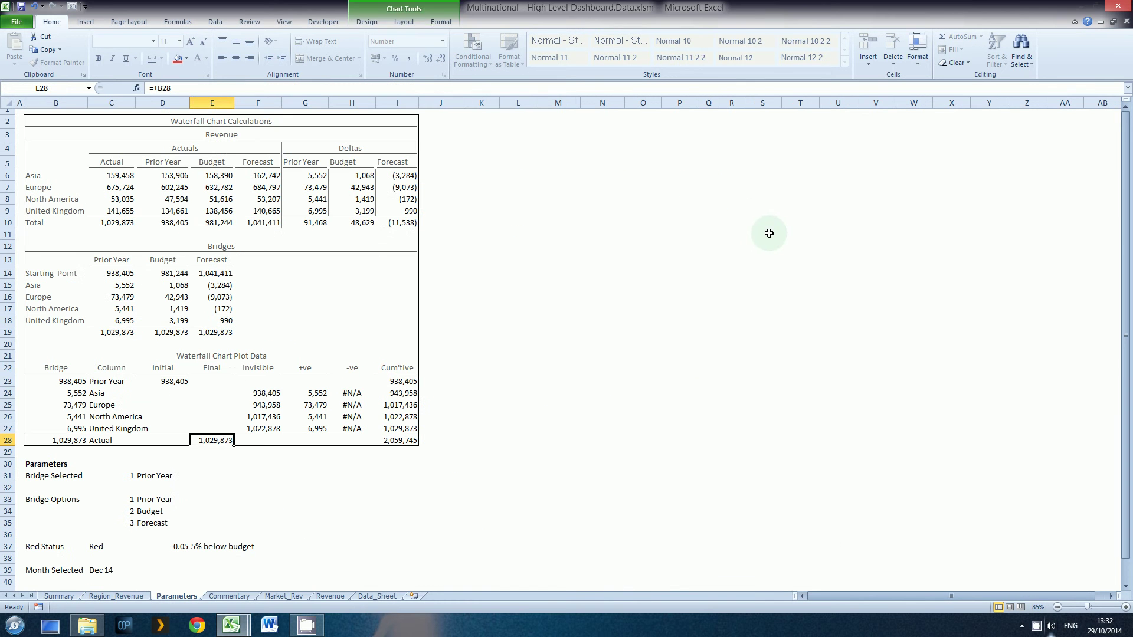
Step: Inspect the Invisible value in F24 and the matching hidden series beneath the regional columns of the Year to Date Bridge chart
click(263, 393)
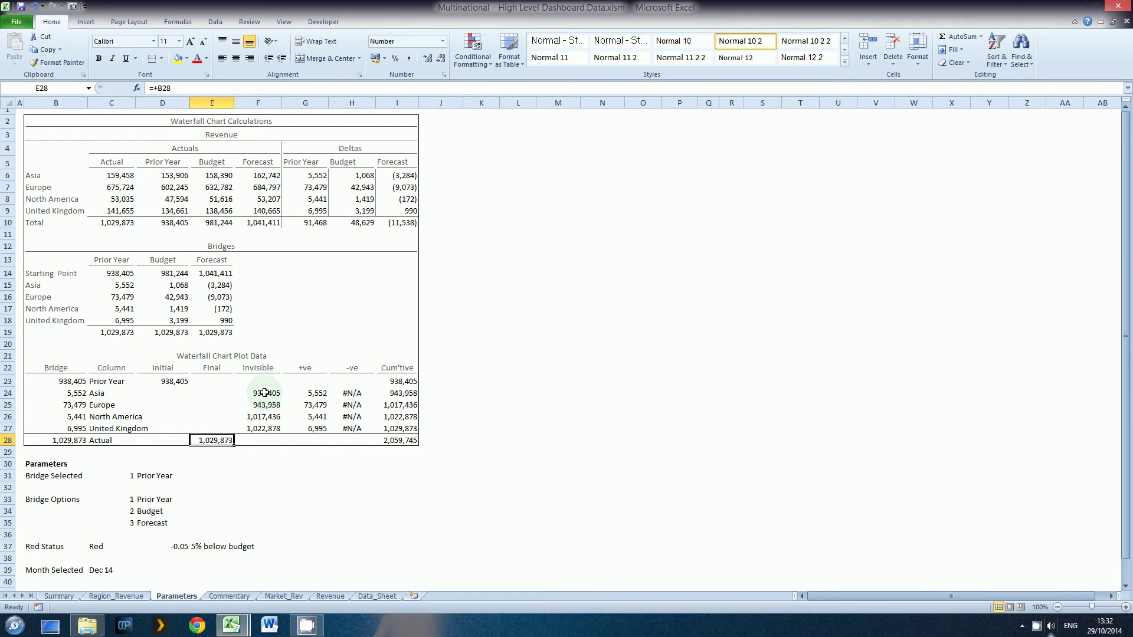
key(alt+Tab)
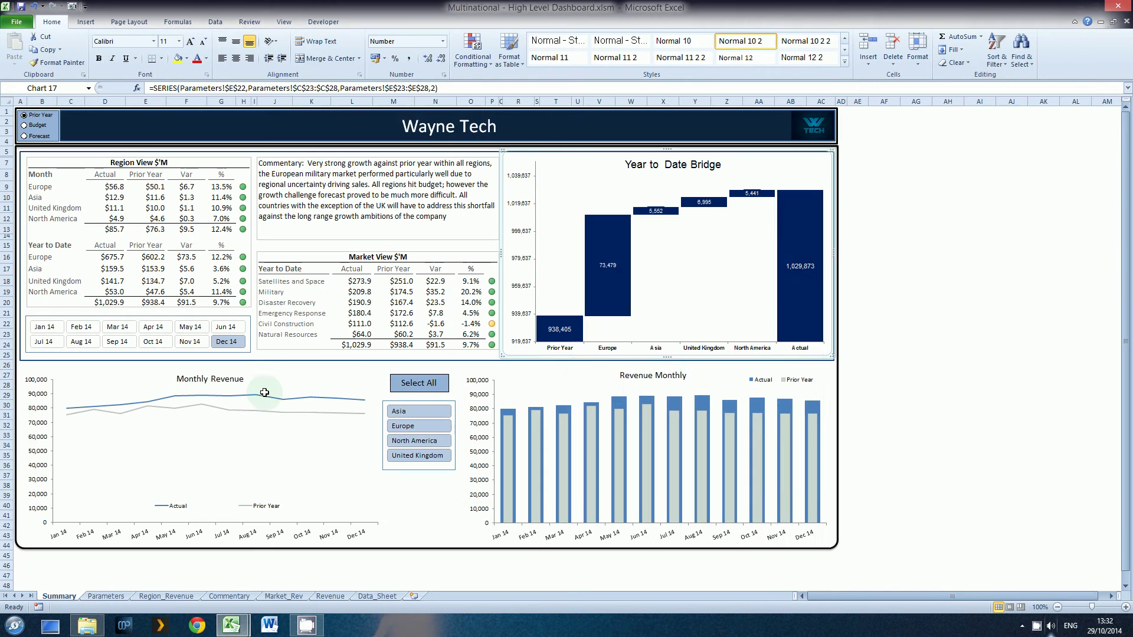
click(747, 247)
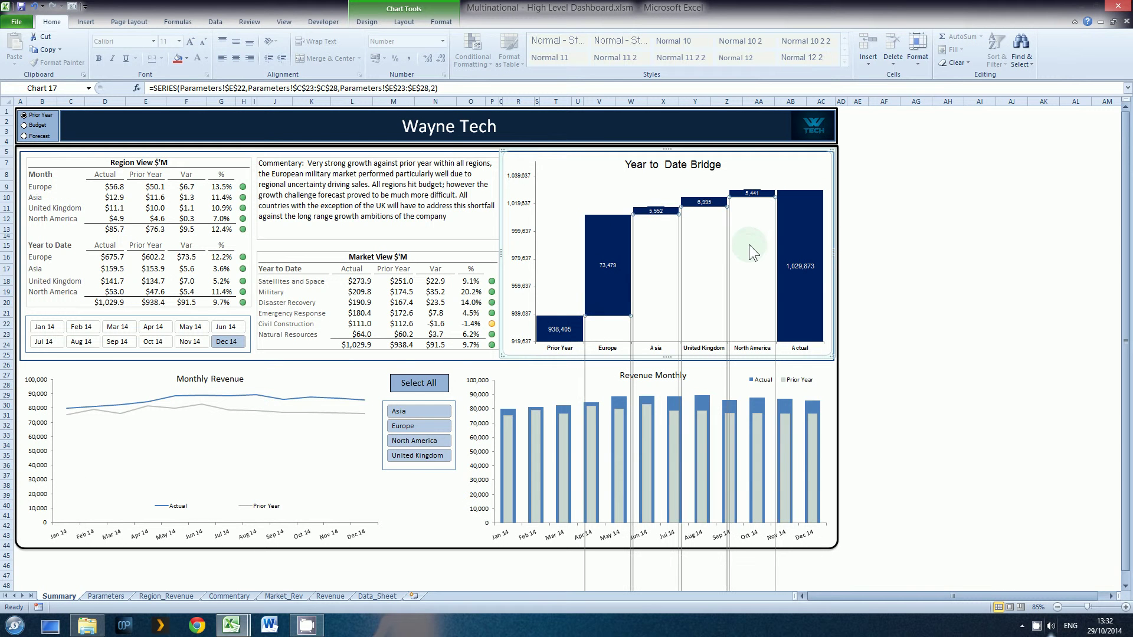
click(575, 368)
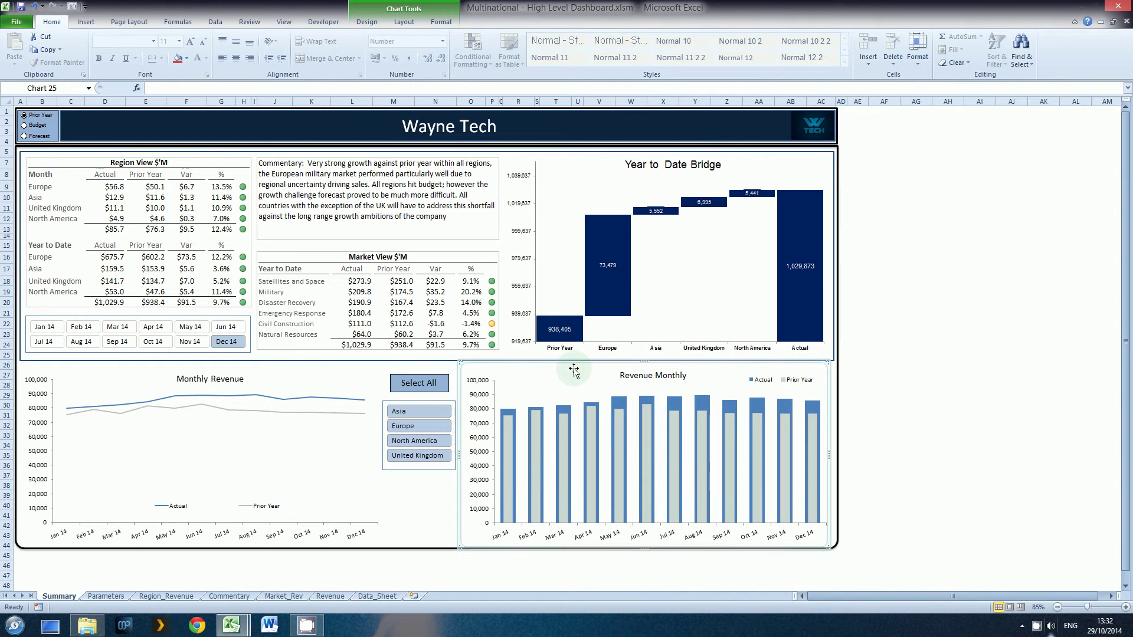
Step: Examine the hidden Invisible series against the visible regional columns in the Year to Date Bridge chart, and return to the Parameters data
click(603, 332)
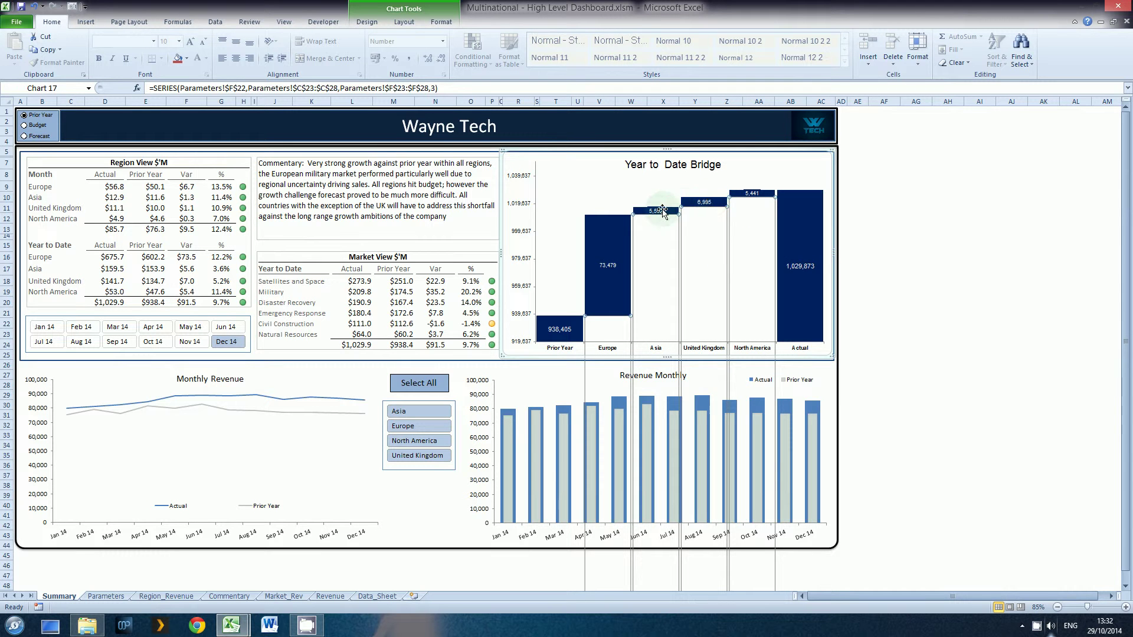
mouse_move(609, 242)
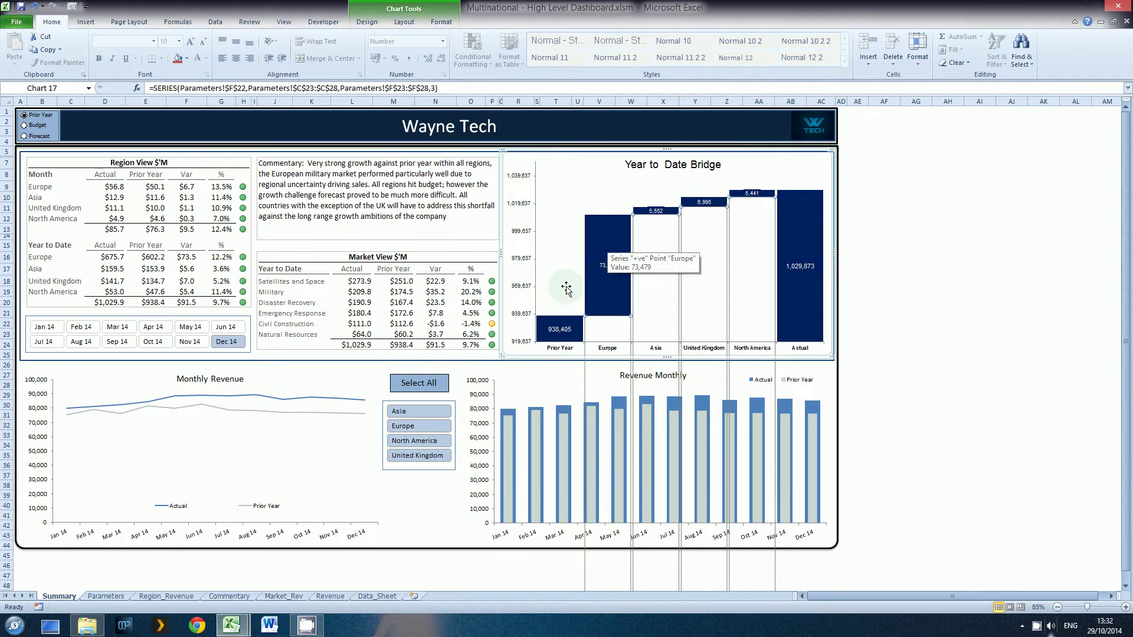
click(889, 384)
key(alt+Tab)
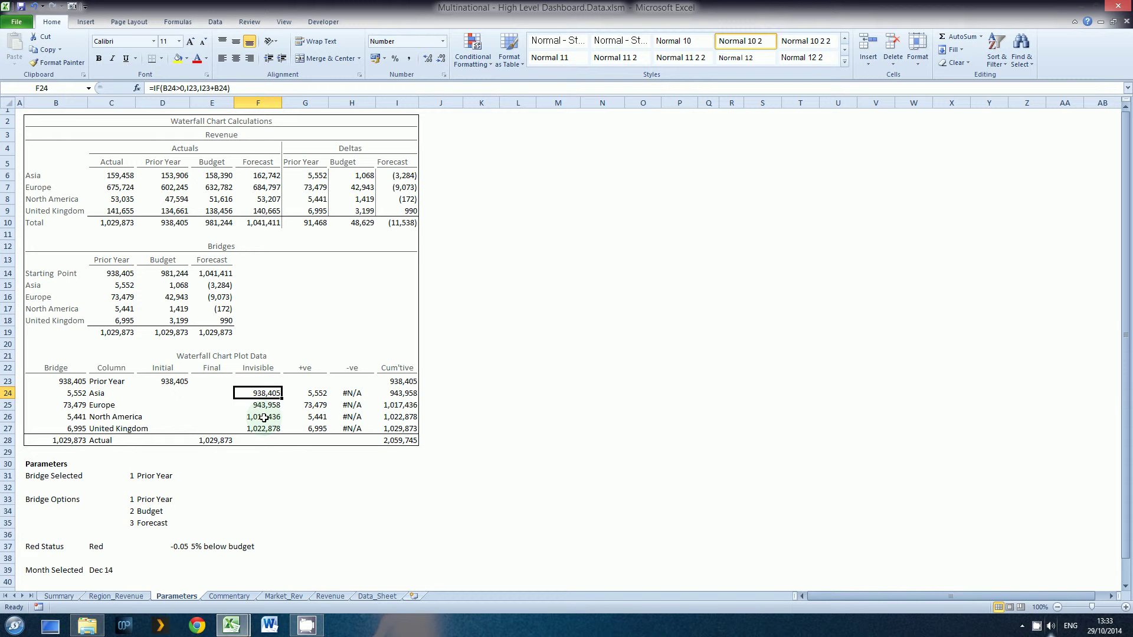
Step: Inspect the cumulative formula in I24 that feeds the Invisible column, and return to F24
key(Right)
key(Right)
key(Right)
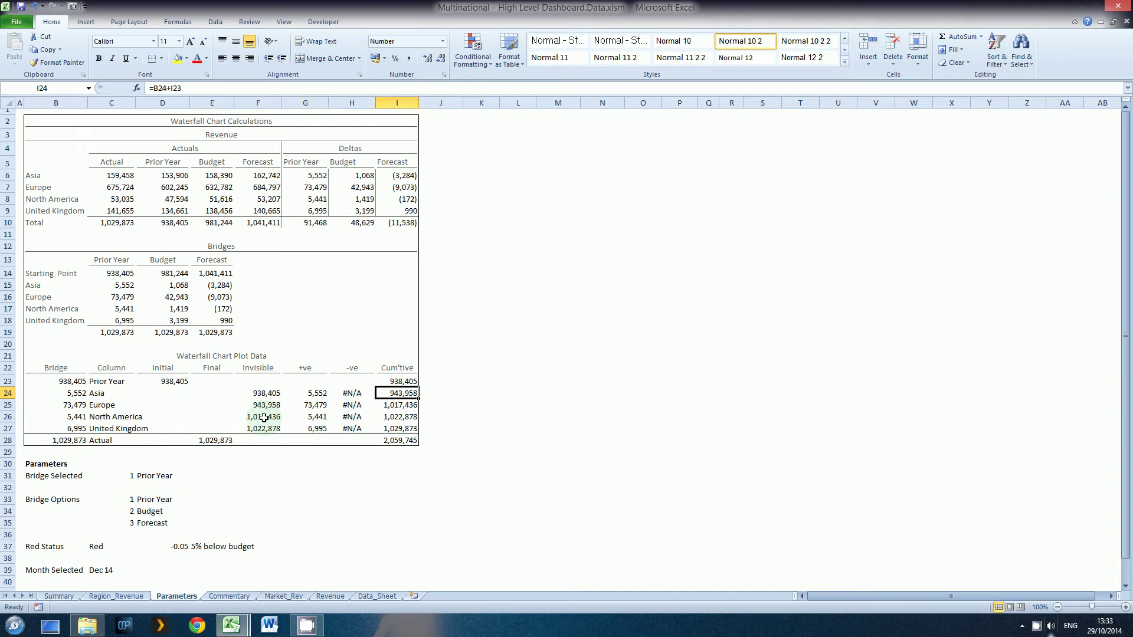
key(Left)
key(Left)
key(Left)
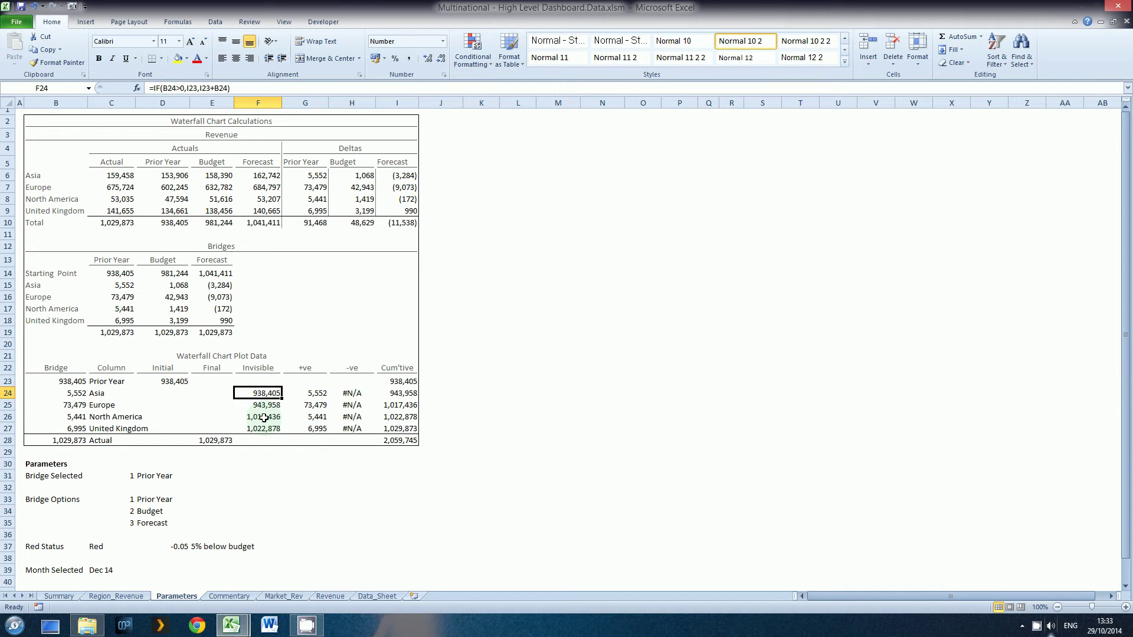
Step: Switch the dashboard comparison to Forecast and inspect the negative series in the Year to Date Bridge chart
key(ctrl+Tab)
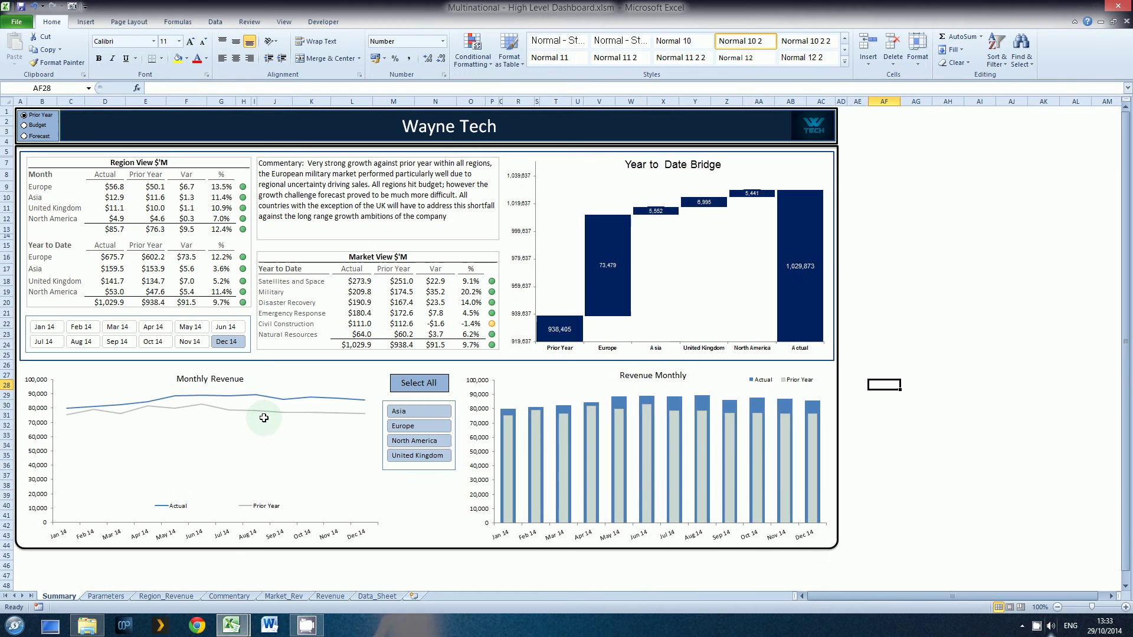
click(37, 136)
click(565, 230)
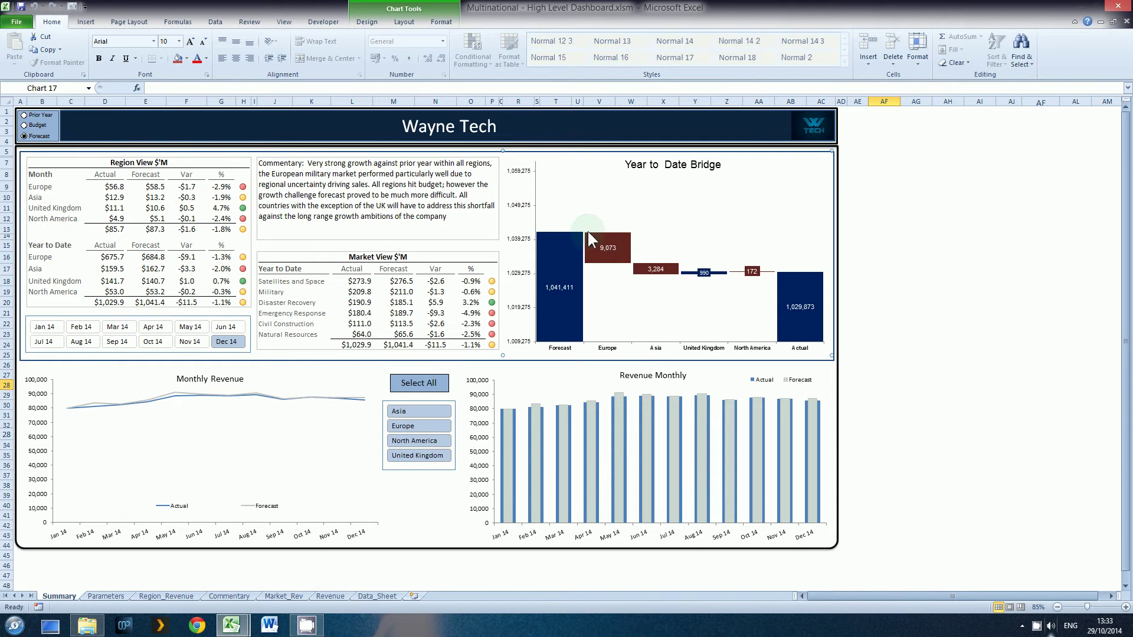
click(589, 233)
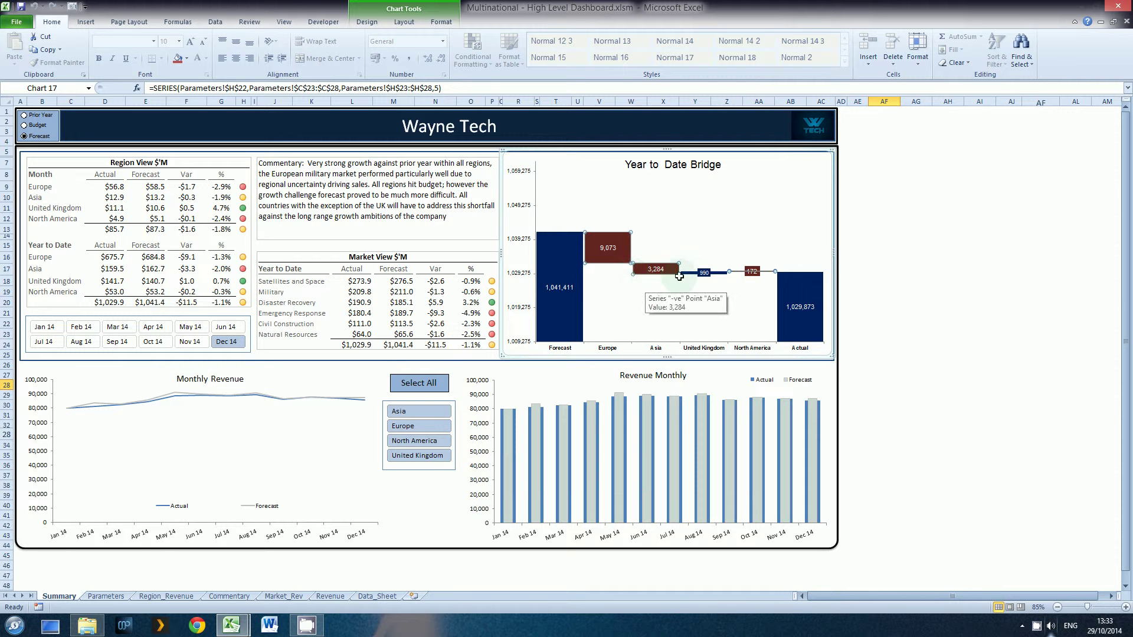
mouse_move(687, 276)
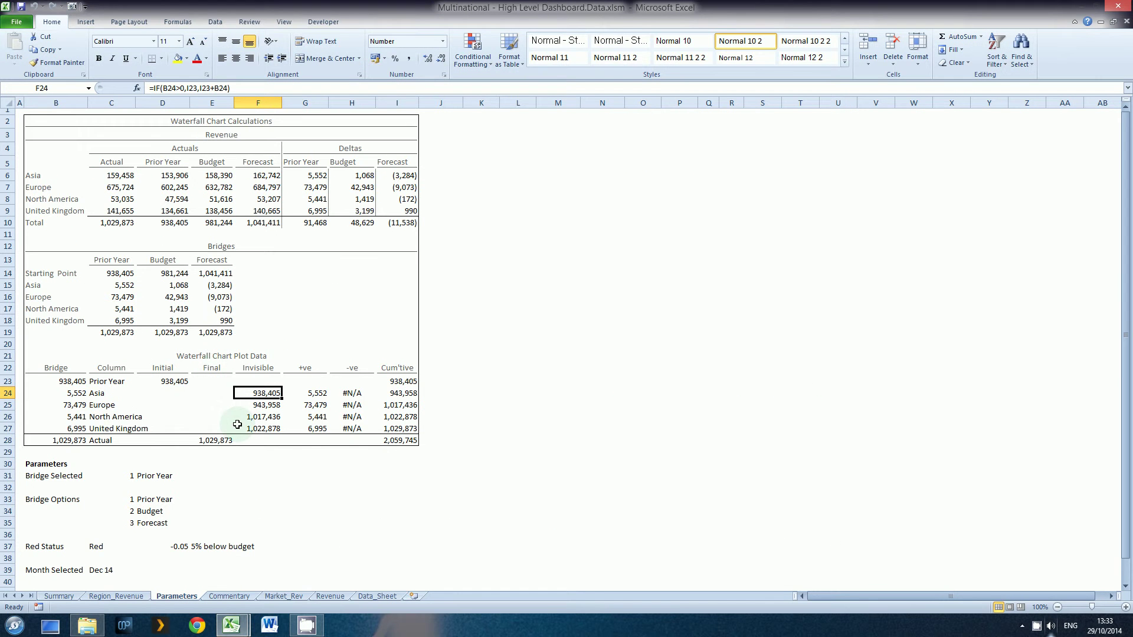
Step: Trace the cells referenced by the Invisible formulas in F24 and F25, and inspect the +ve formula in G24 of the Parameters data
key(F2)
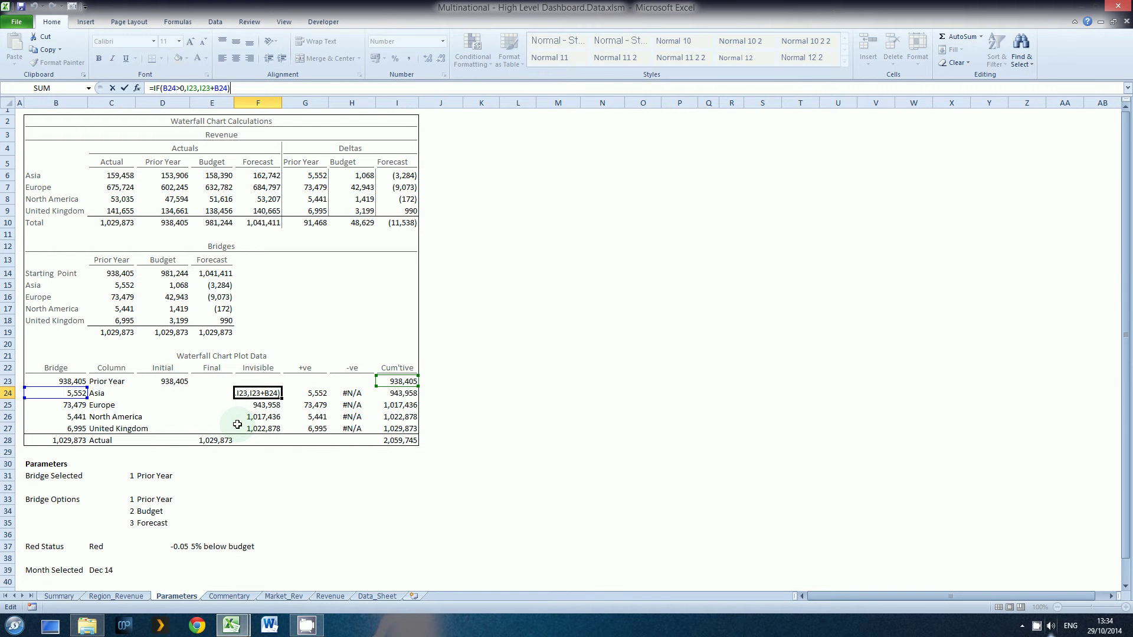
key(Return)
key(F2)
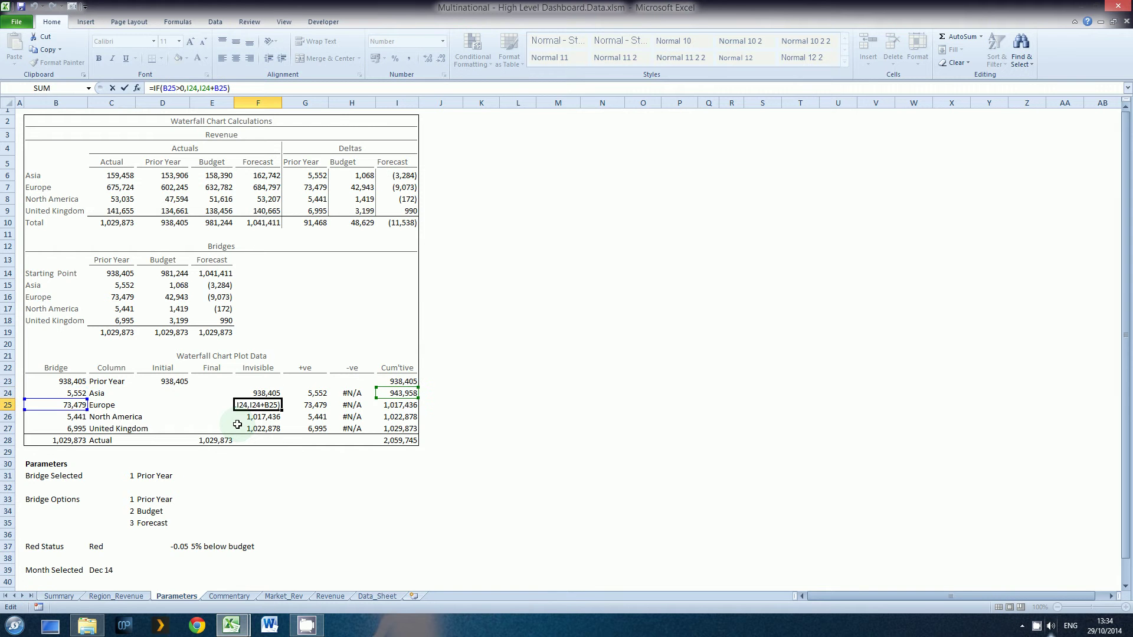
key(Escape)
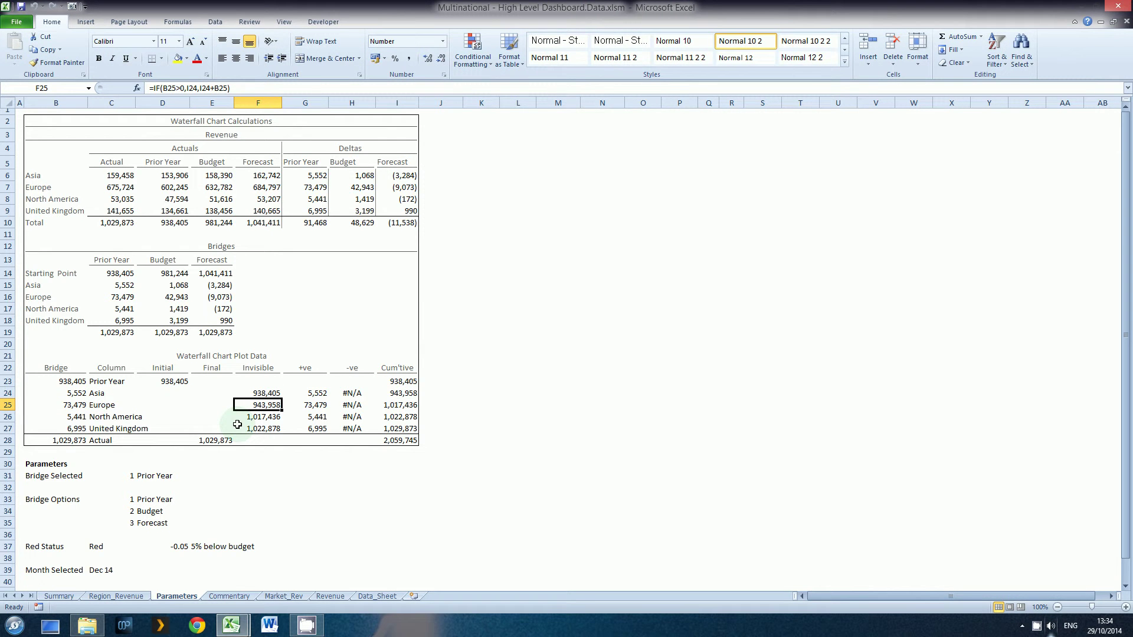
key(Right)
key(Up)
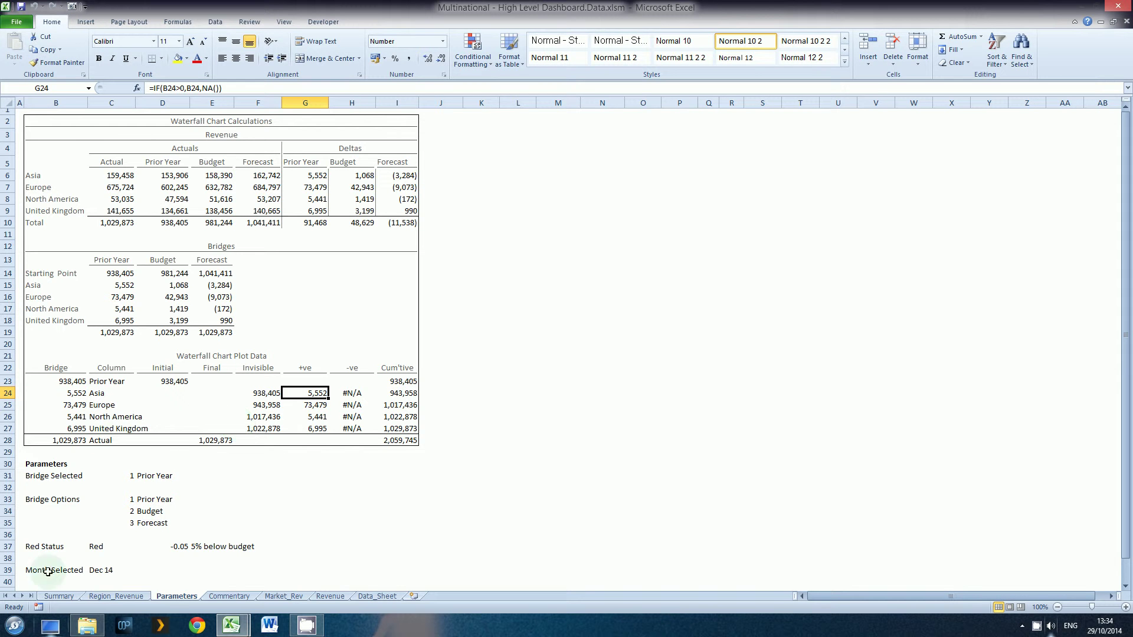
Step: Set Bridge Selected in C31 to 3 for Forecast and inspect the -ve and +ve formulas for Asia in H24 and G24
click(117, 478)
text(3)
key(ctrl+Return)
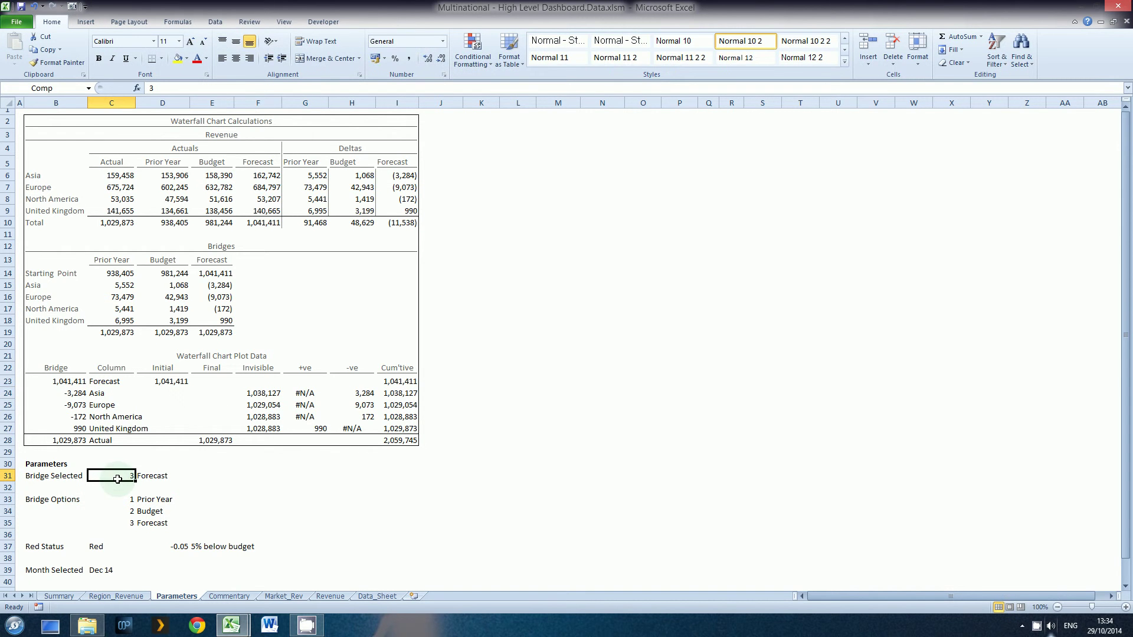
click(369, 393)
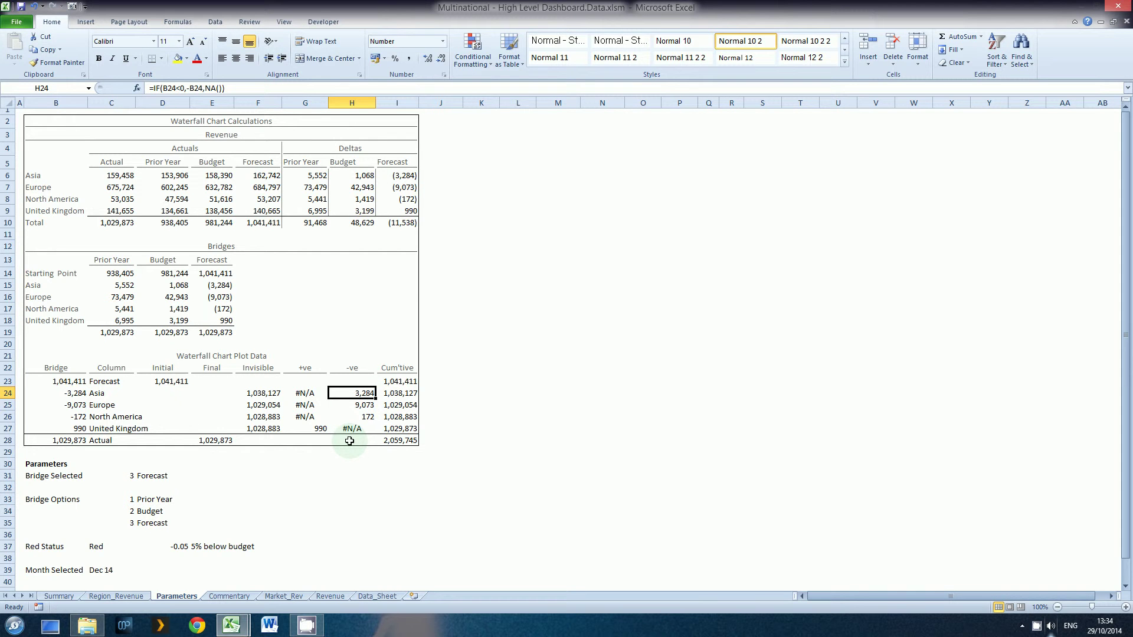
click(304, 393)
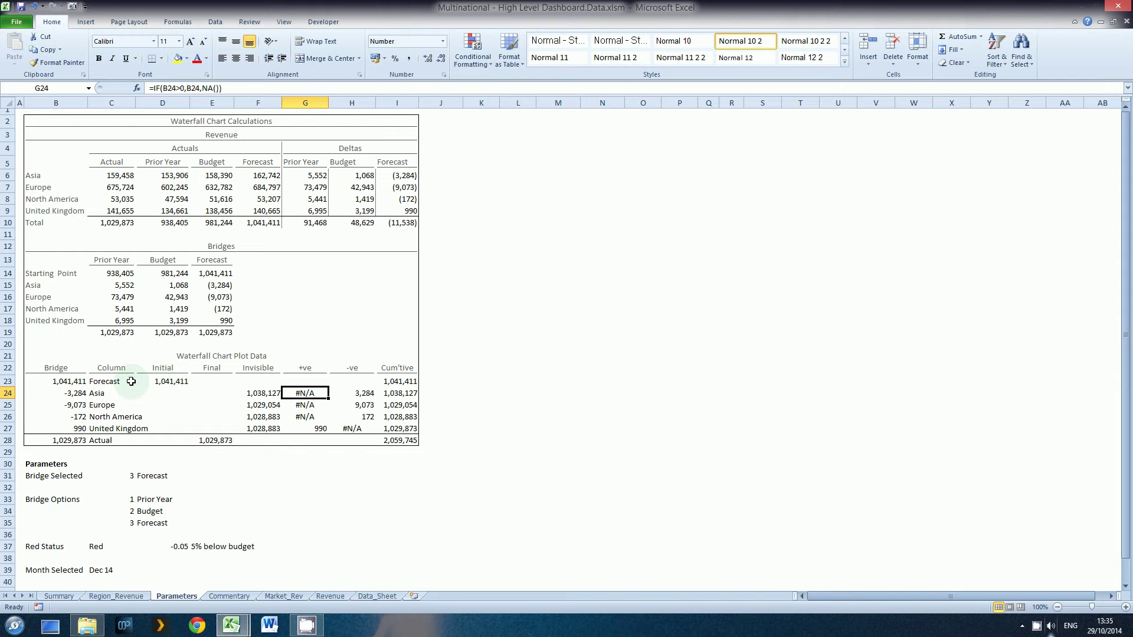
Step: Insert a 2-D stacked column chart from C23:H28 and move it slightly higher beside the calculation tables
click(112, 382)
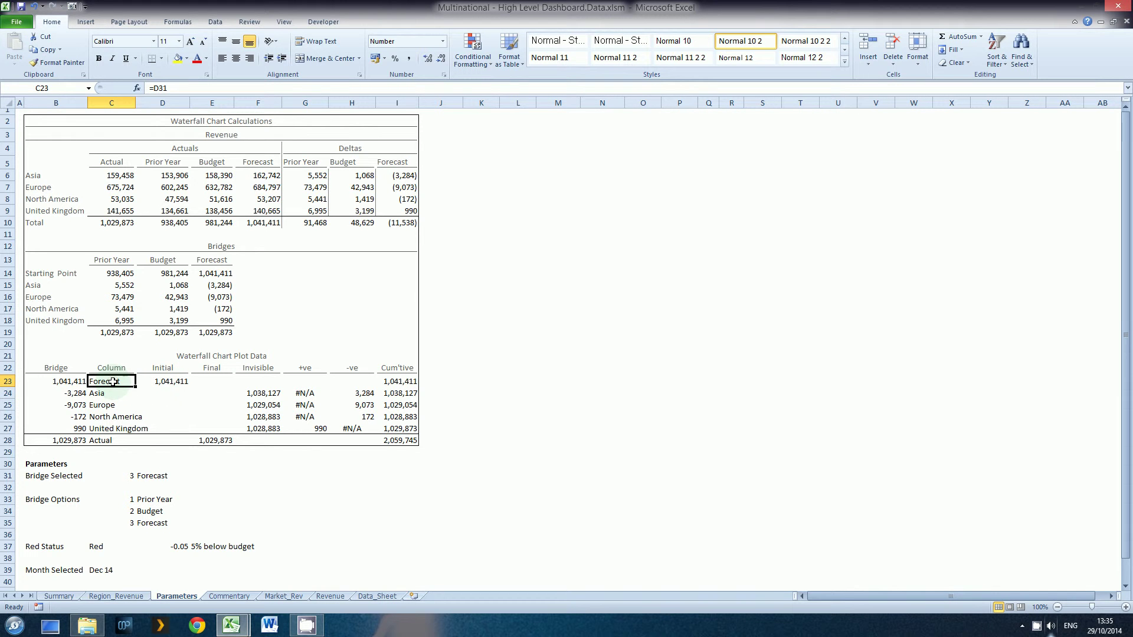
drag(113, 381, 348, 439)
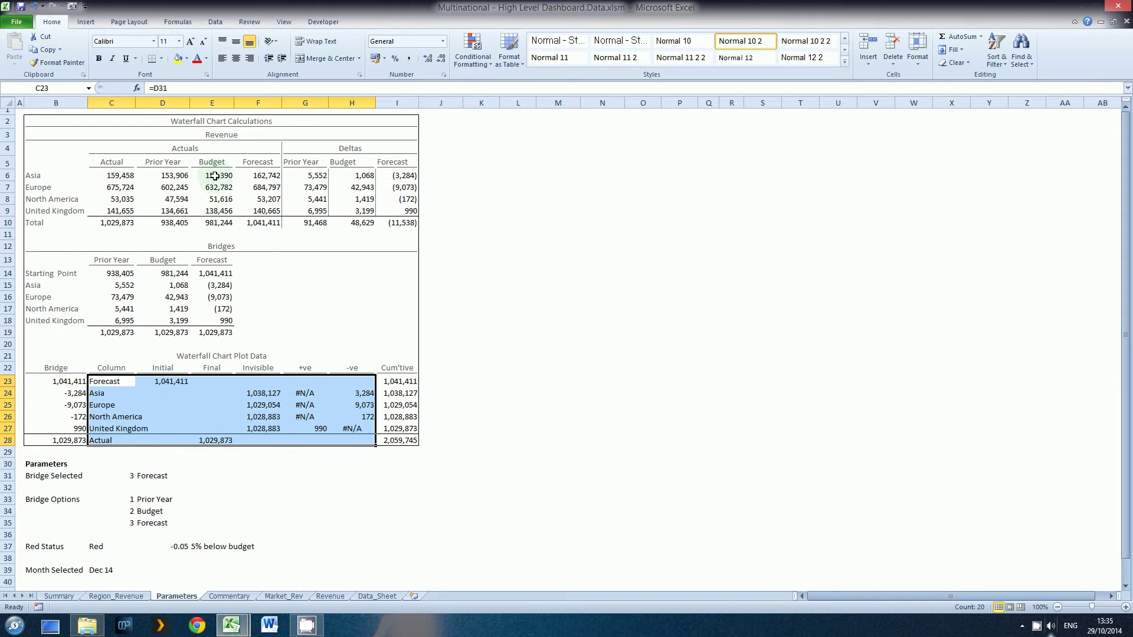
click(78, 24)
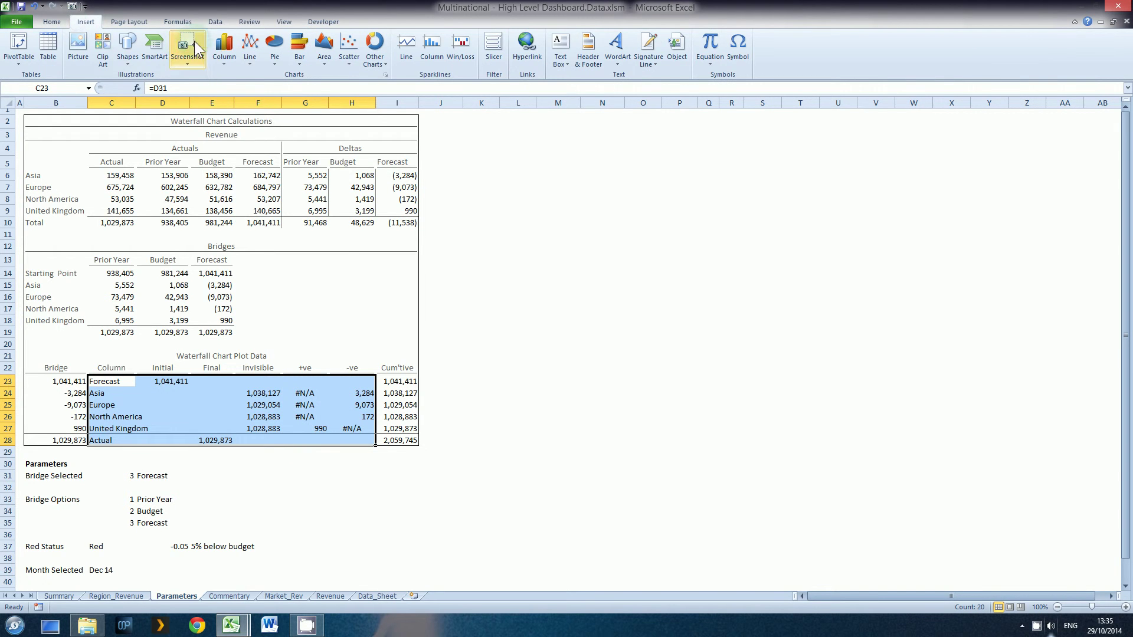
click(224, 60)
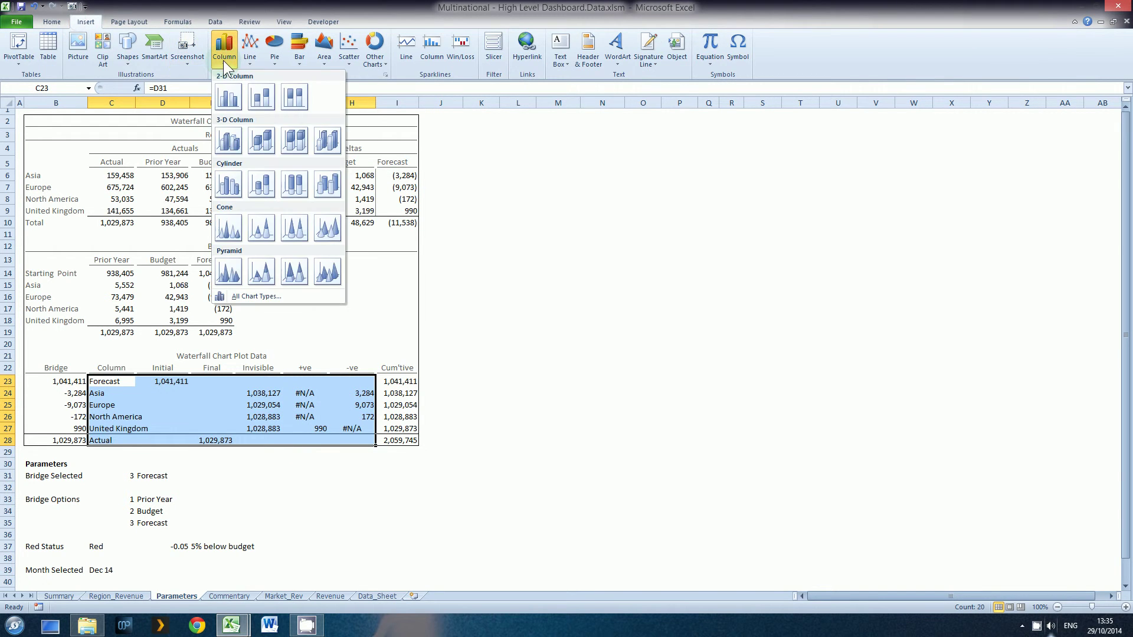
click(257, 90)
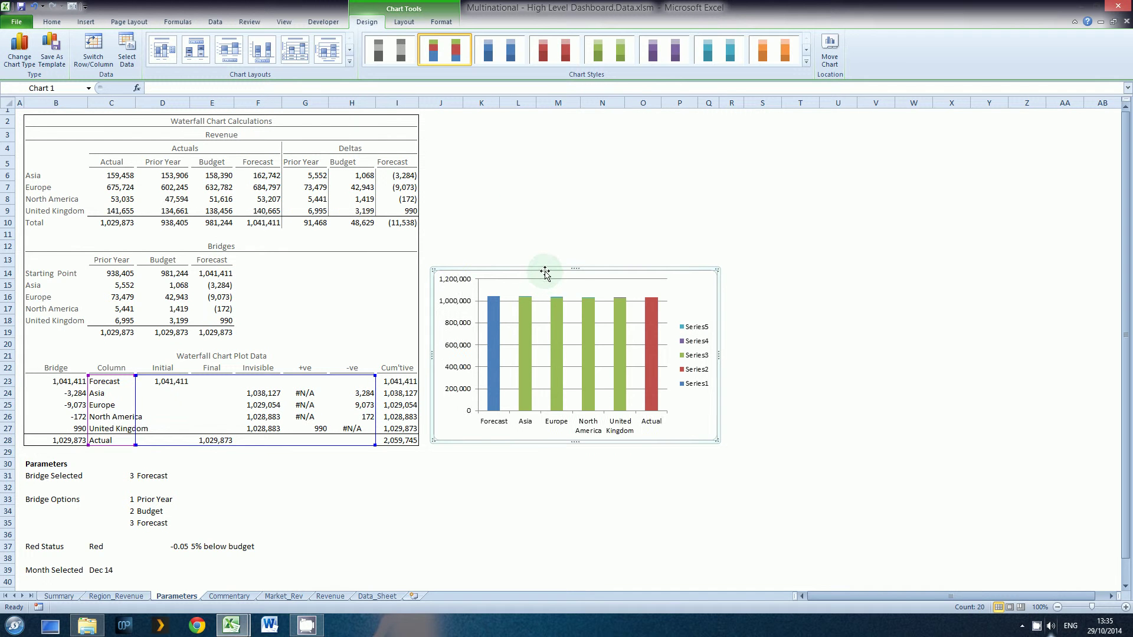
drag(545, 273, 545, 223)
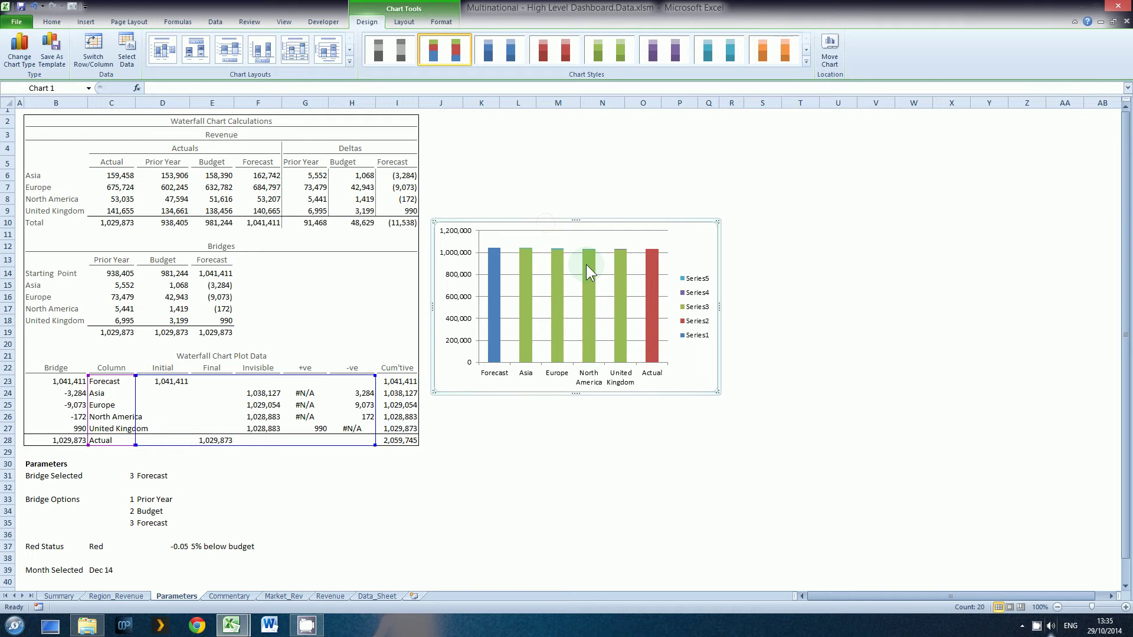
mouse_move(586, 265)
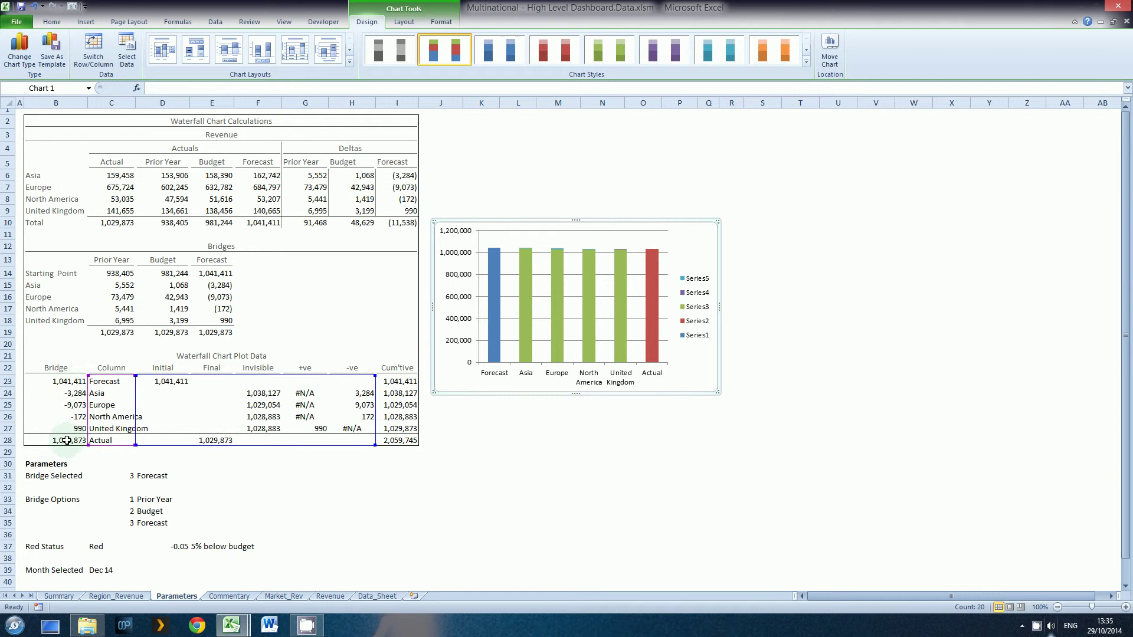
Step: Set Bridge Selected in C31 to 1 for Prior Year and check the bridge's starting and ending values in B23 and B28
click(112, 476)
text(1)
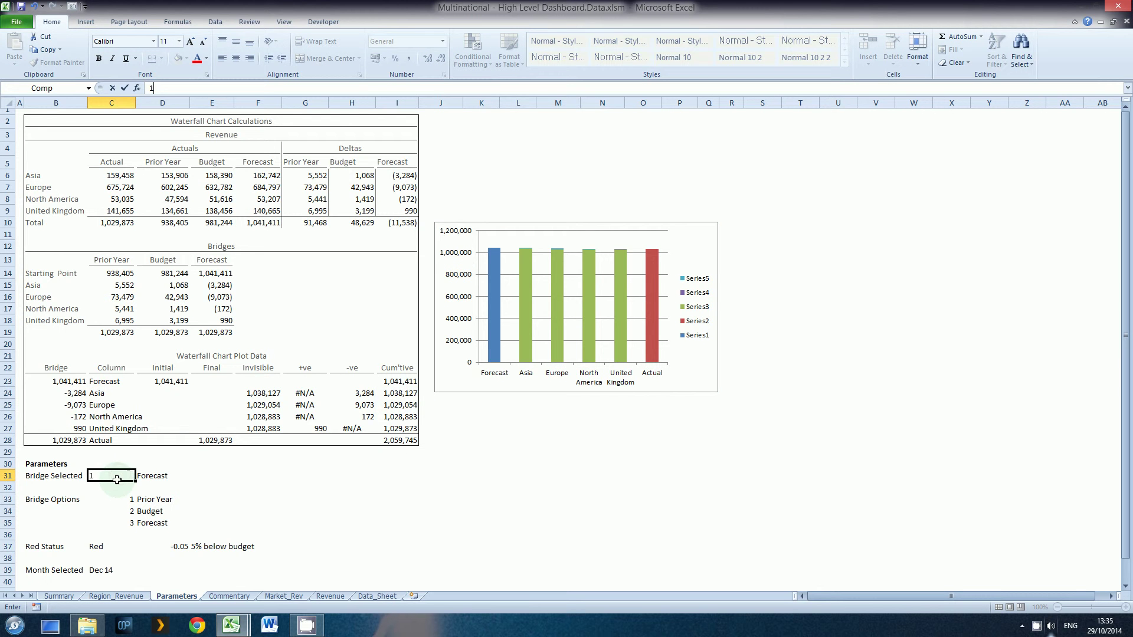
key(Return)
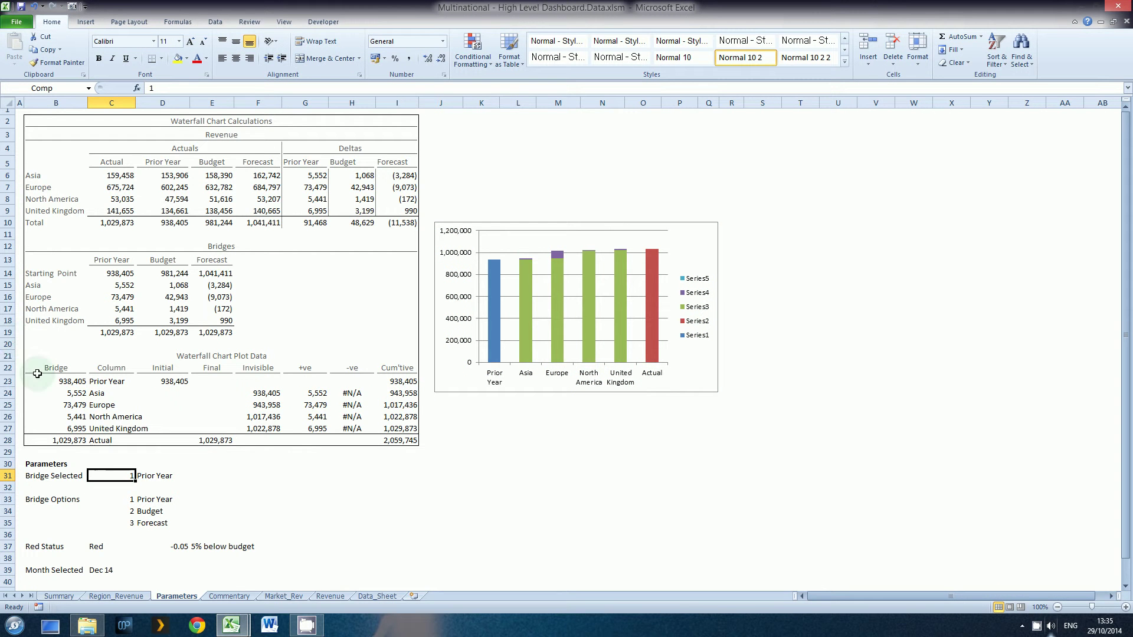
click(68, 382)
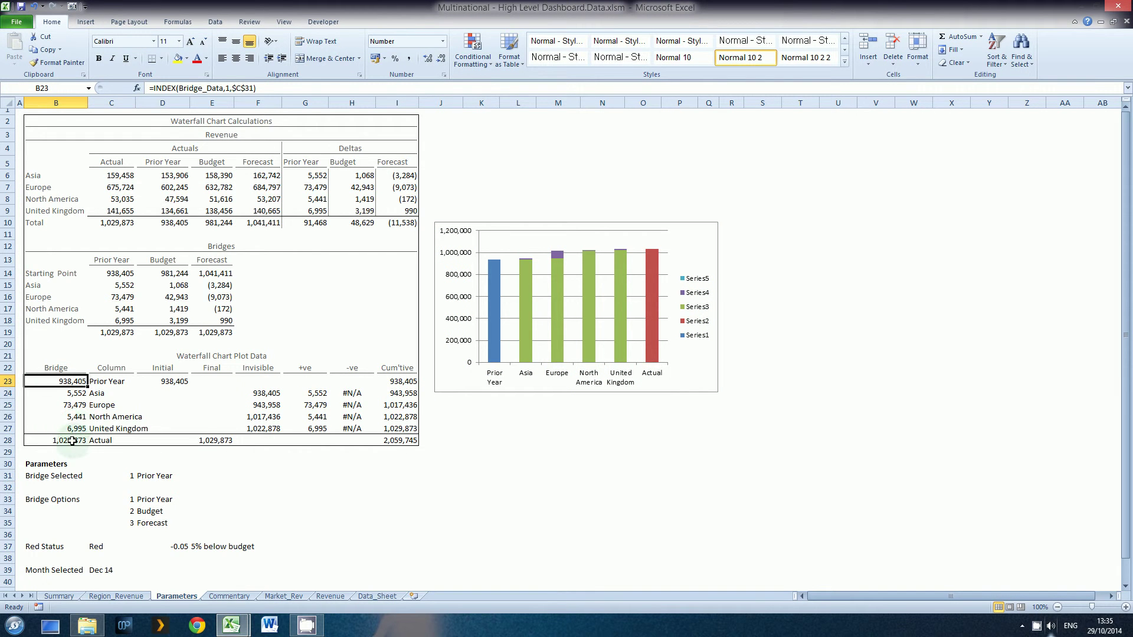
click(76, 440)
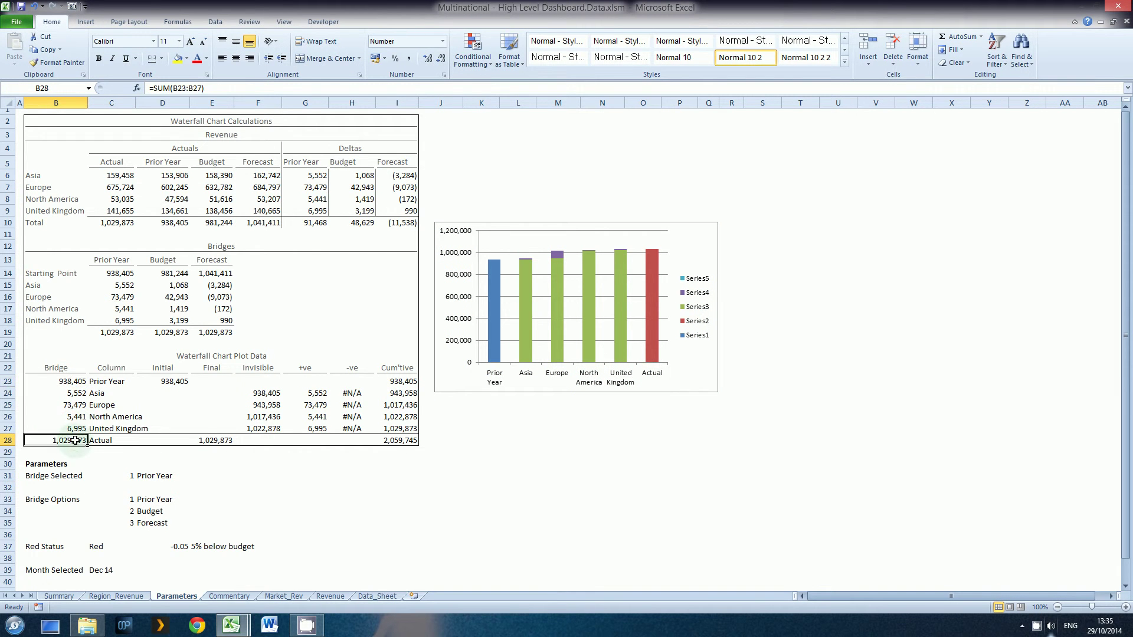
Step: Switch the new chart's vertical axis minimum and maximum to fixed values, and set the minimum to 920000
click(457, 252)
right_click(459, 255)
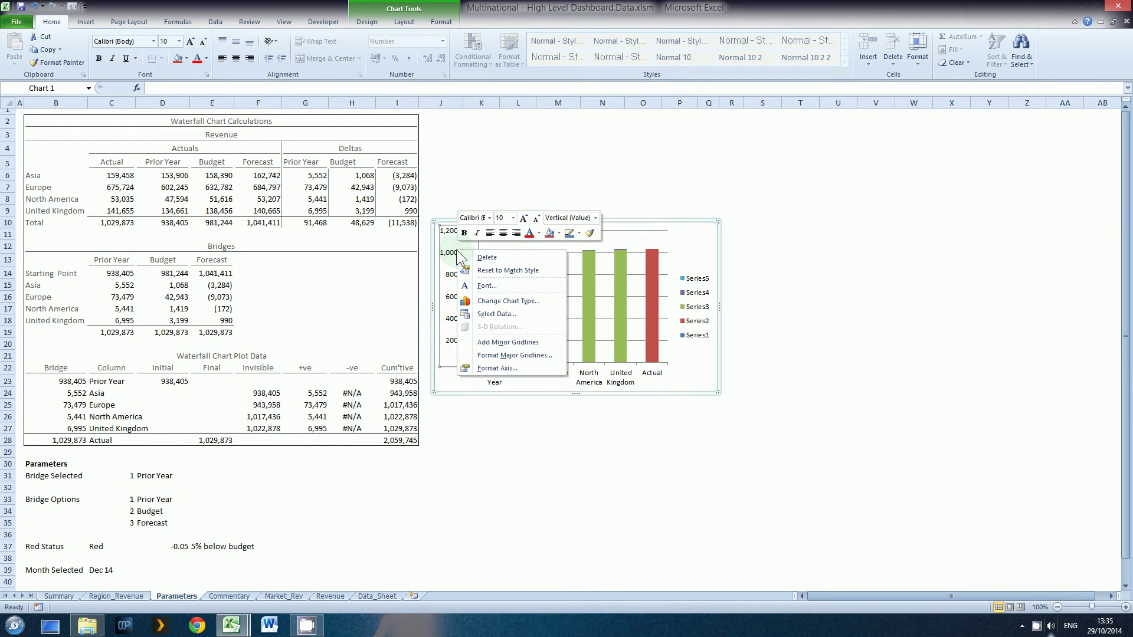
click(480, 365)
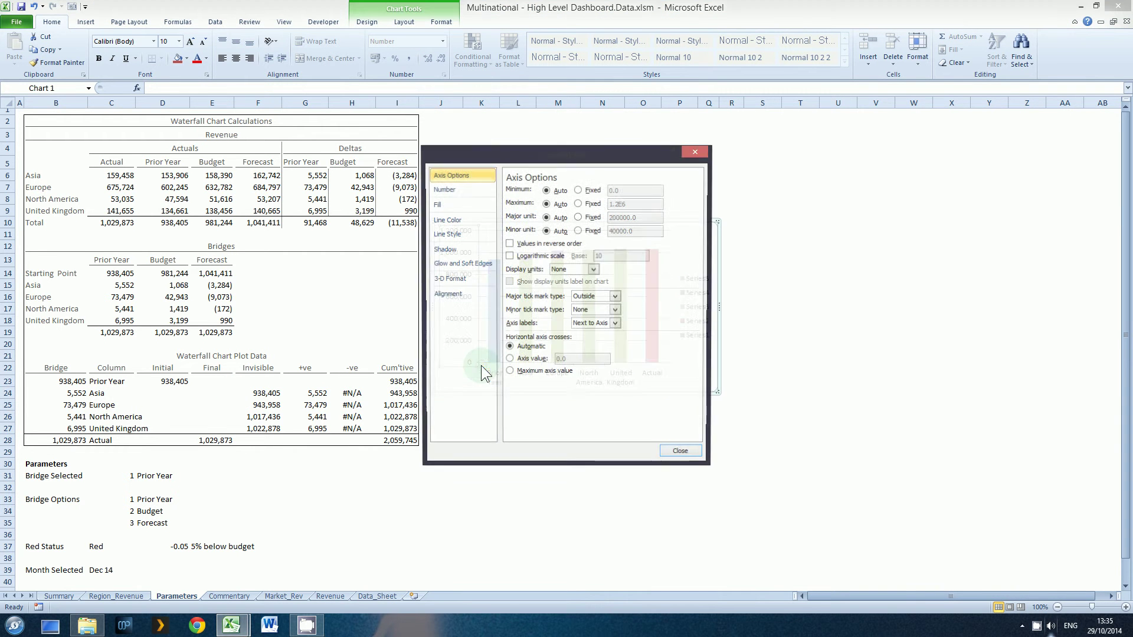
click(584, 190)
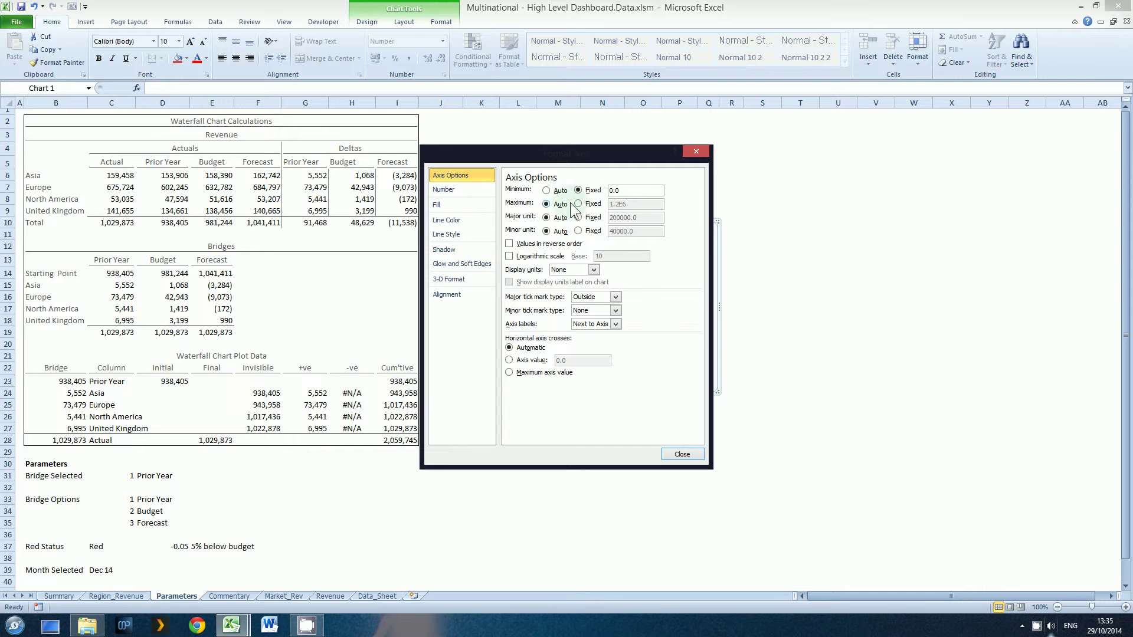
click(578, 204)
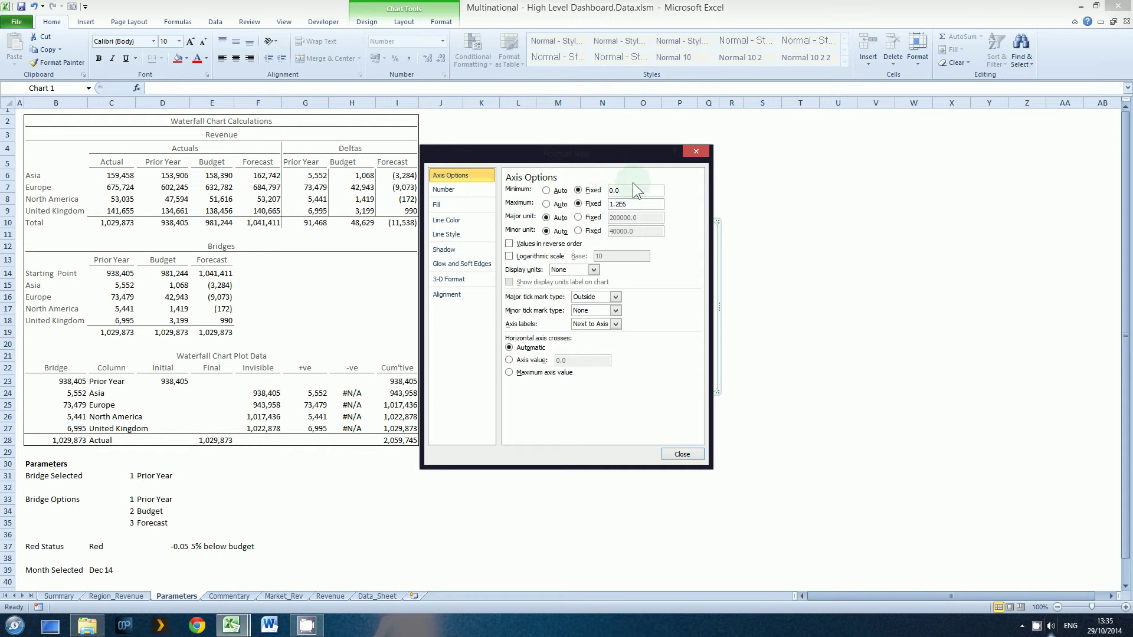
drag(628, 190, 539, 189)
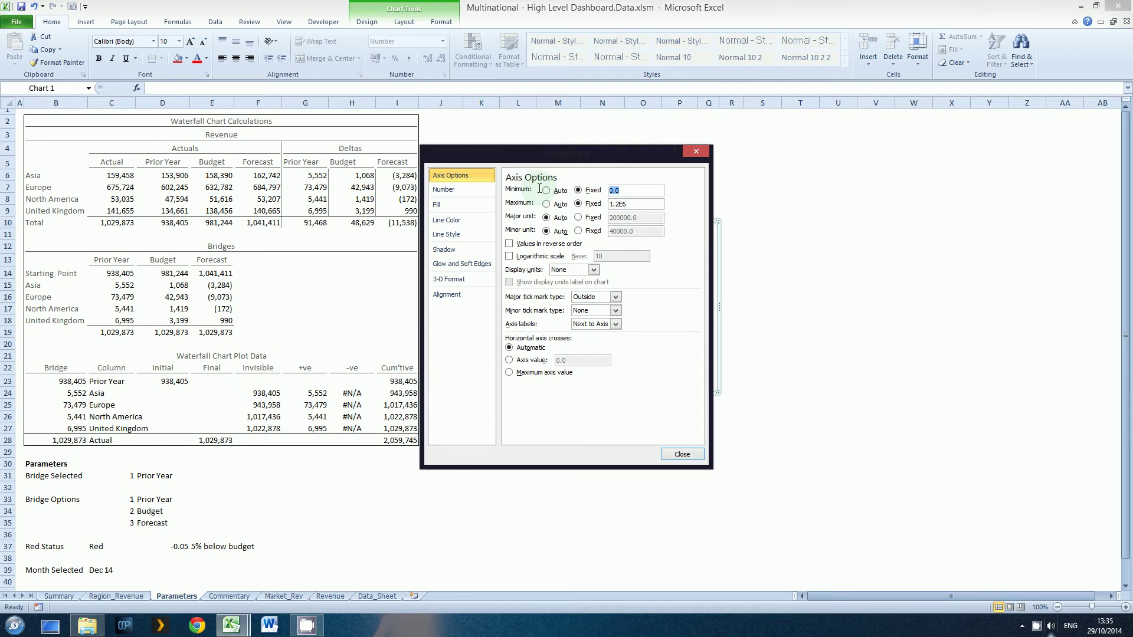
text(920000)
key(Tab)
Step: Set the vertical axis's fixed maximum to 1100000 and close the axis formatting
drag(611, 157, 791, 203)
click(803, 250)
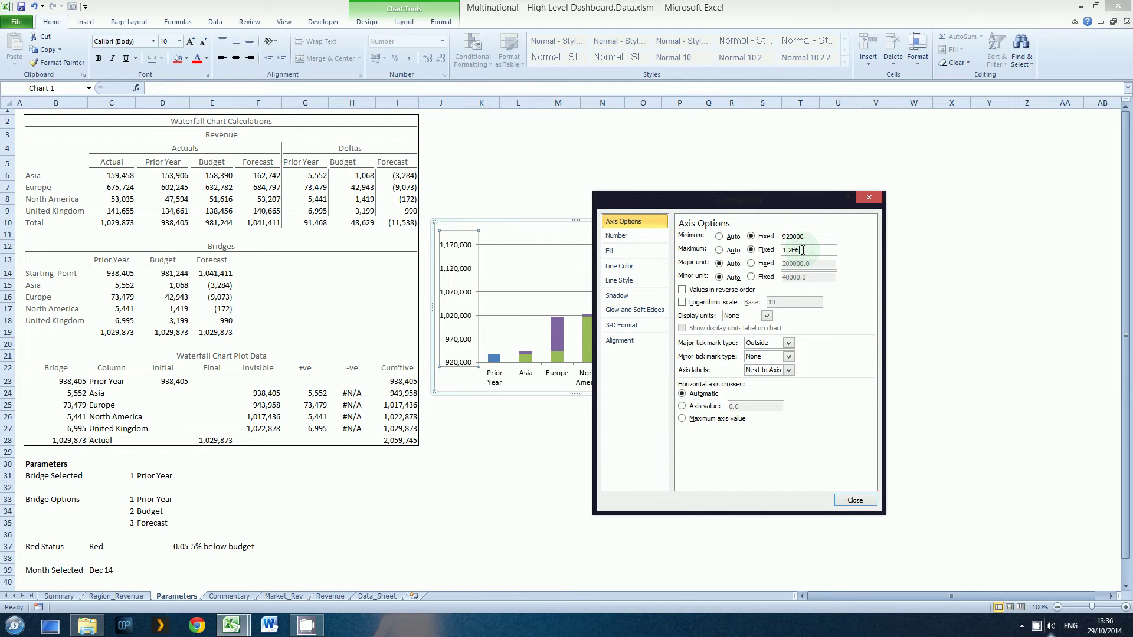
key(BackSpace)
key(BackSpace)
key(BackSpace)
key(BackSpace)
text(1100000)
click(855, 500)
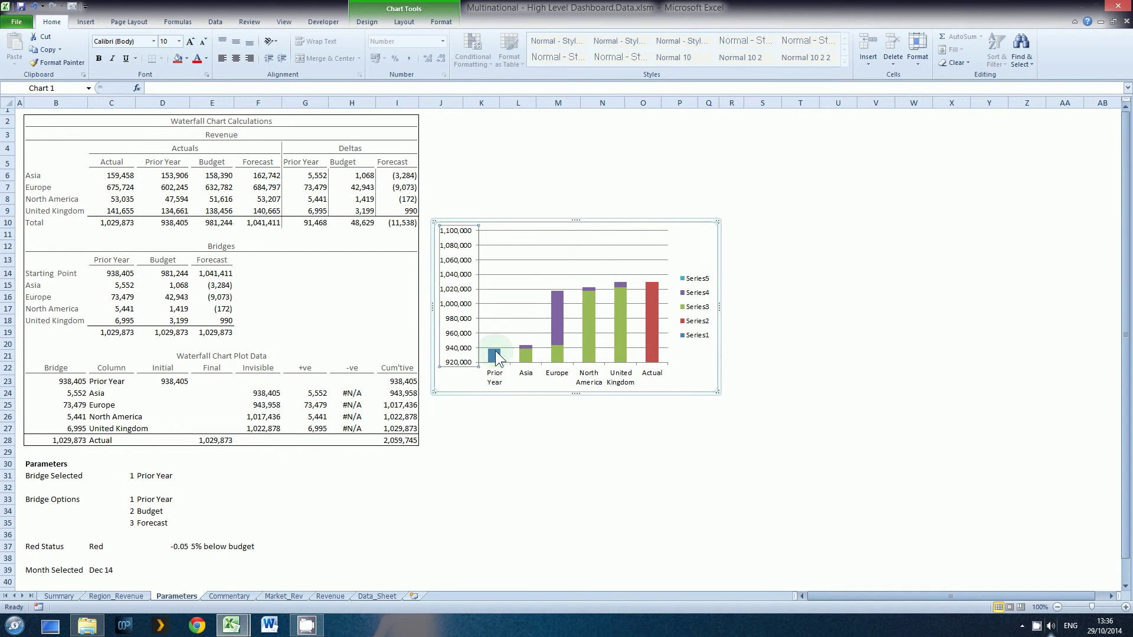
mouse_move(530, 353)
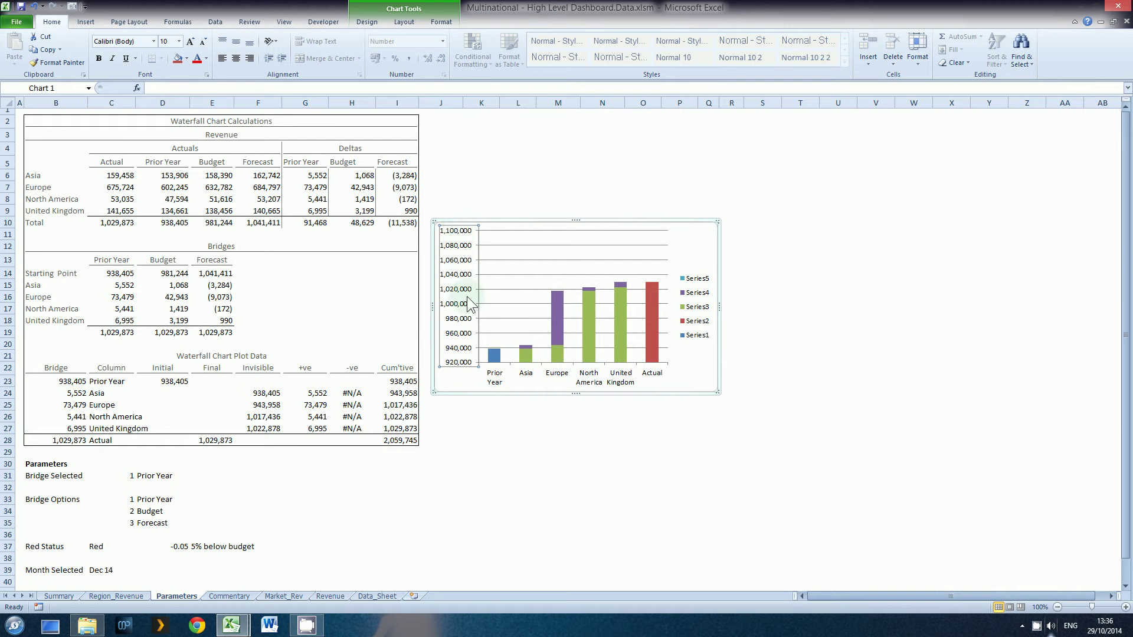
Step: Delete the legend and the horizontal gridlines from the stacked column chart, and move the chart slightly higher
drag(550, 218, 549, 197)
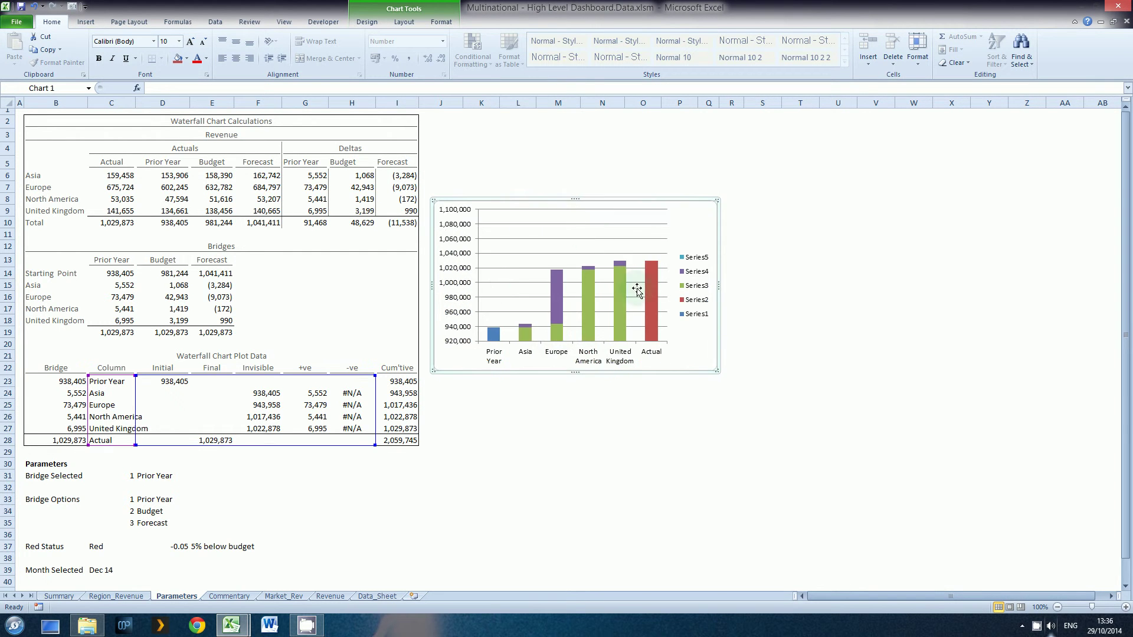
click(699, 260)
key(Delete)
click(680, 212)
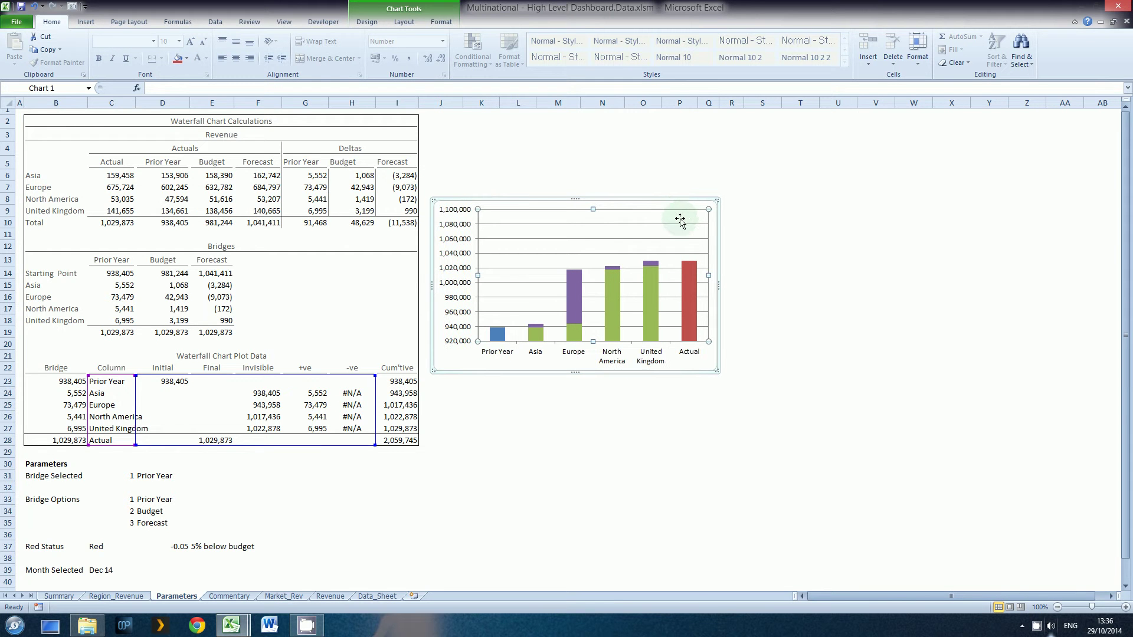
click(682, 224)
key(Delete)
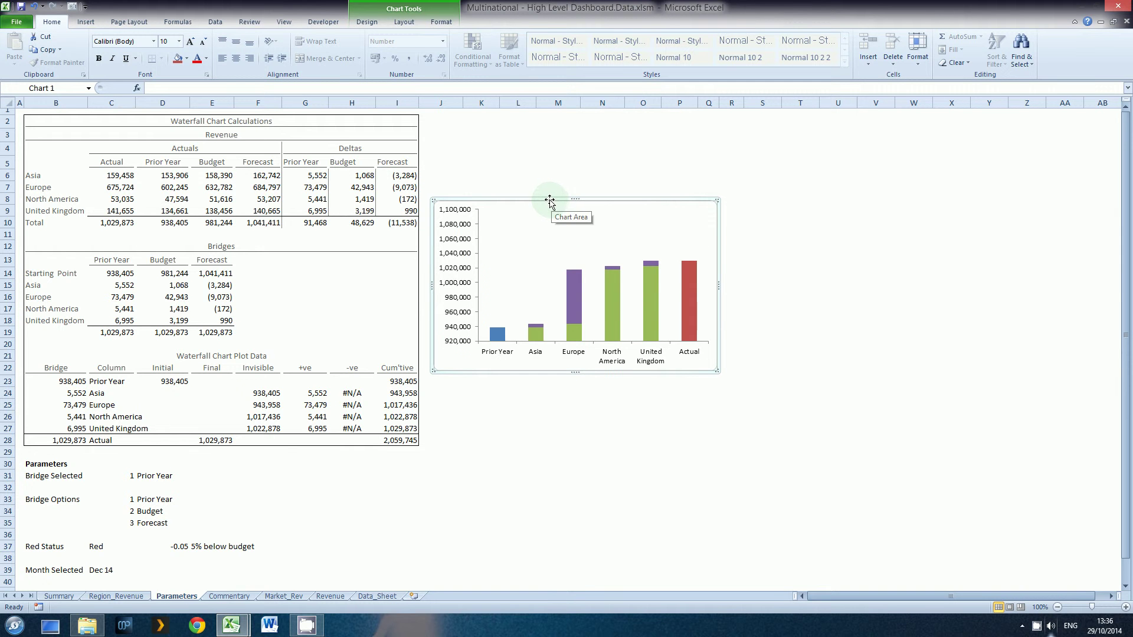
drag(551, 202, 558, 192)
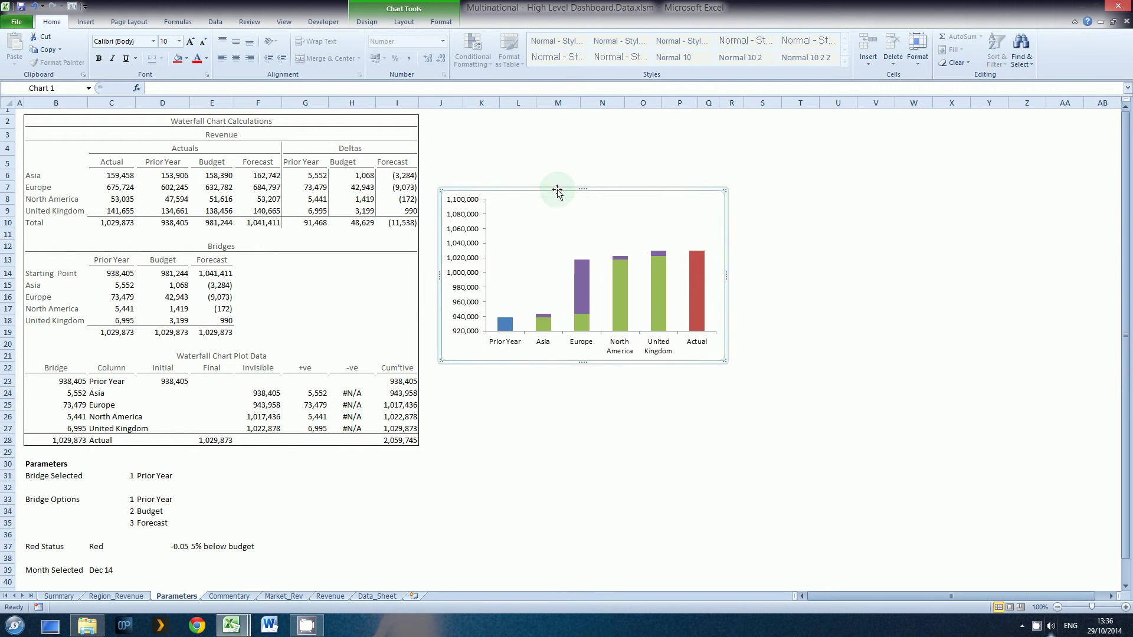
Step: Set the fill of the chart's Invisible series (F23:F28) to No fill
click(543, 323)
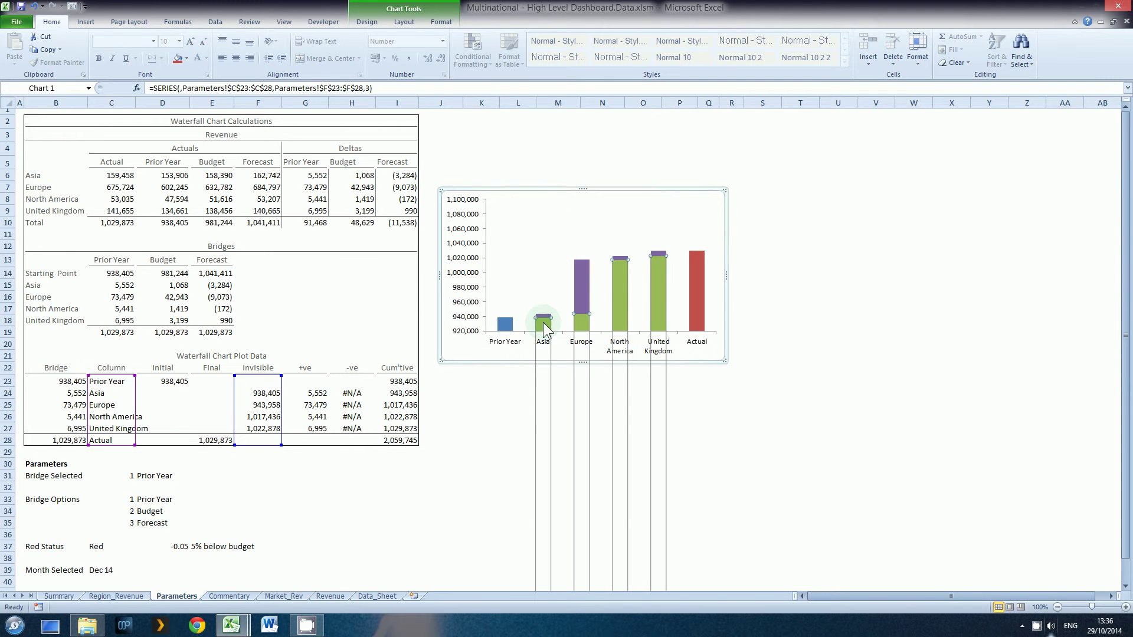
click(613, 317)
click(656, 310)
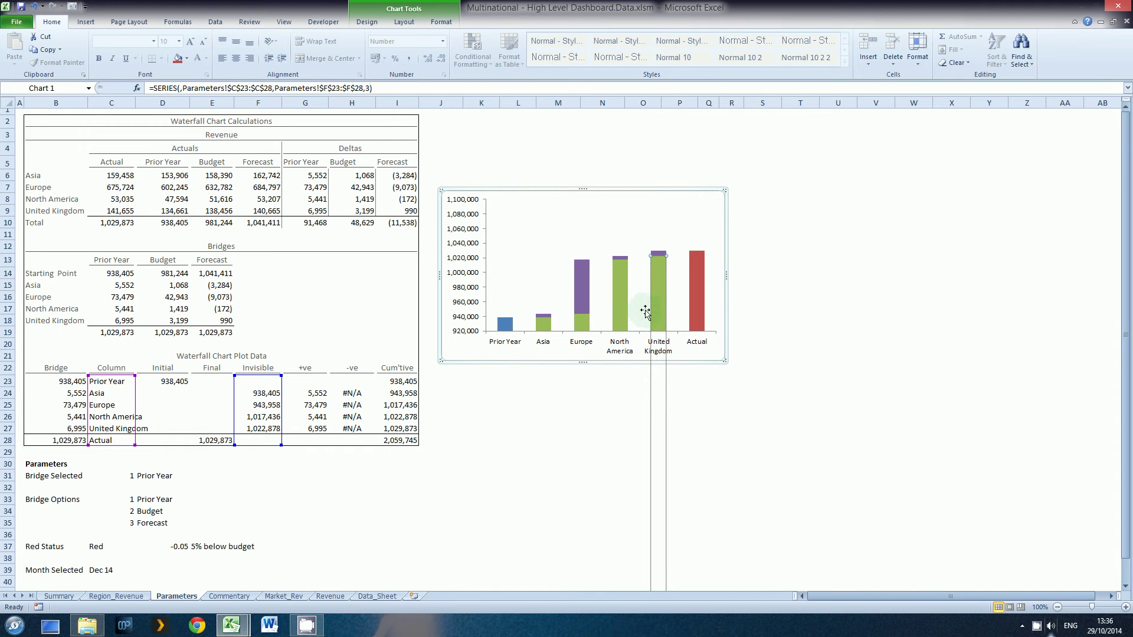
click(619, 315)
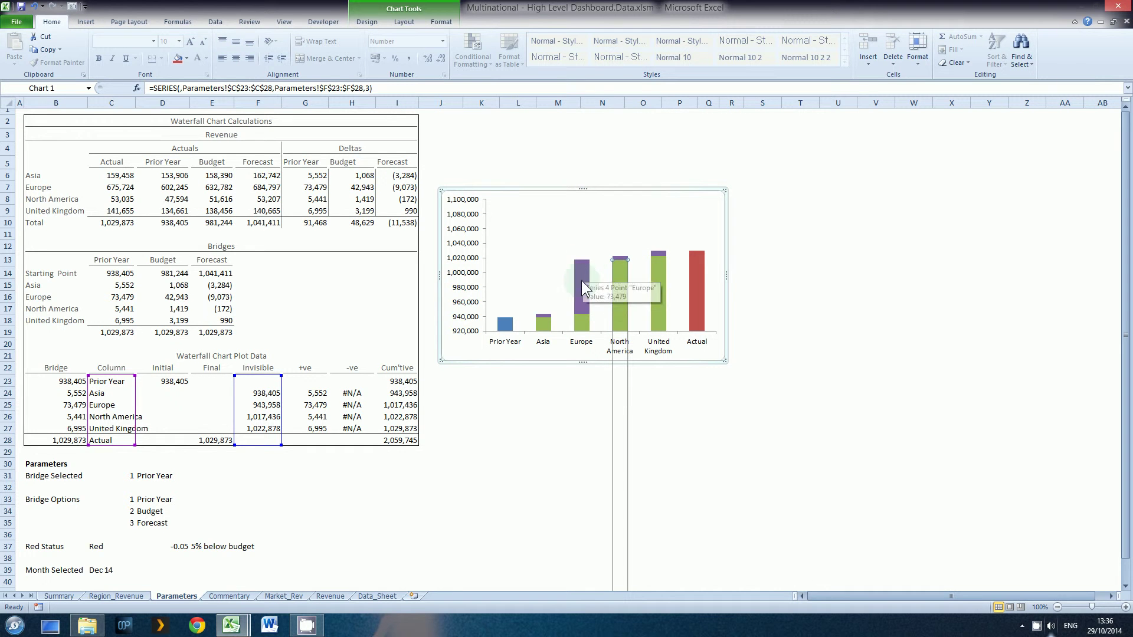
click(546, 317)
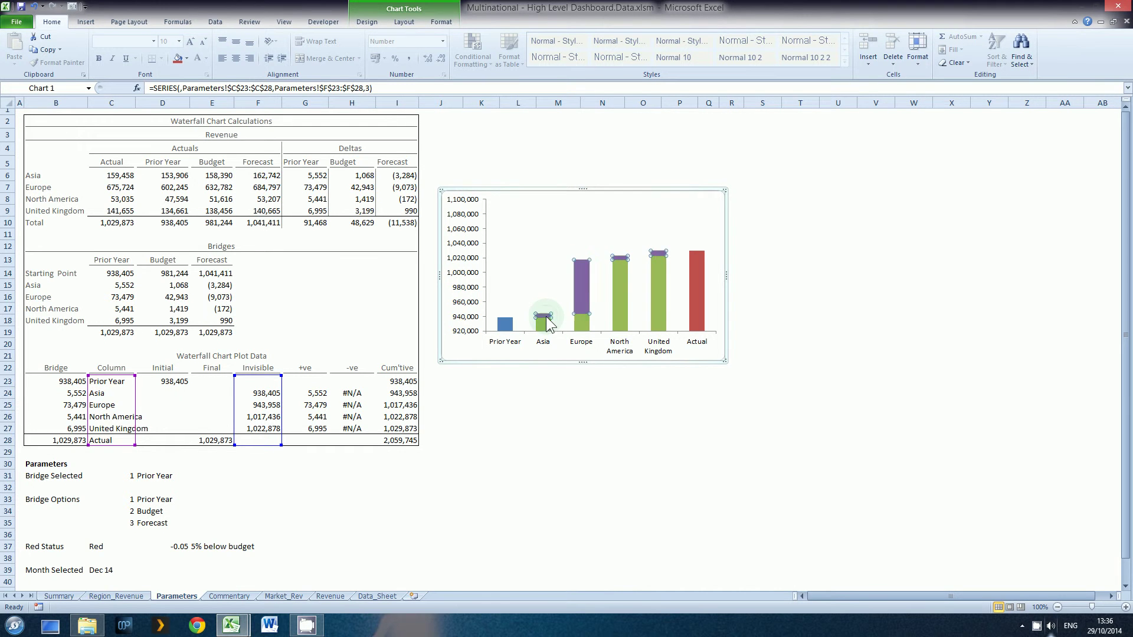
click(584, 322)
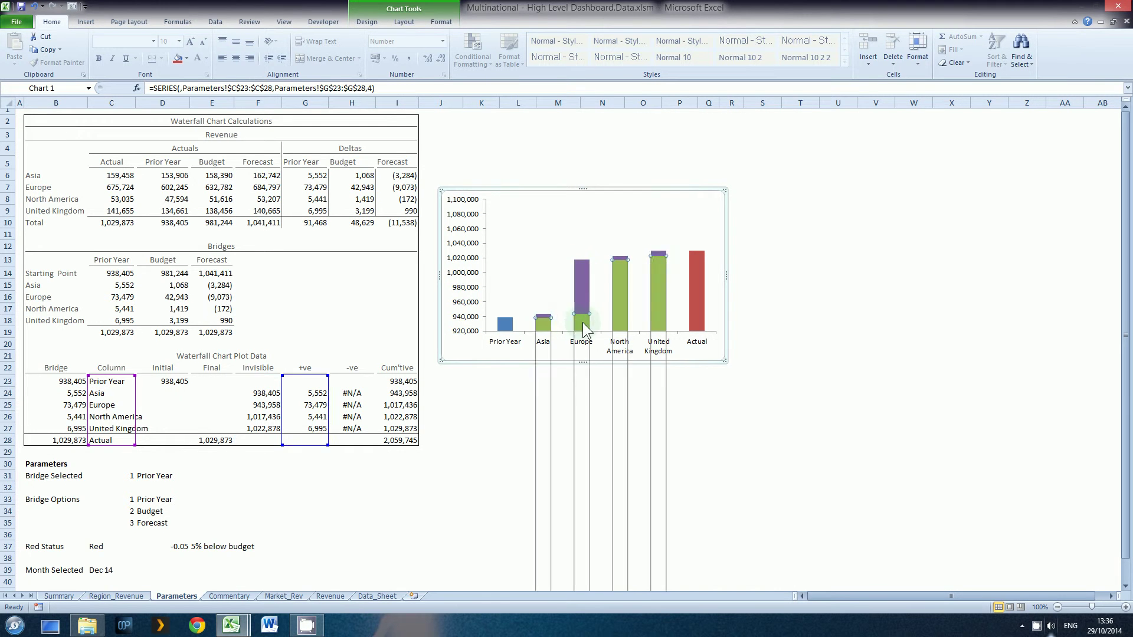
right_click(622, 299)
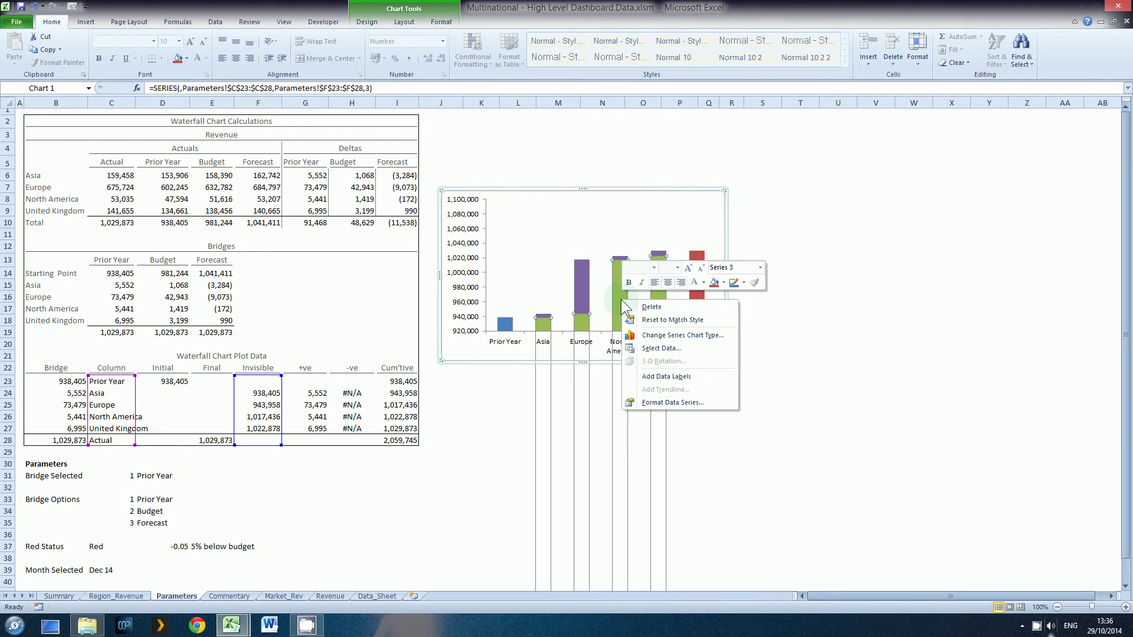
click(671, 402)
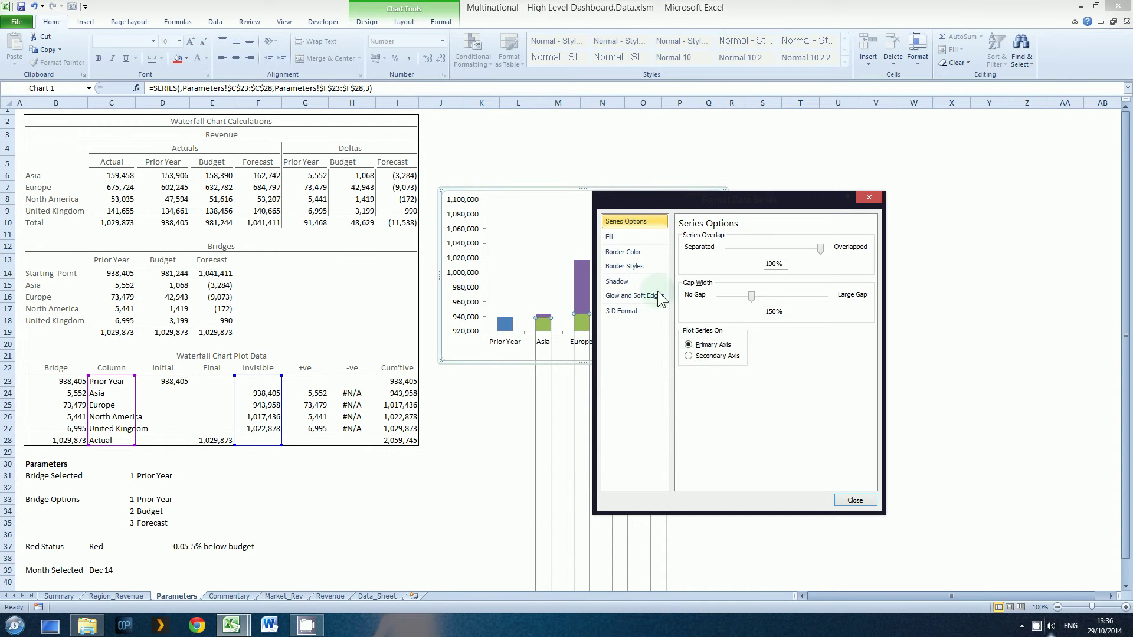
click(613, 236)
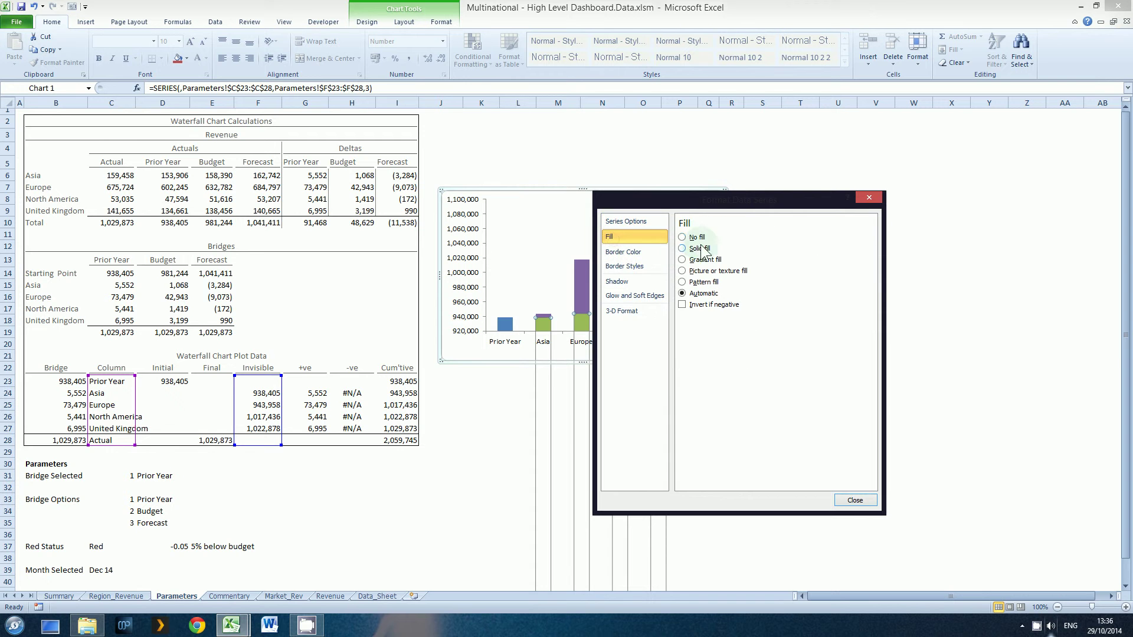
click(685, 237)
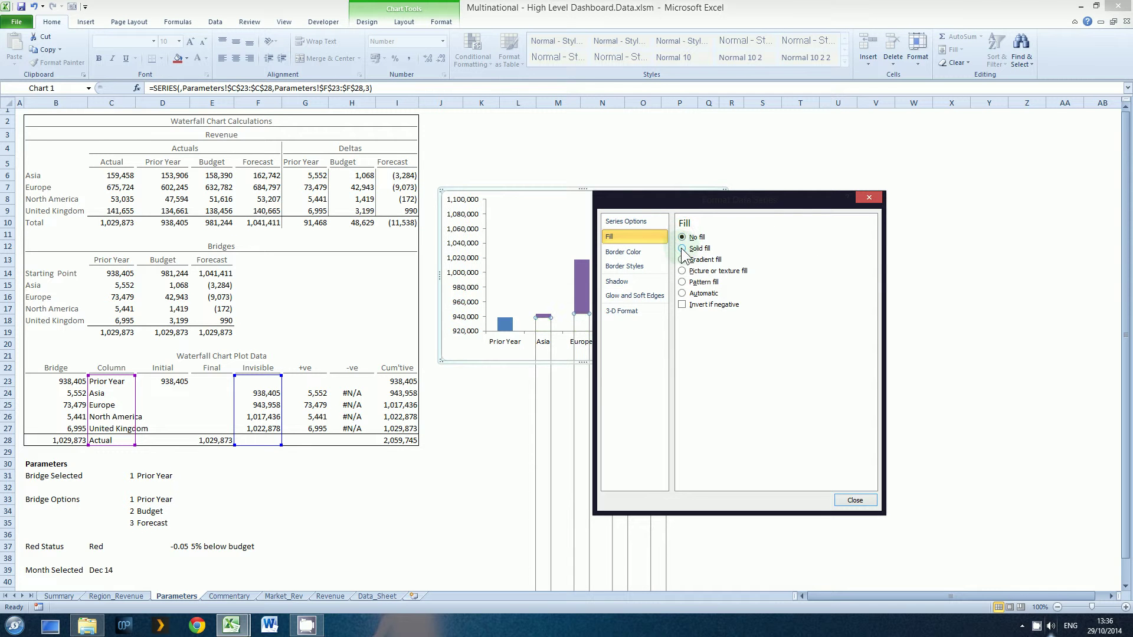
click(855, 500)
click(844, 463)
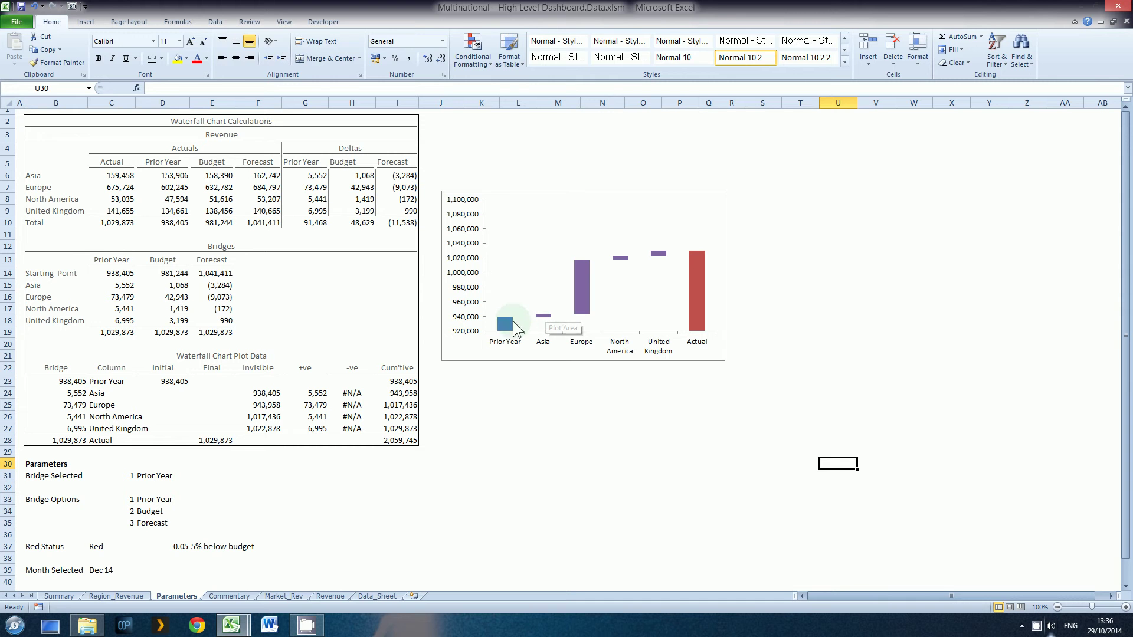
Step: Set the gap width between the chart's columns to 4% in the data series formatting
click(507, 326)
right_click(508, 331)
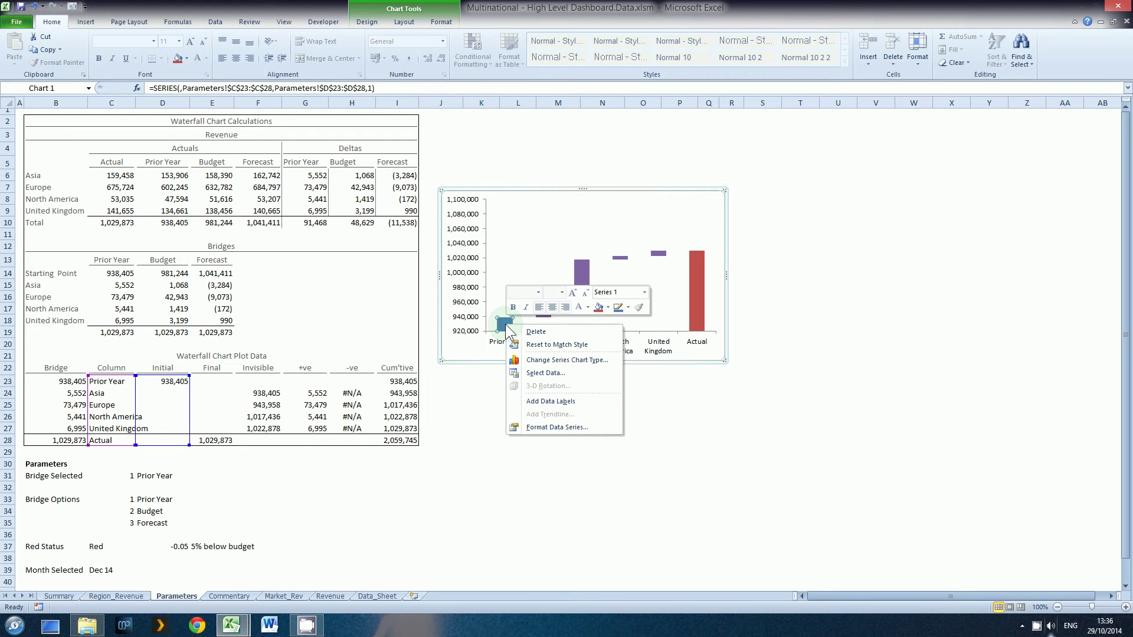
click(536, 427)
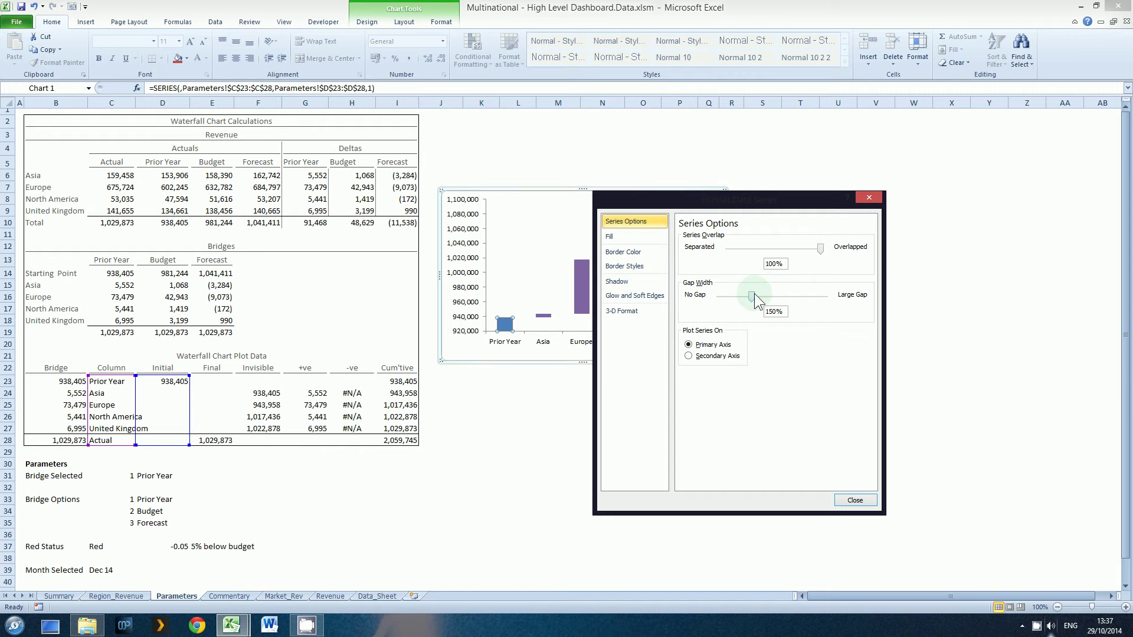
click(759, 311)
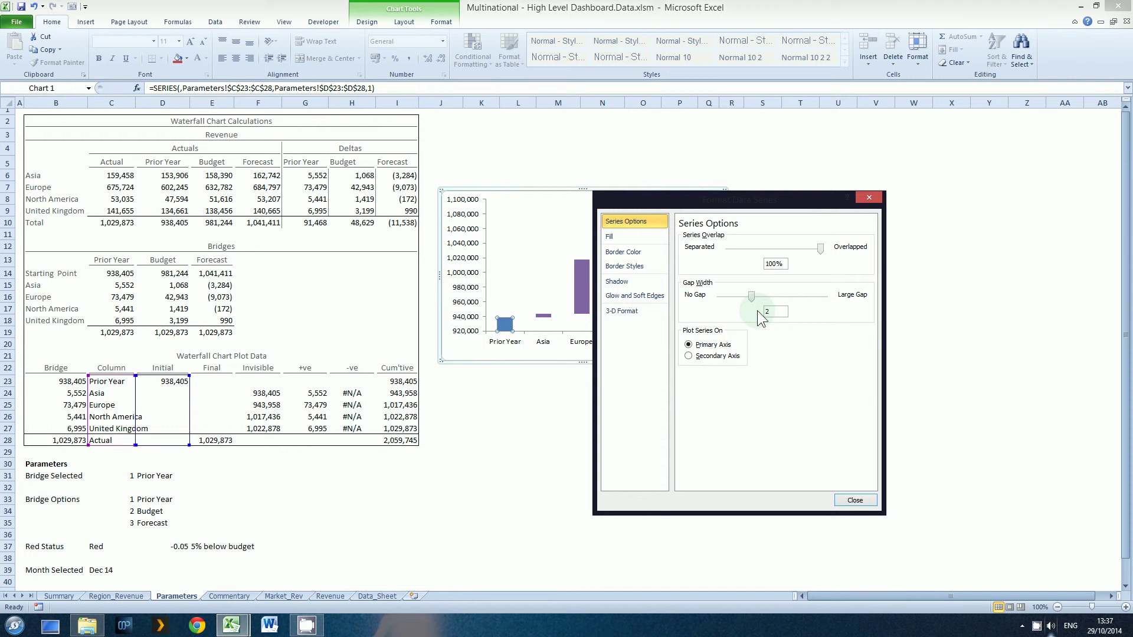
key(Tab)
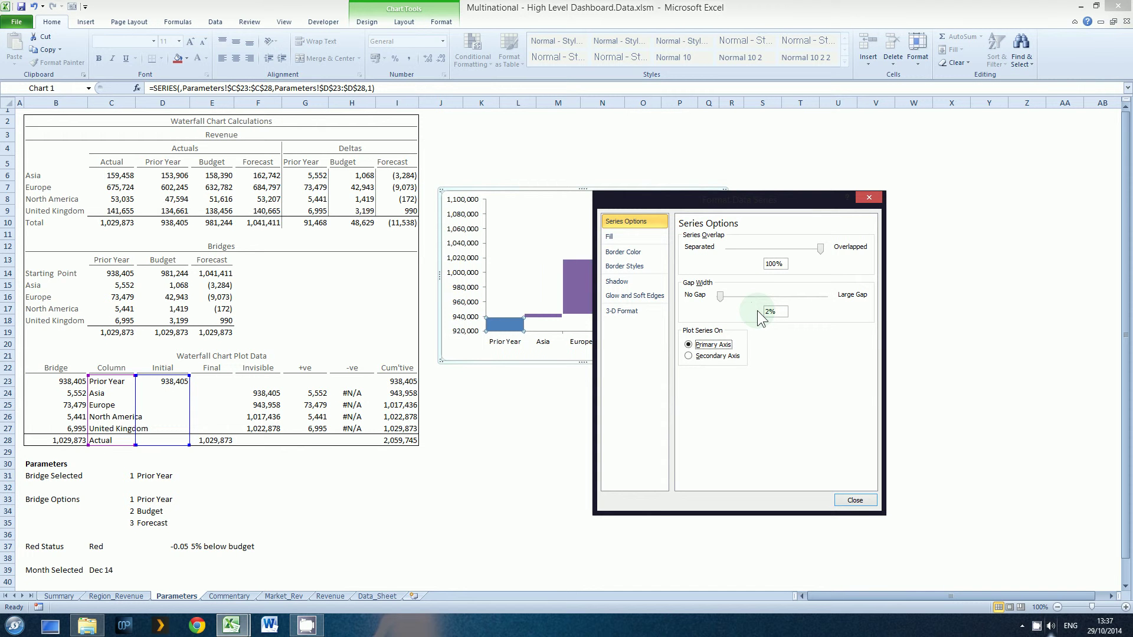
click(767, 312)
key(BackSpace)
text(4)
key(Tab)
click(855, 500)
click(837, 487)
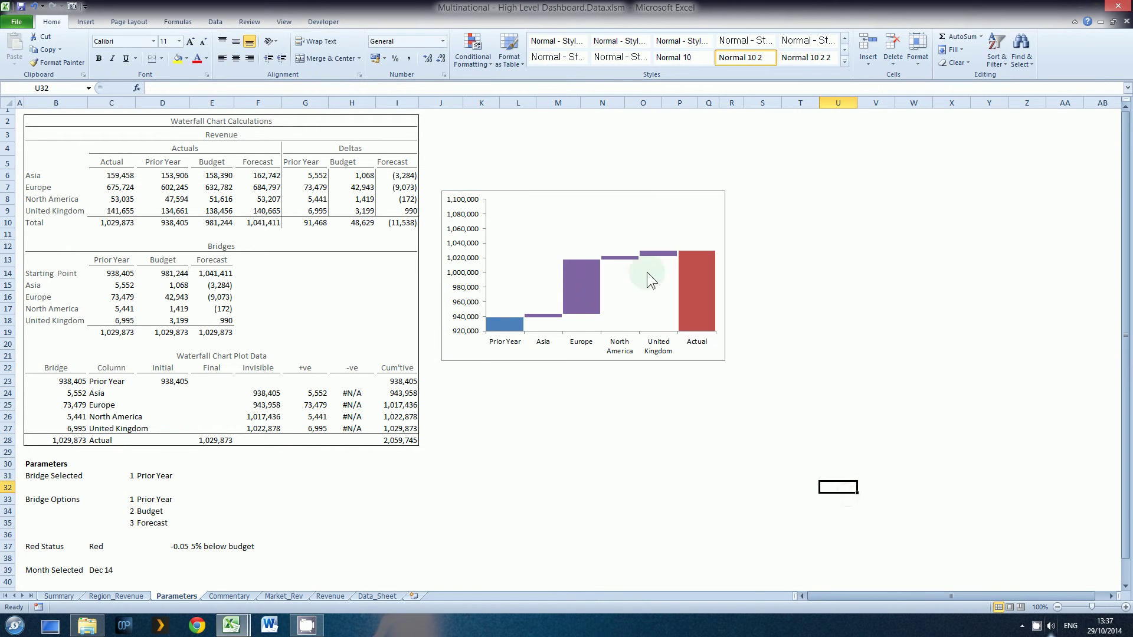
Step: Test the waterfall chart by setting Bridge Selected in C31 to 2 for Budget, 3 for Forecast and back to 1 for Prior Year
click(575, 288)
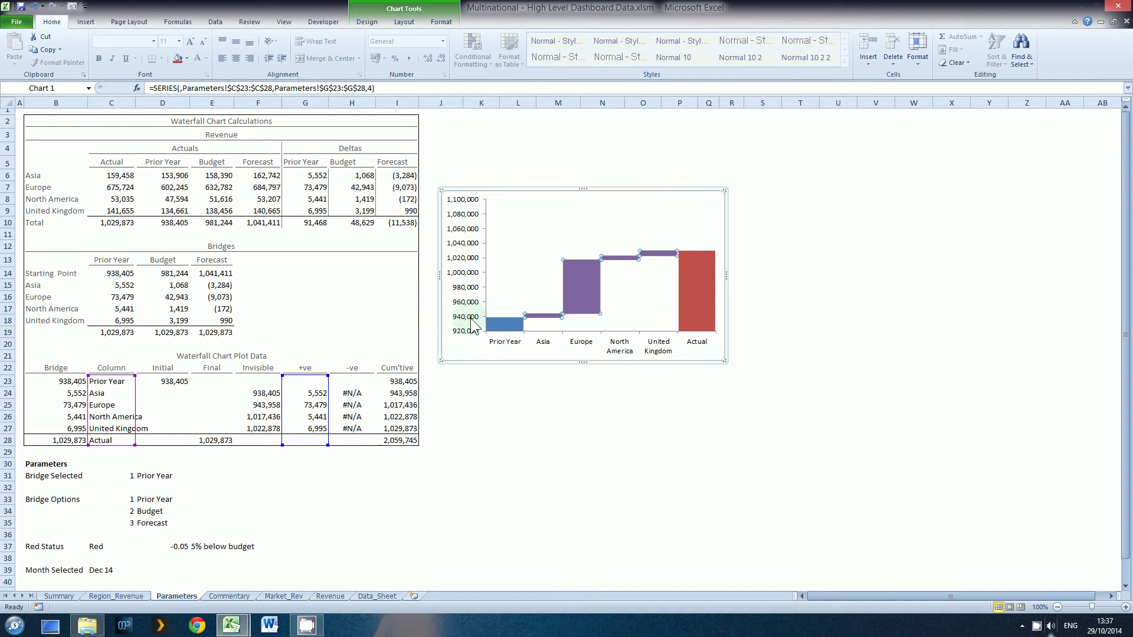
click(111, 475)
text(2)
key(Return)
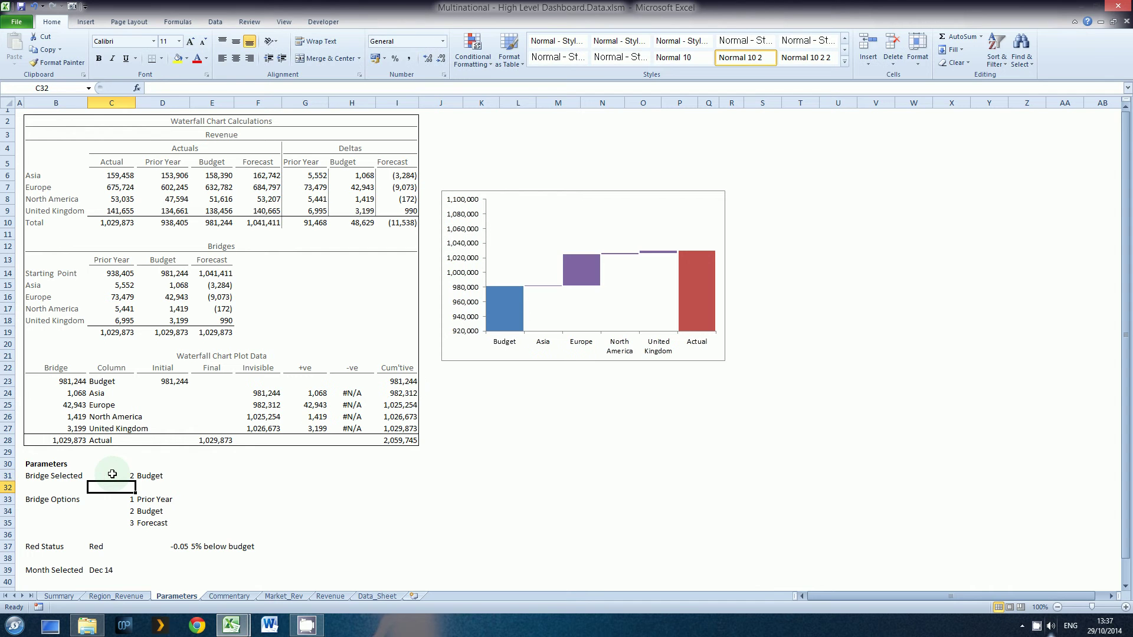
click(112, 474)
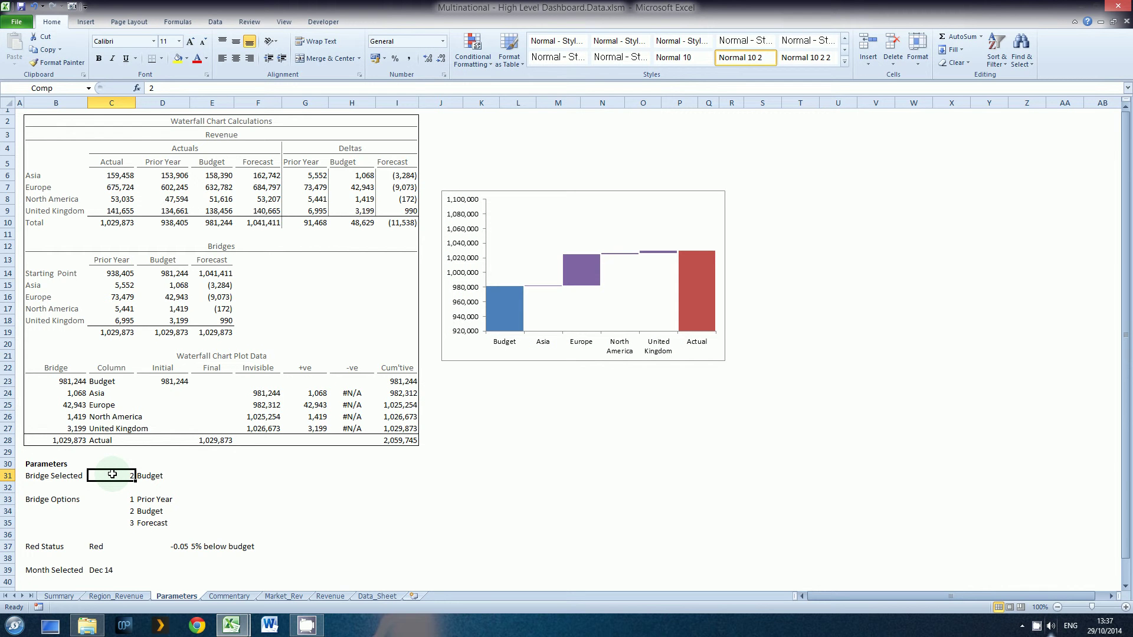
text(3)
key(Return)
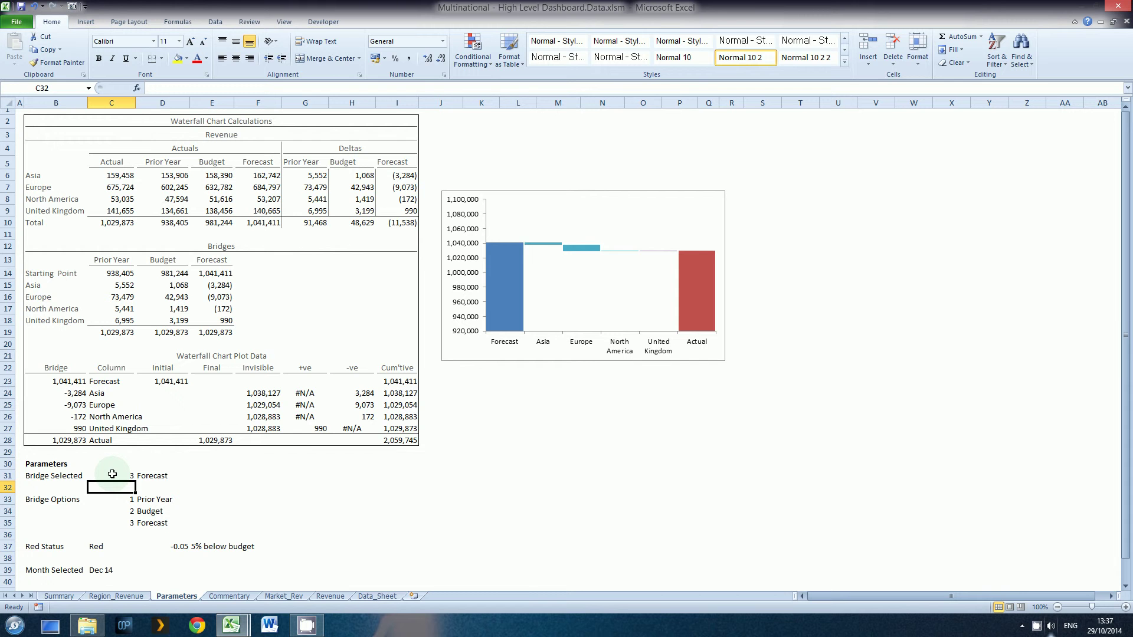
click(112, 474)
text(1)
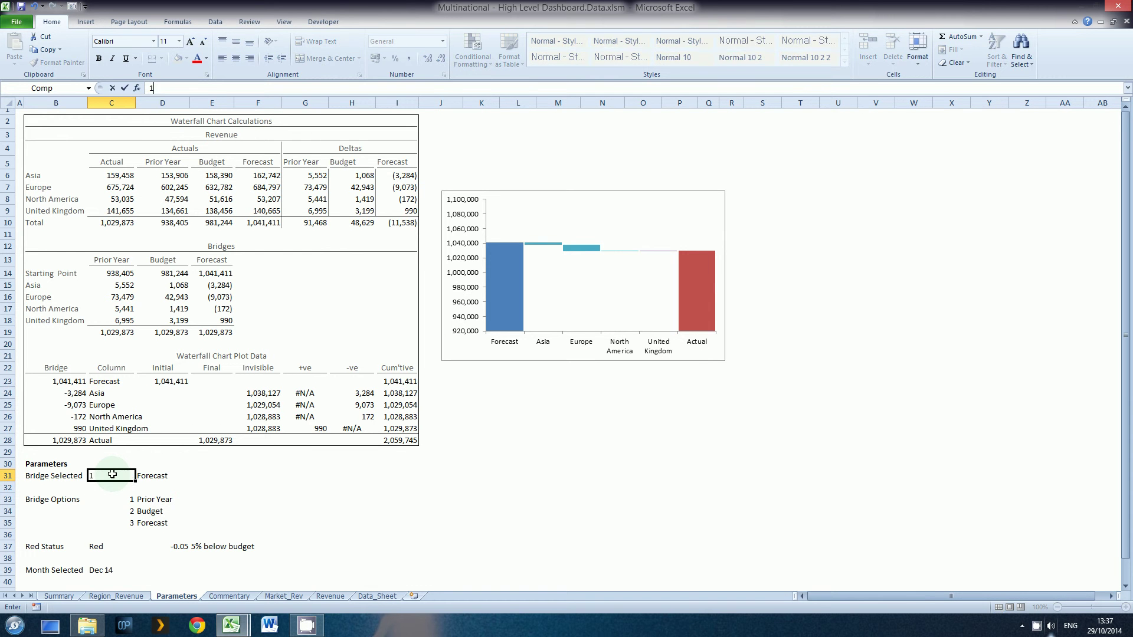
key(Return)
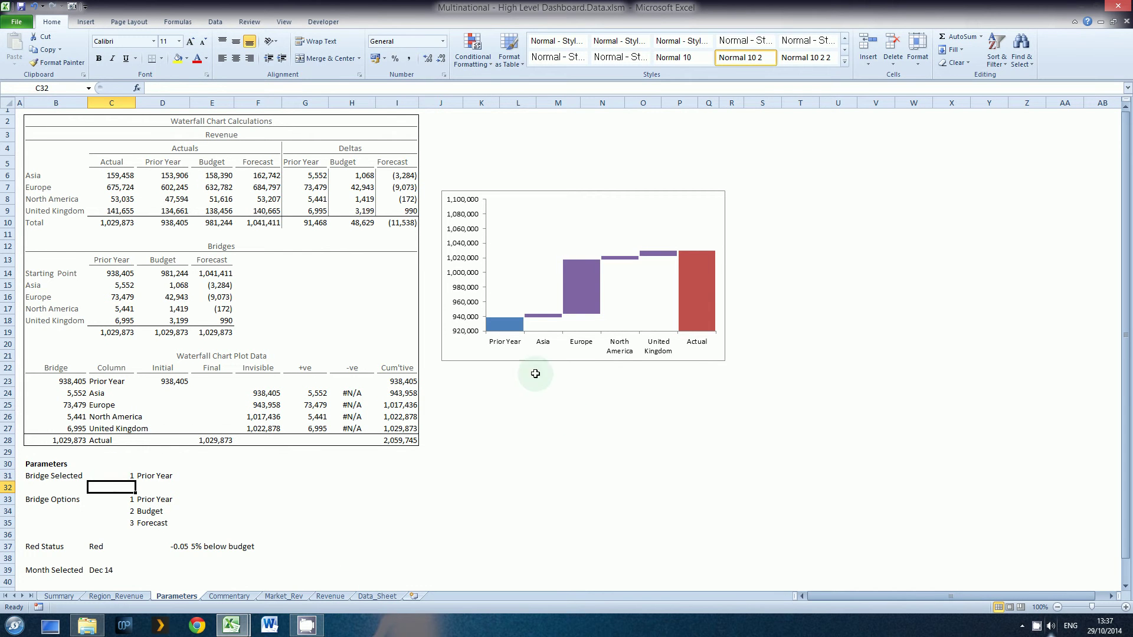
Step: Fill the starting Prior Year column with the standard dark blue colour
click(512, 323)
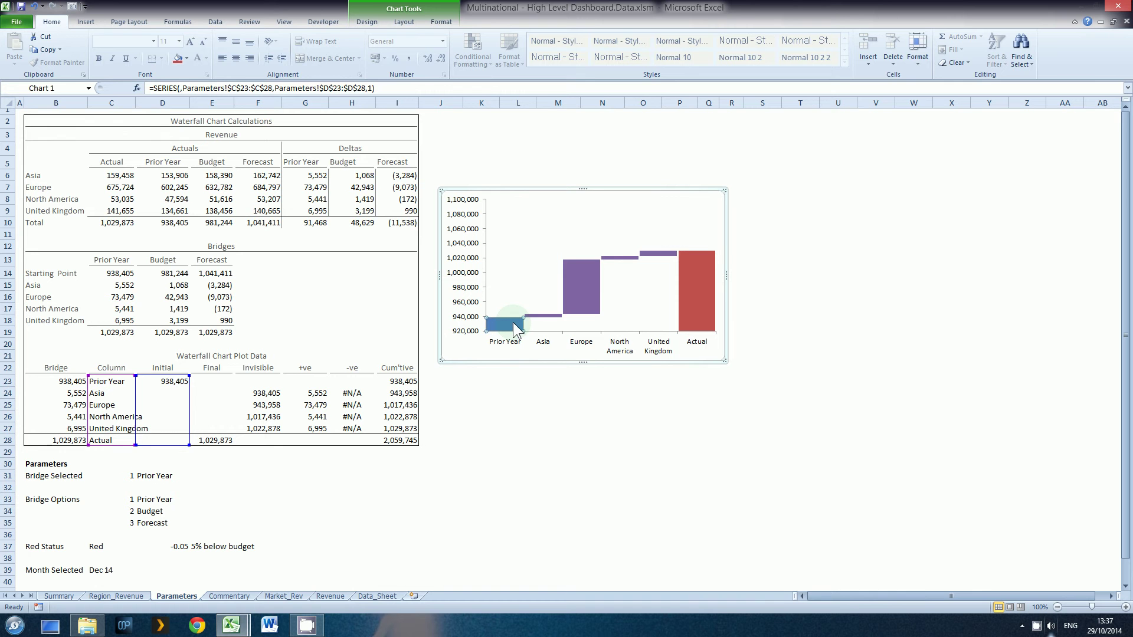
right_click(513, 328)
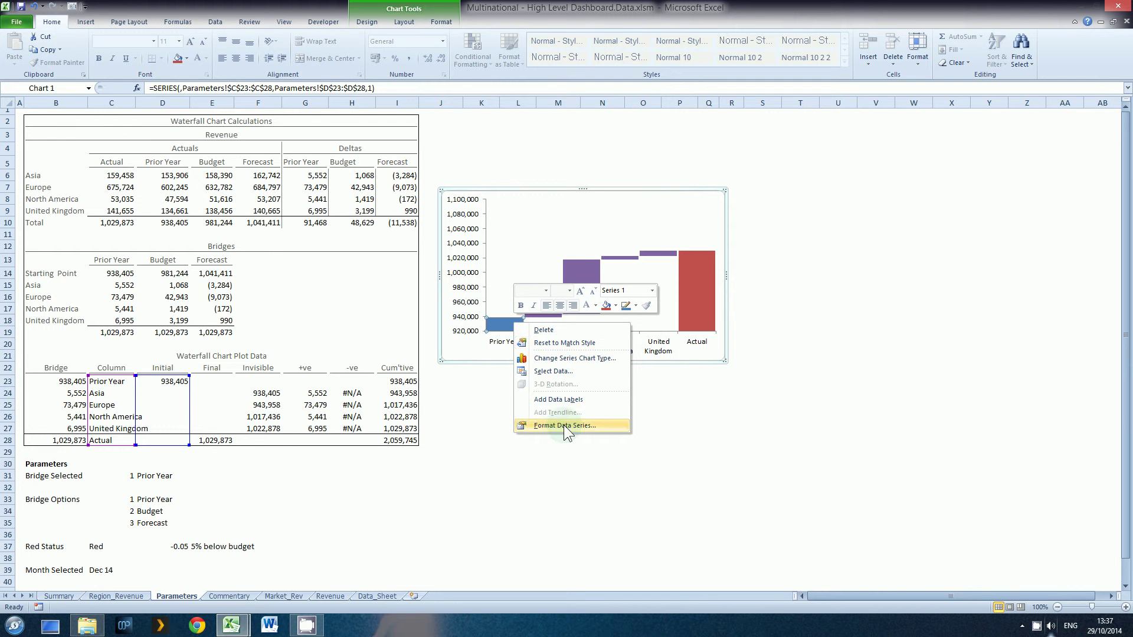
click(615, 306)
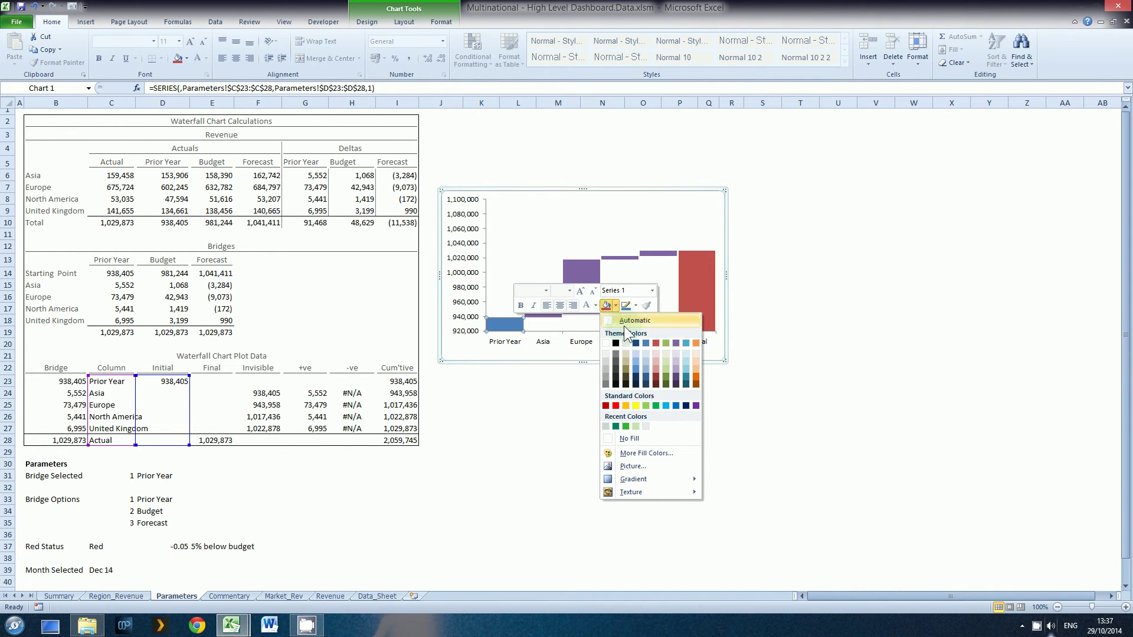
click(684, 406)
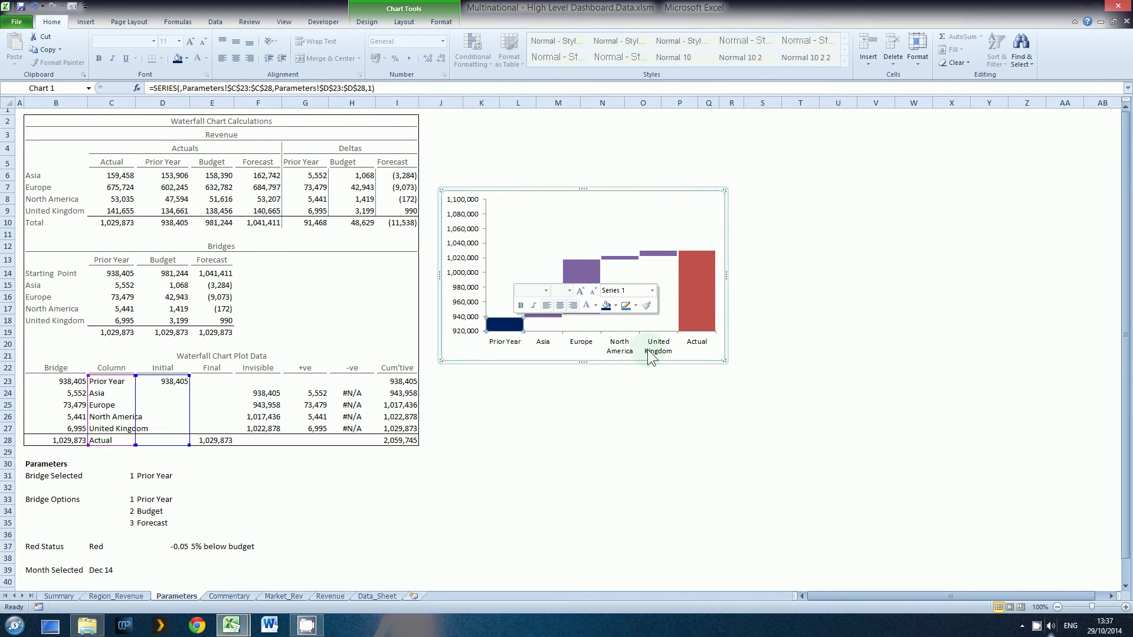
Step: Apply the same dark blue fill to the positive movement series and the final Actual column
click(703, 303)
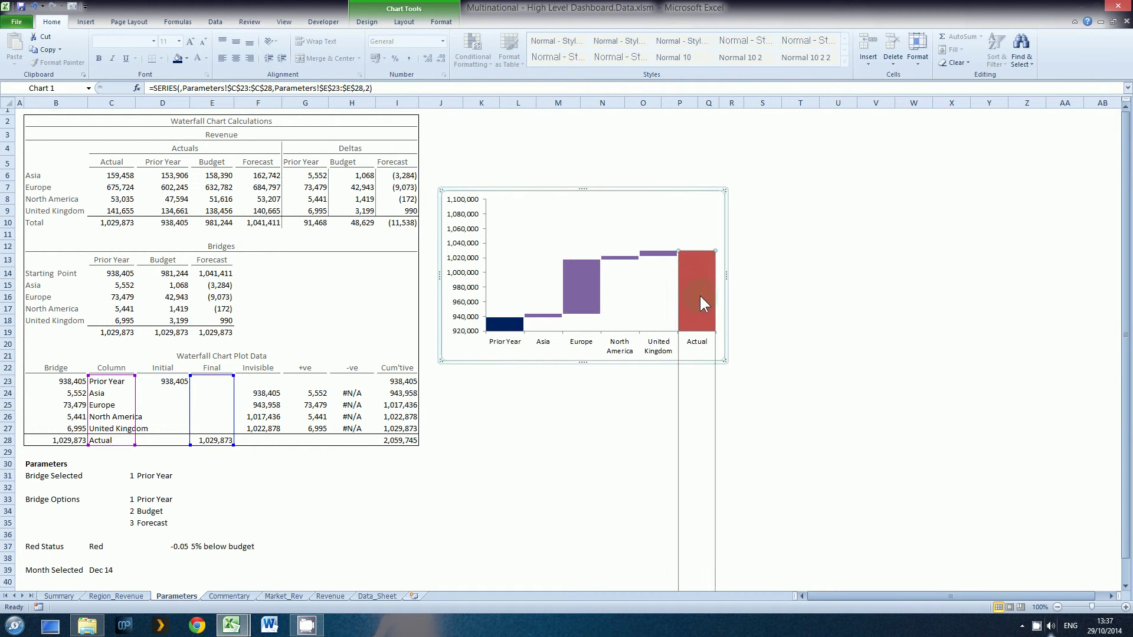
click(551, 316)
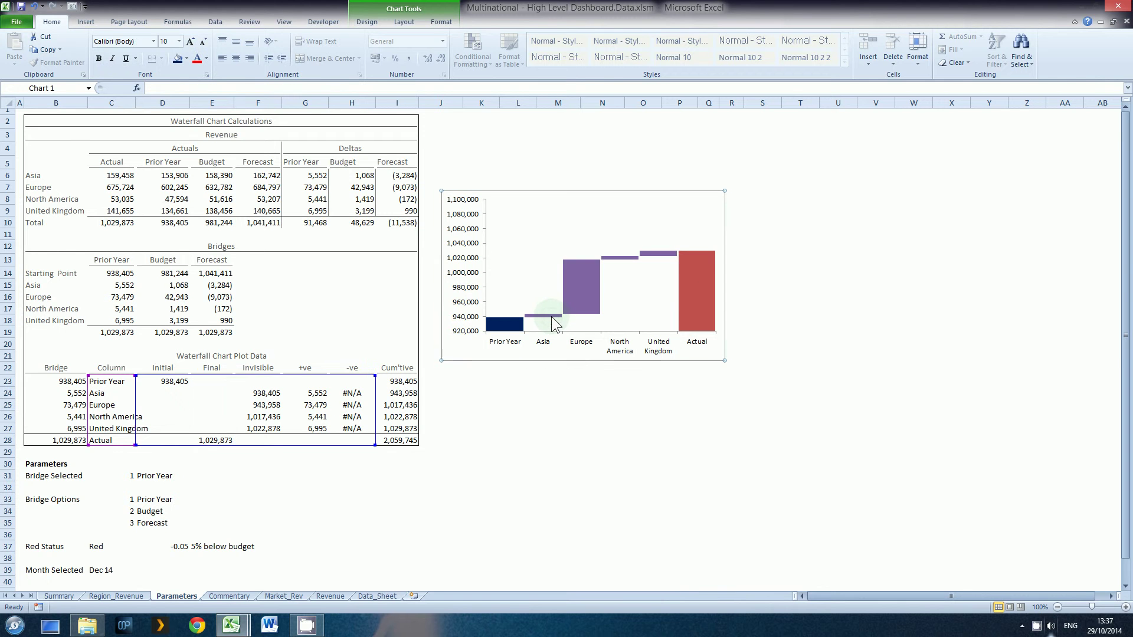
click(571, 302)
right_click(571, 304)
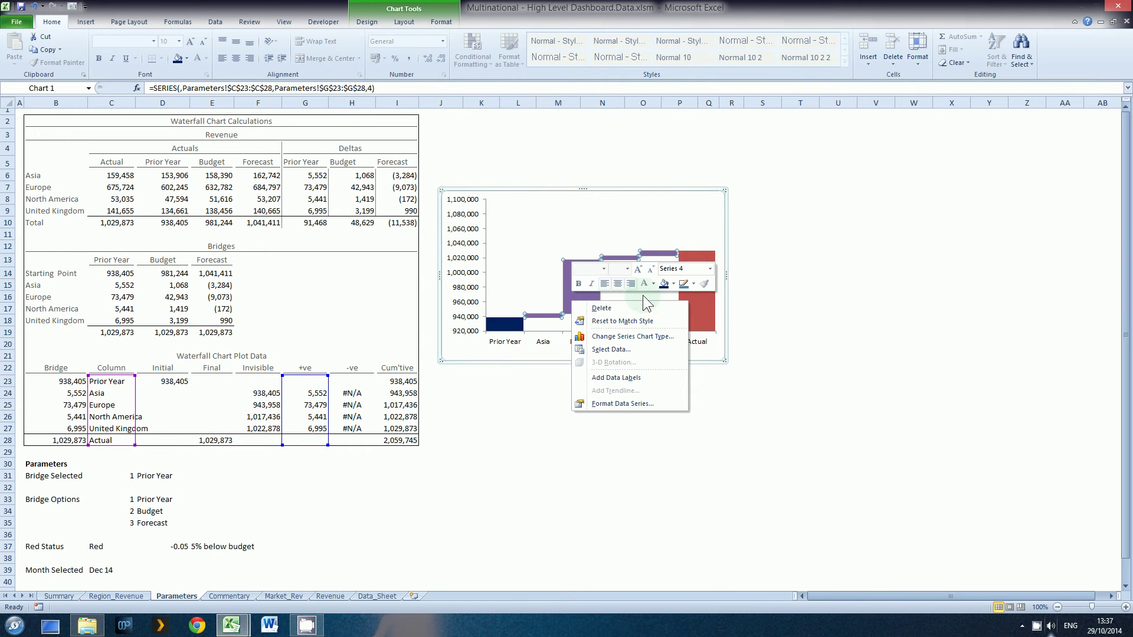
click(683, 284)
right_click(691, 304)
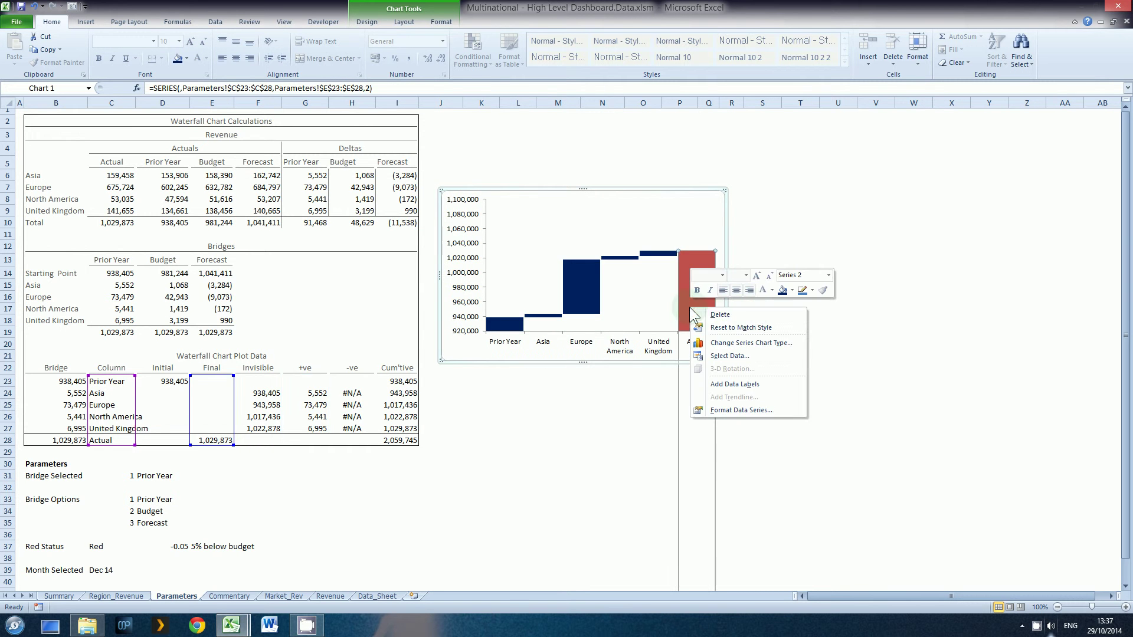
click(782, 289)
click(662, 324)
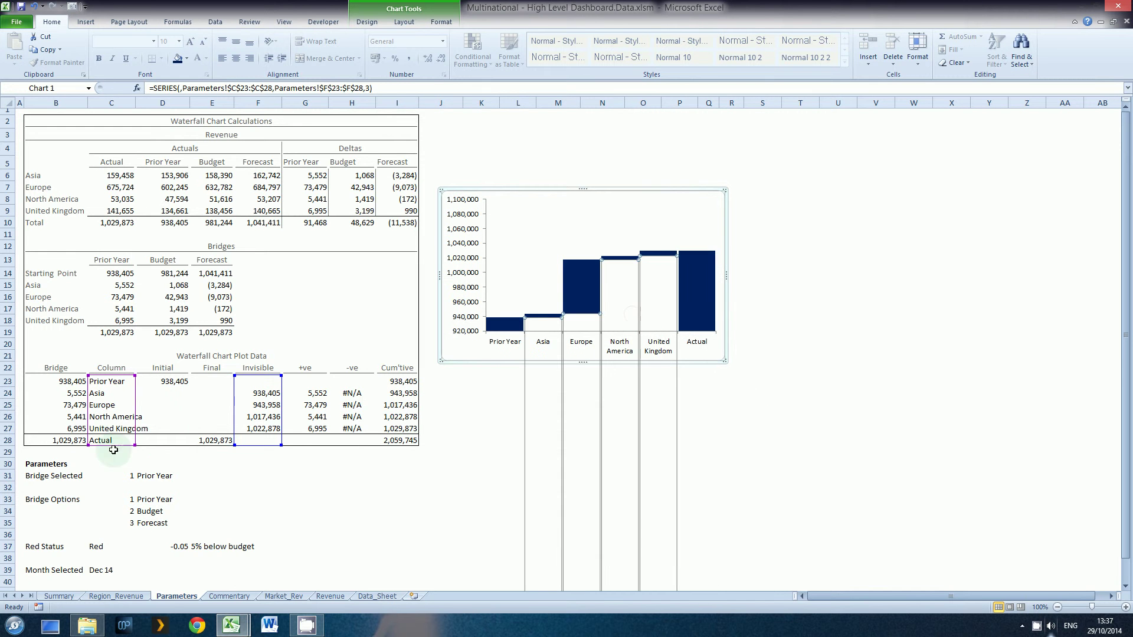
Step: Set Bridge Selected in C31 to 3 so the waterfall chart shows the Forecast bridge
click(128, 477)
text(3)
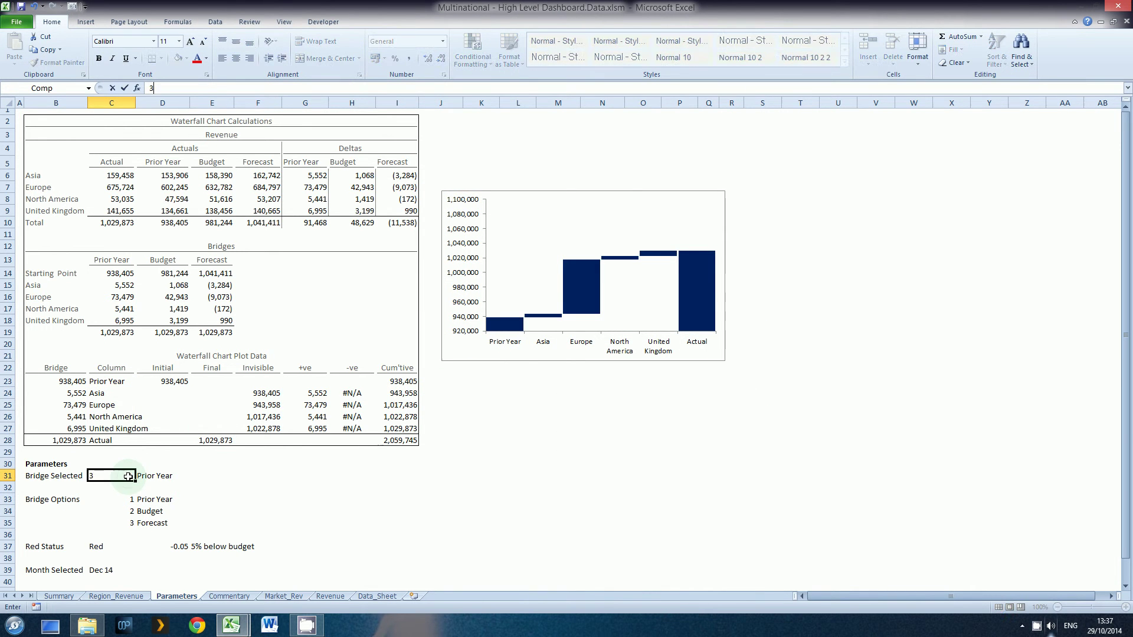
key(Return)
key(Up)
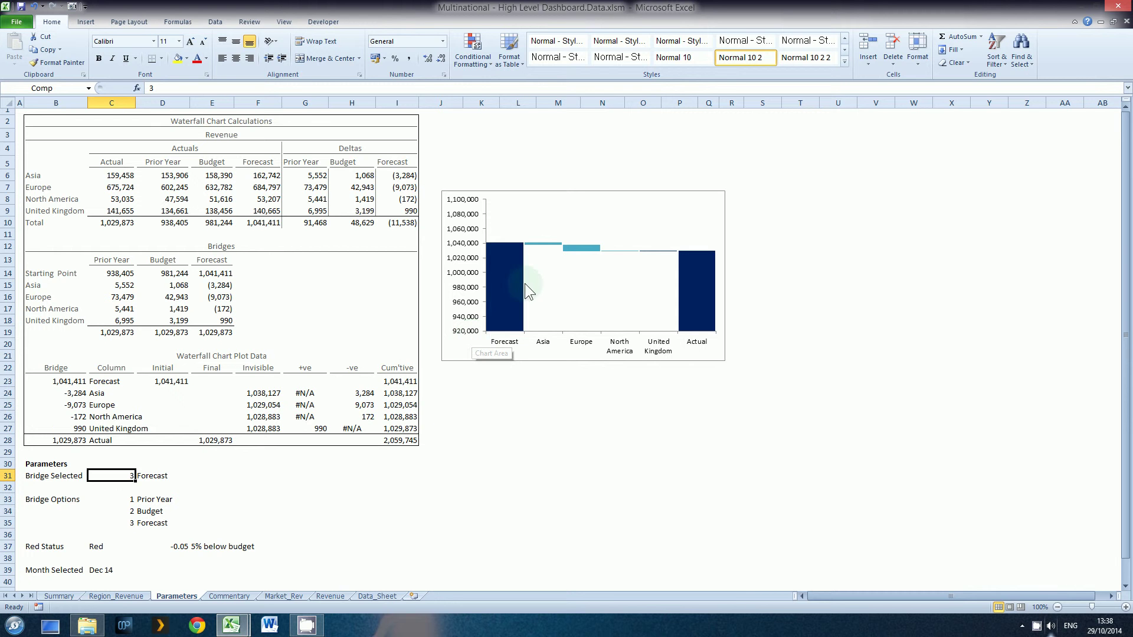
Step: Fill the negative movement series of the waterfall chart with the darkest red theme colour
click(547, 244)
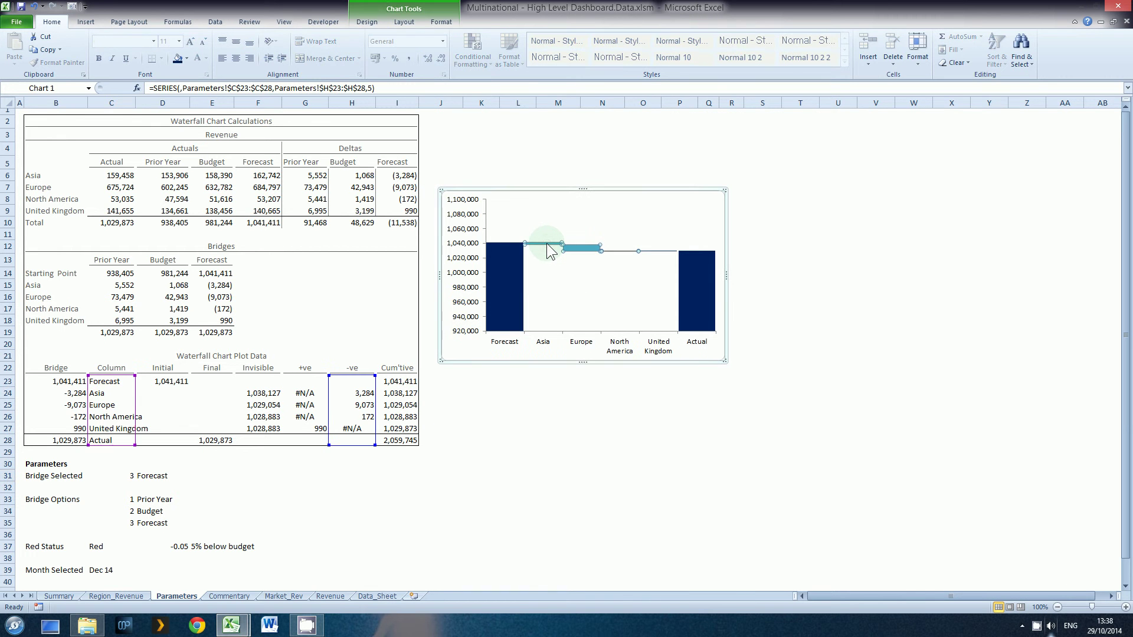
right_click(547, 243)
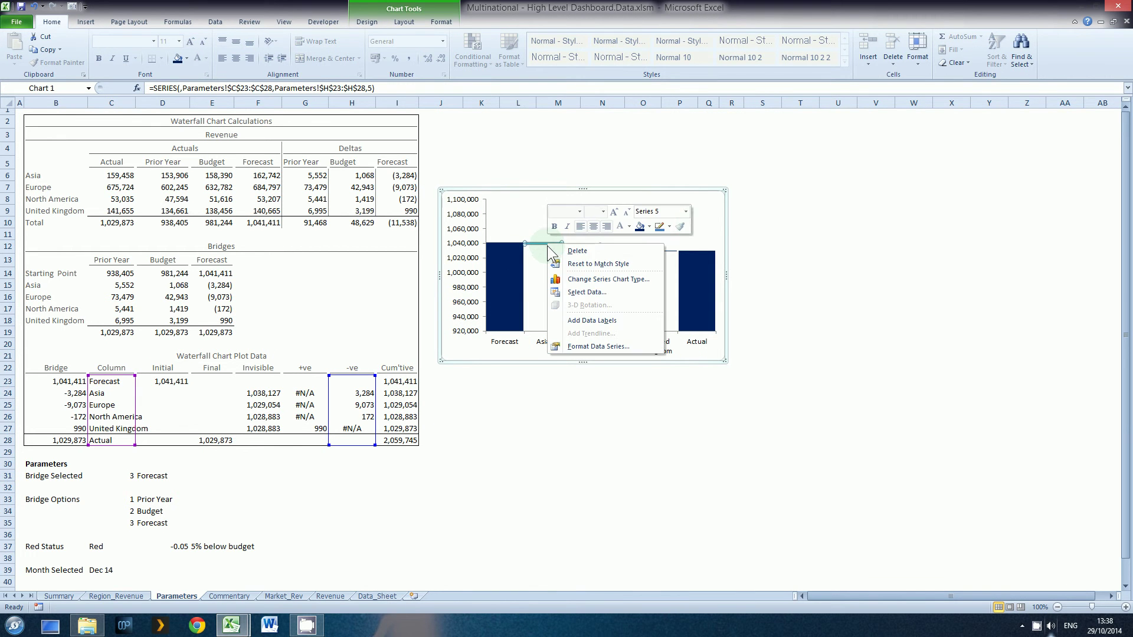
click(649, 228)
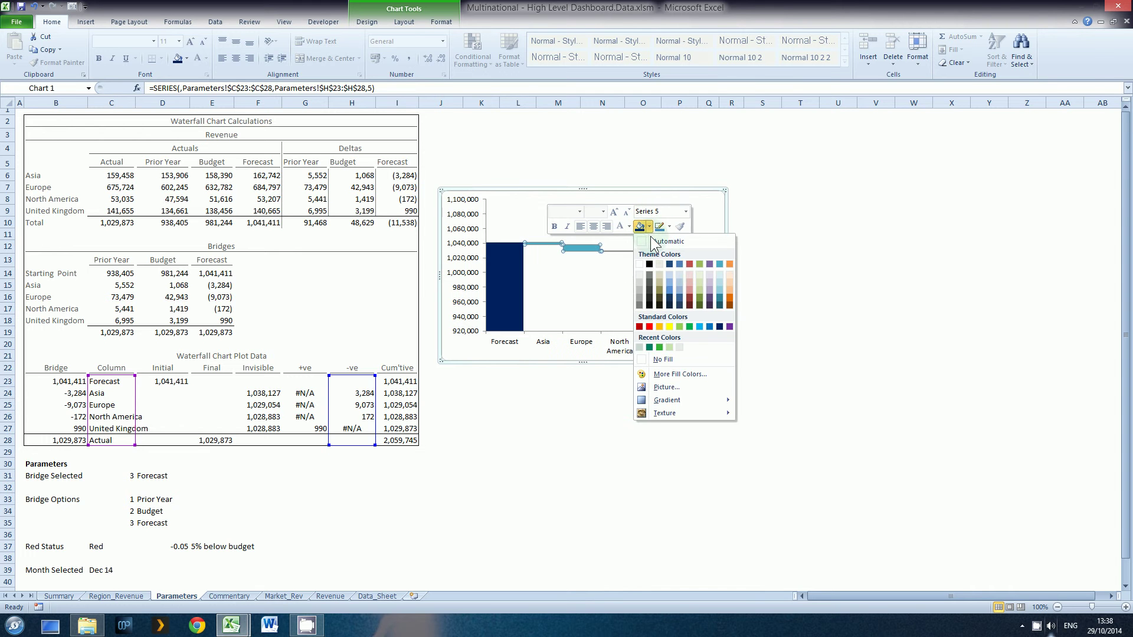
click(689, 306)
click(787, 308)
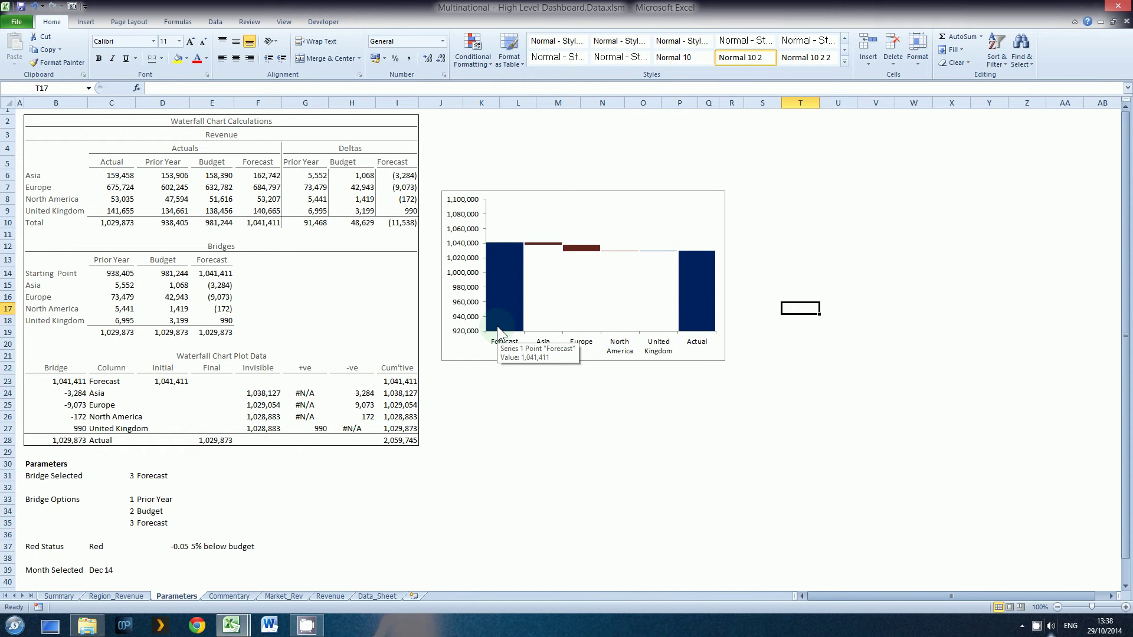
Step: Remove the chart area's border by setting its border colour to No line
click(535, 205)
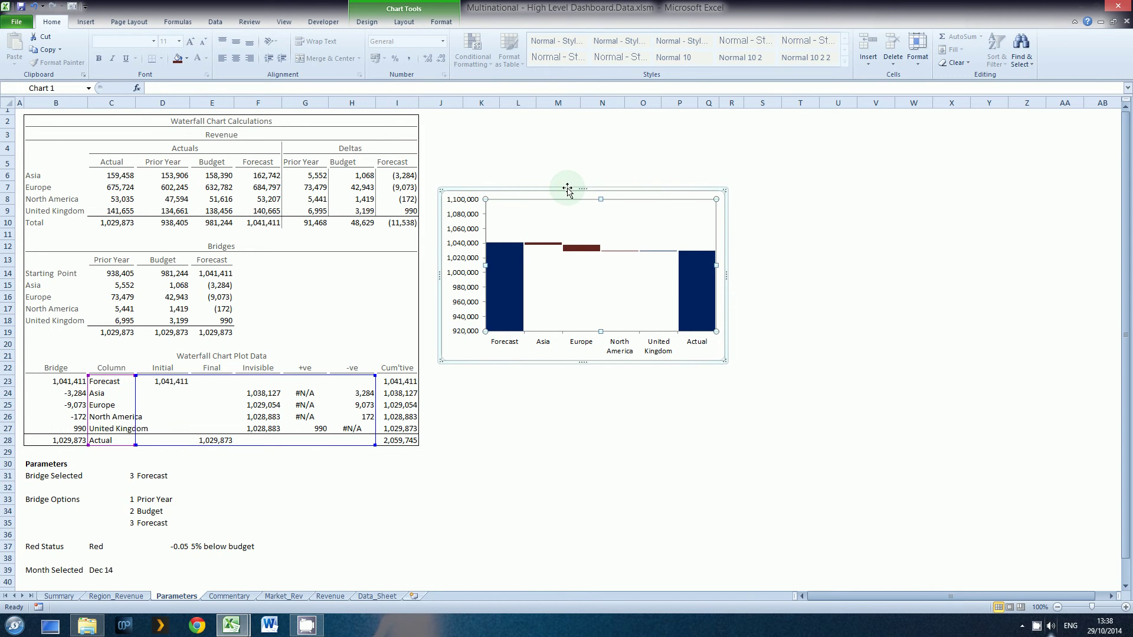
click(761, 222)
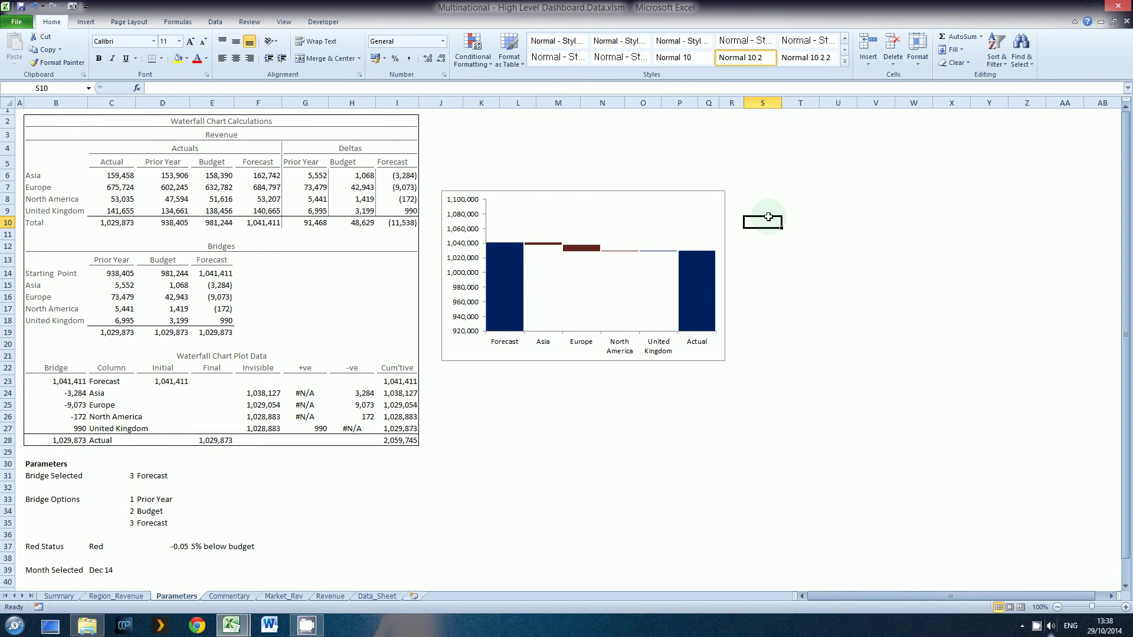
right_click(728, 216)
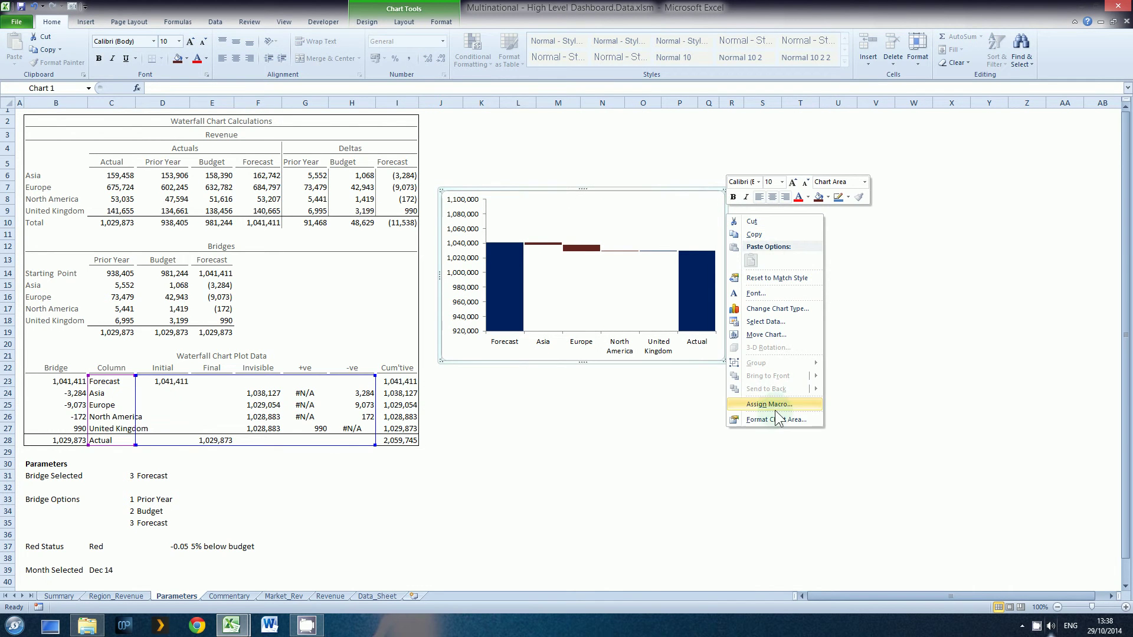
click(775, 419)
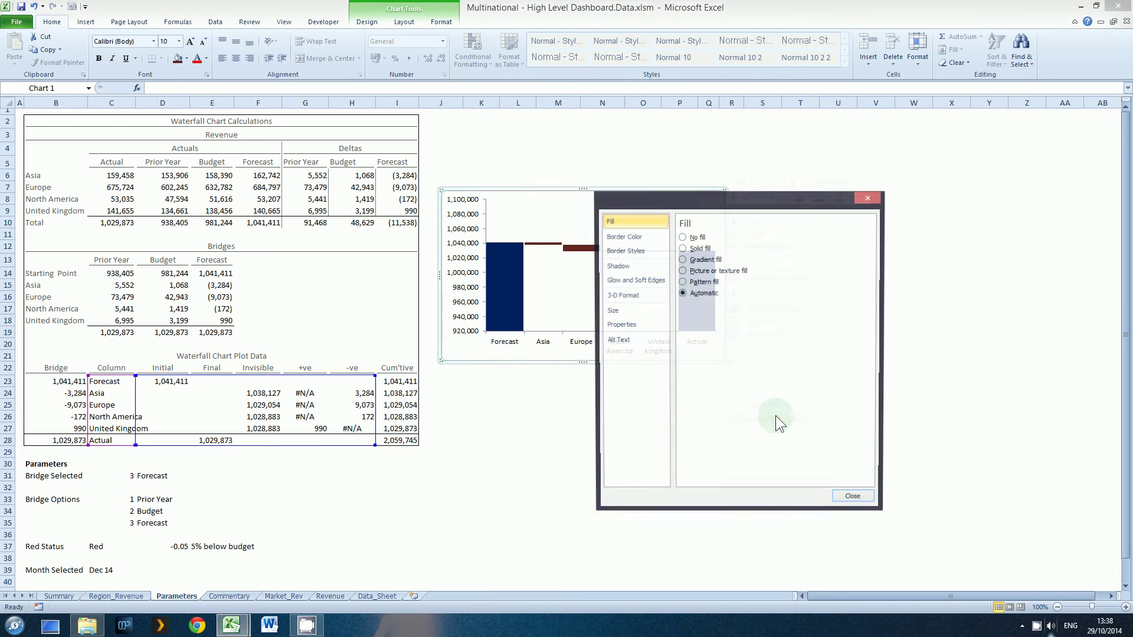
click(683, 237)
click(643, 236)
click(682, 237)
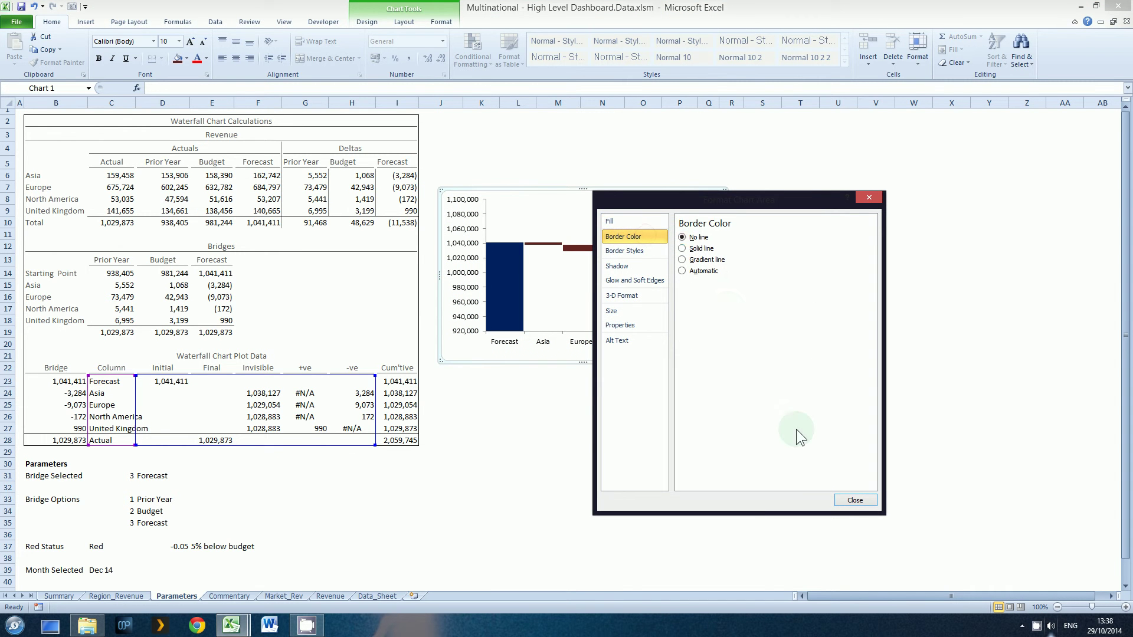
click(855, 500)
click(602, 428)
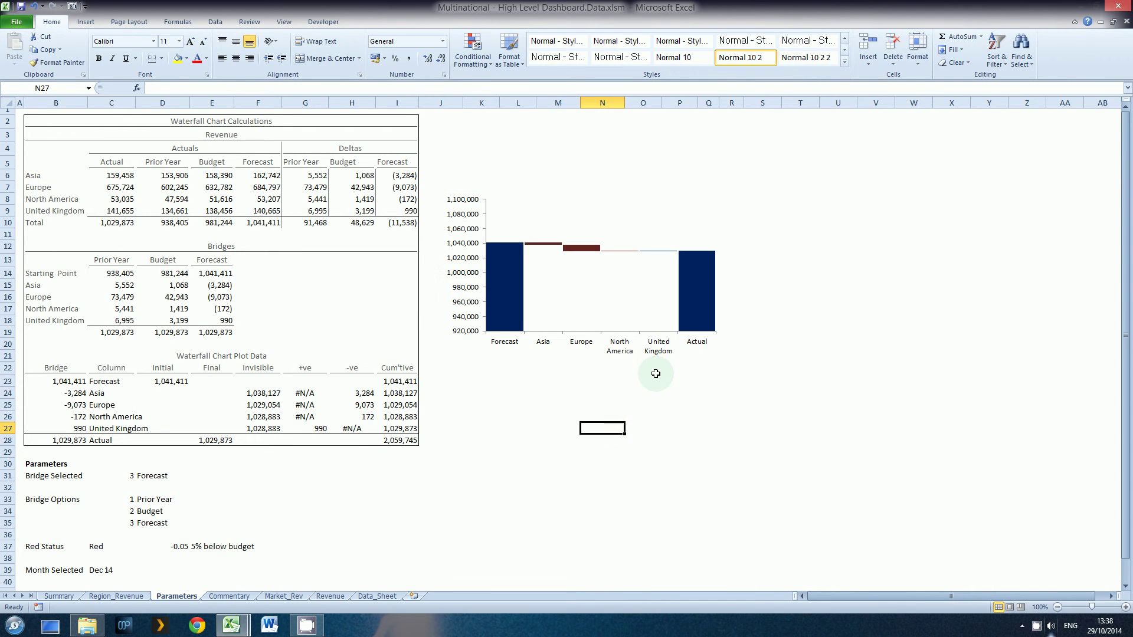
Step: Cut the waterfall chart from the Parameters sheet and paste it onto the Summary sheet
click(495, 210)
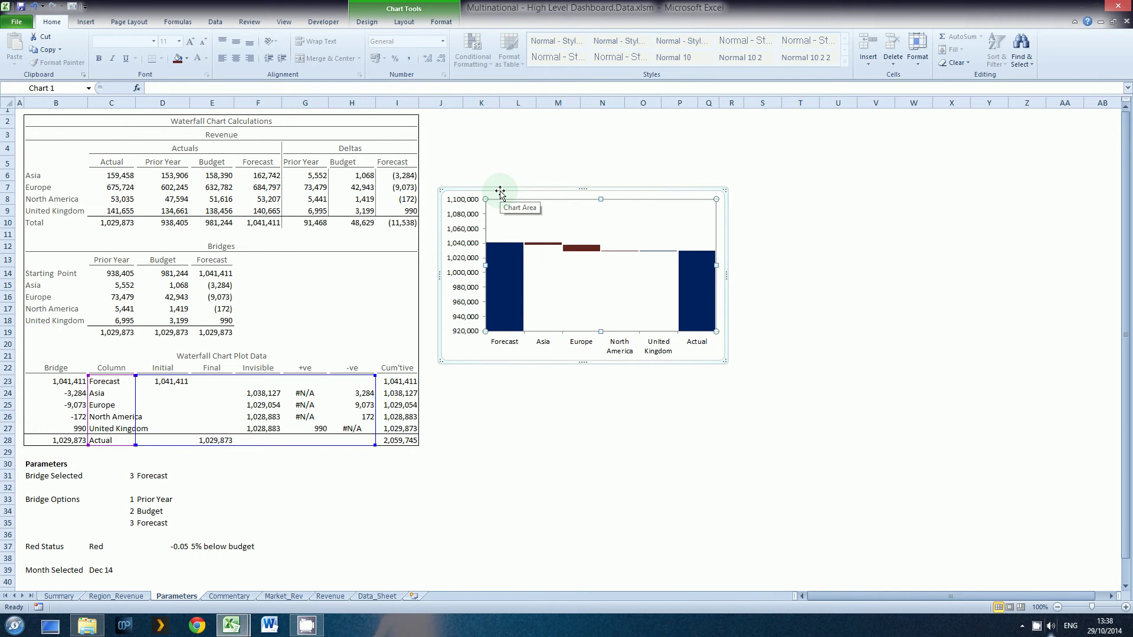
key(Delete)
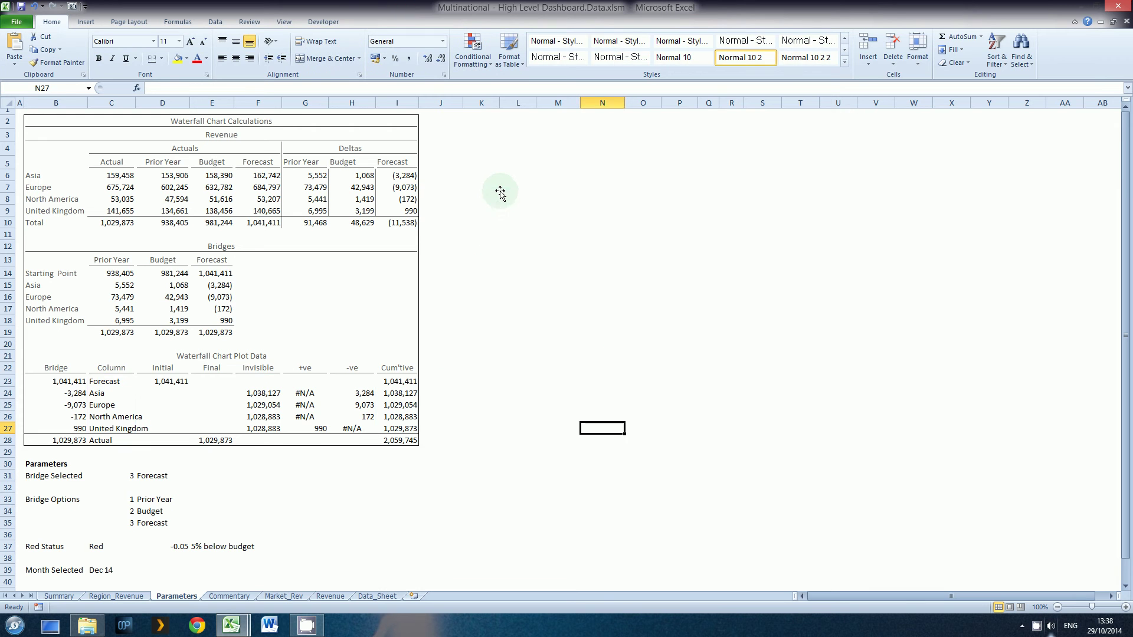
click(60, 595)
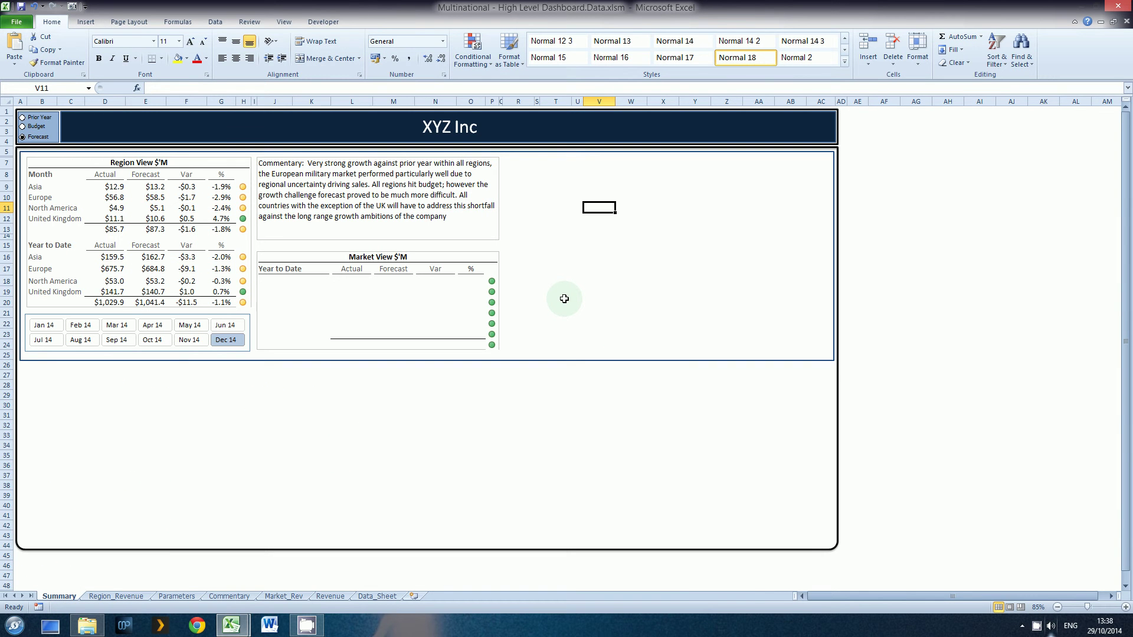
key(ctrl+v)
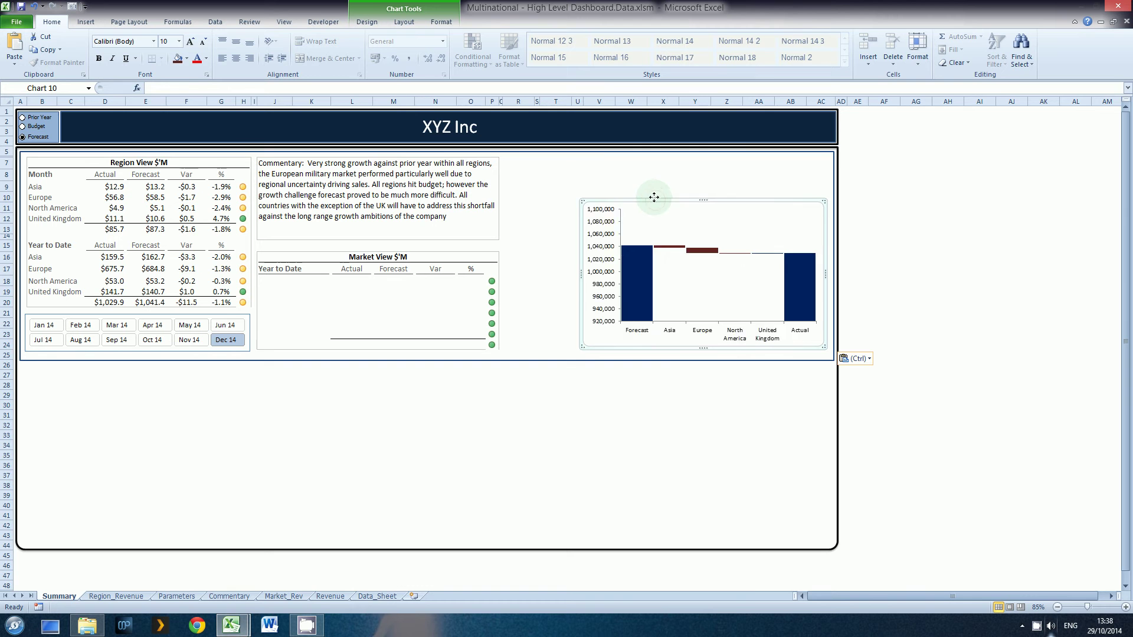
Step: Move and resize the waterfall chart to fill the empty dashboard area beside the Commentary and Market View sections, inside the frame
drag(654, 197, 571, 151)
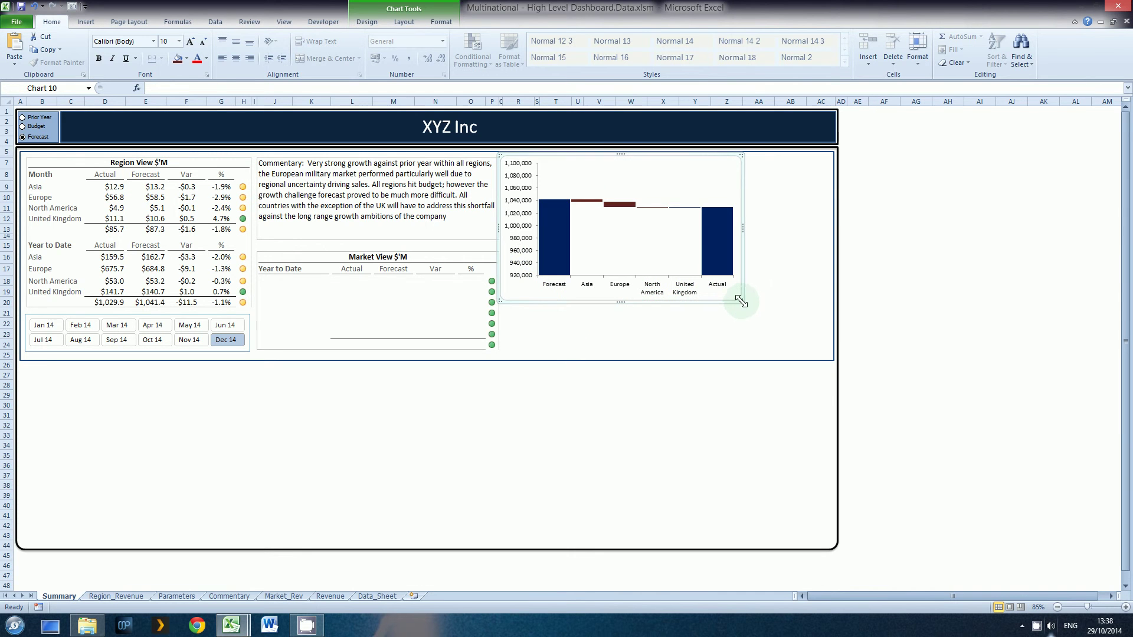
drag(742, 302, 835, 361)
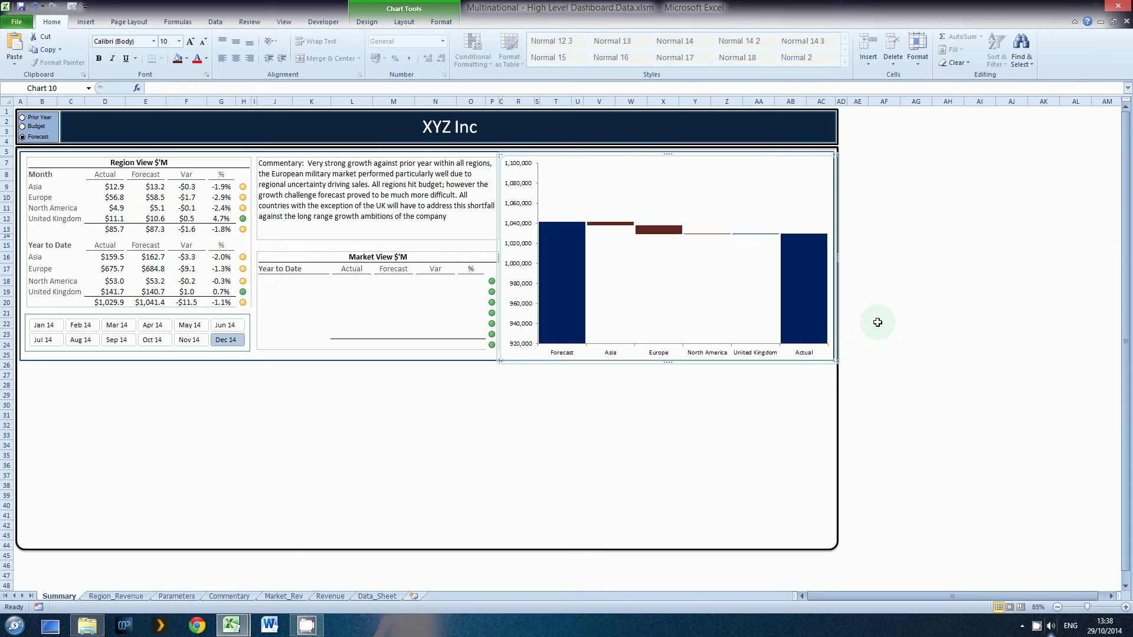
click(809, 275)
click(750, 189)
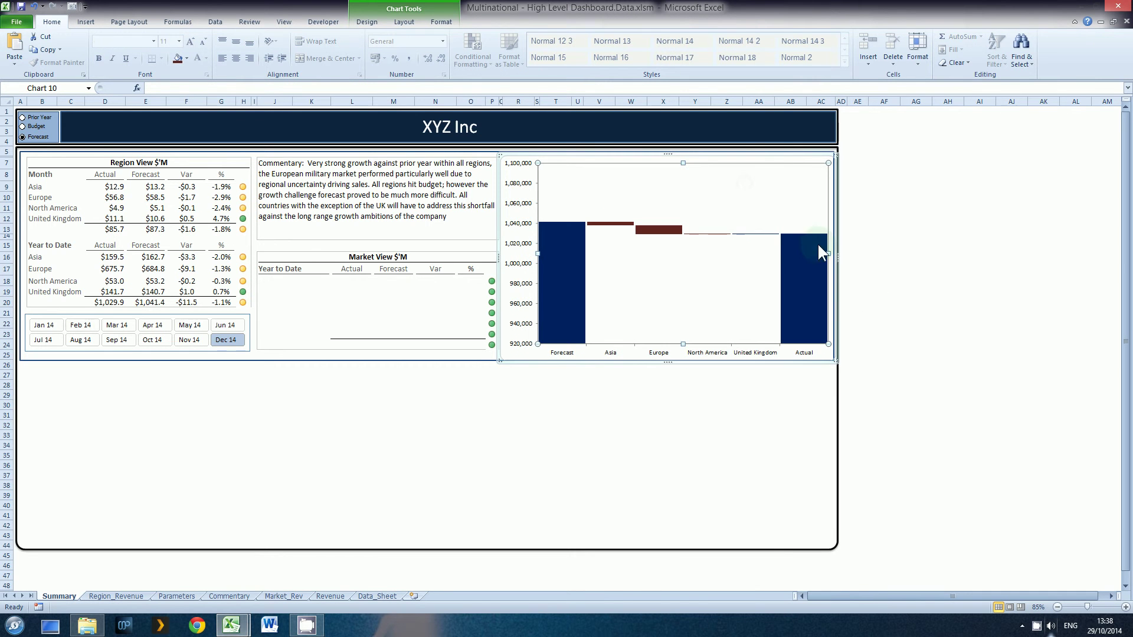
drag(834, 255, 830, 255)
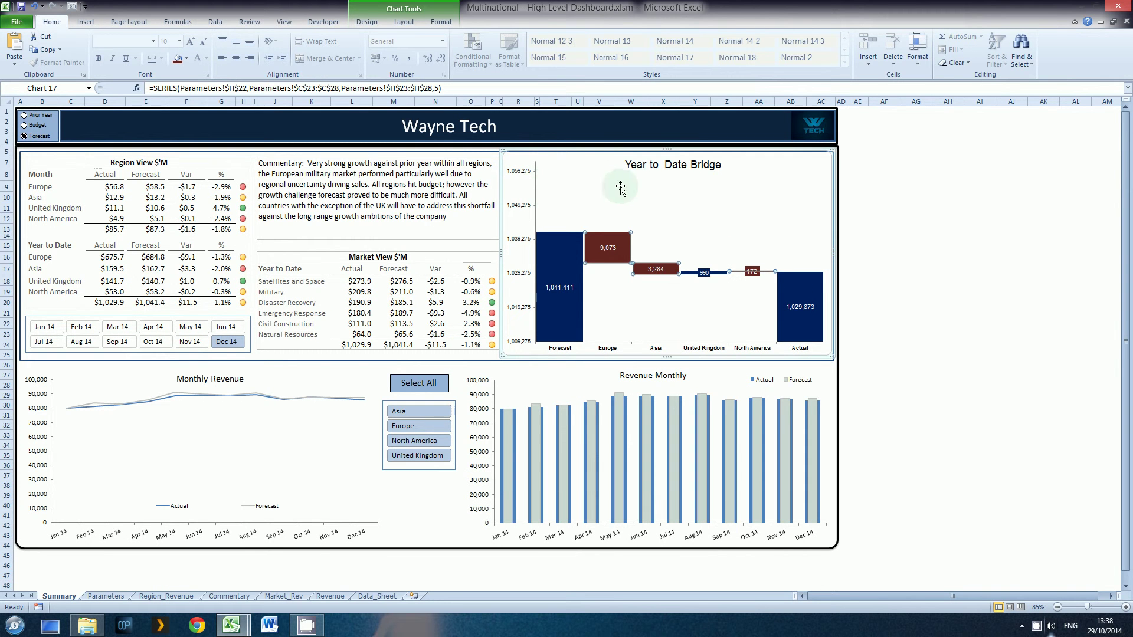
Step: Remove the extra space after "to" in the finished Wayne Tech dashboard's Year to Date Bridge title and return to the practice workbook
click(662, 164)
click(663, 164)
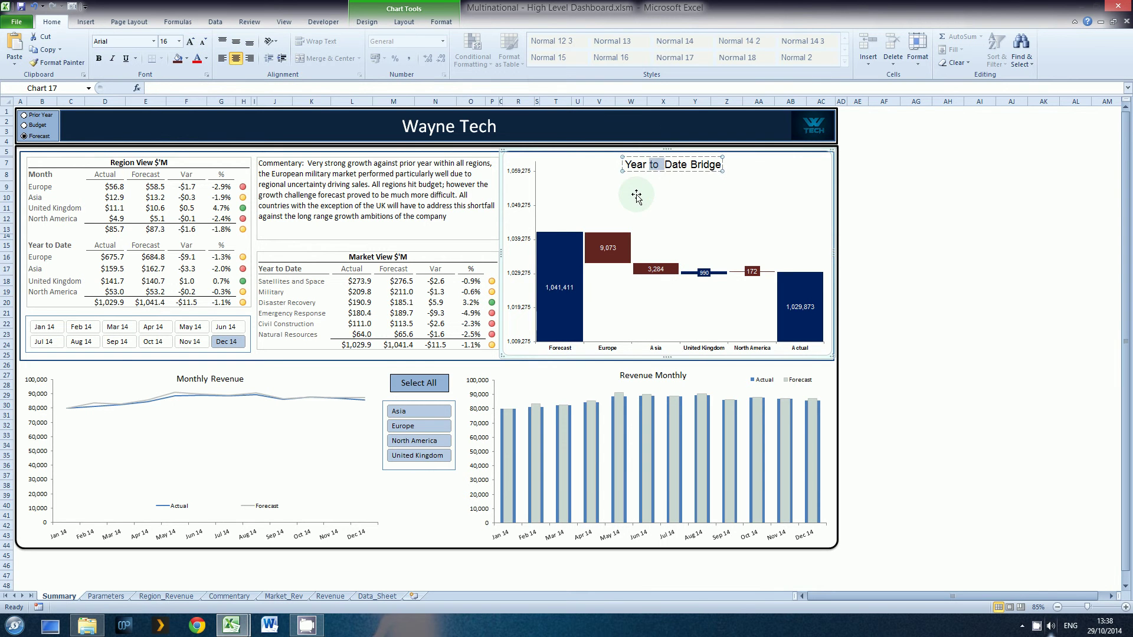
click(870, 191)
click(693, 165)
key(alt+Tab)
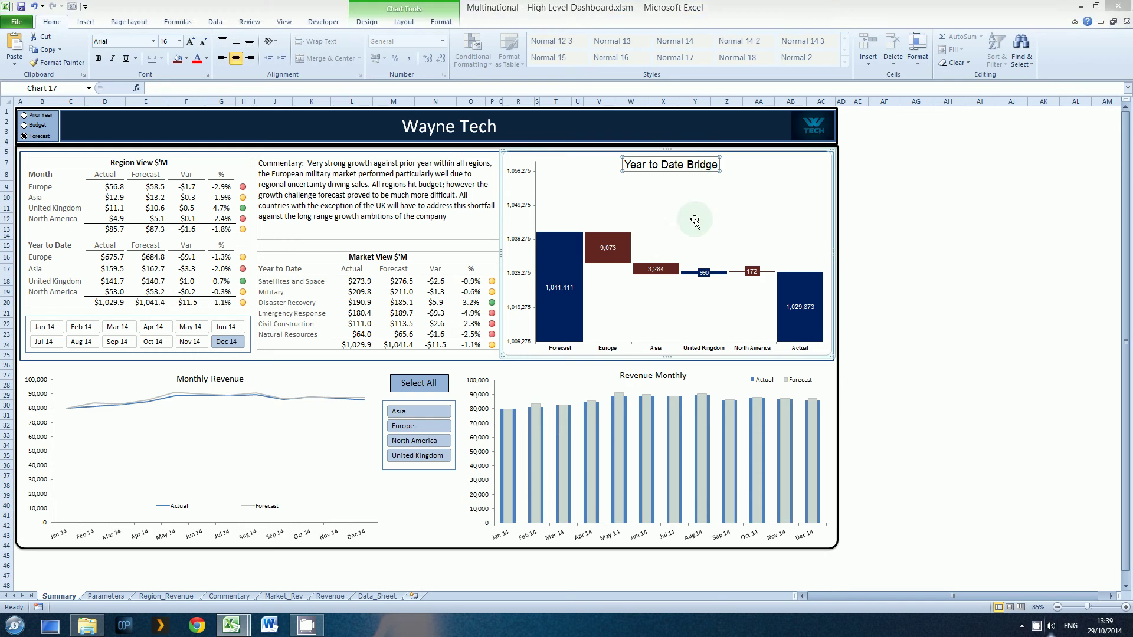
Step: Add a centered overlay title reading "Year to Date Bridge" to the waterfall chart
click(378, 21)
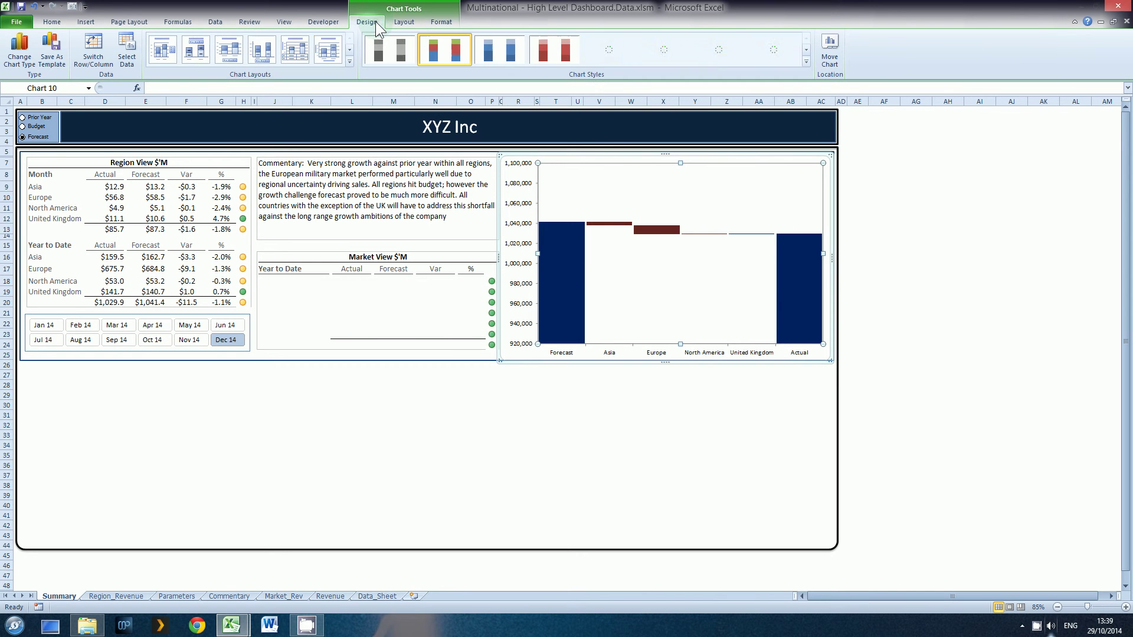
click(396, 22)
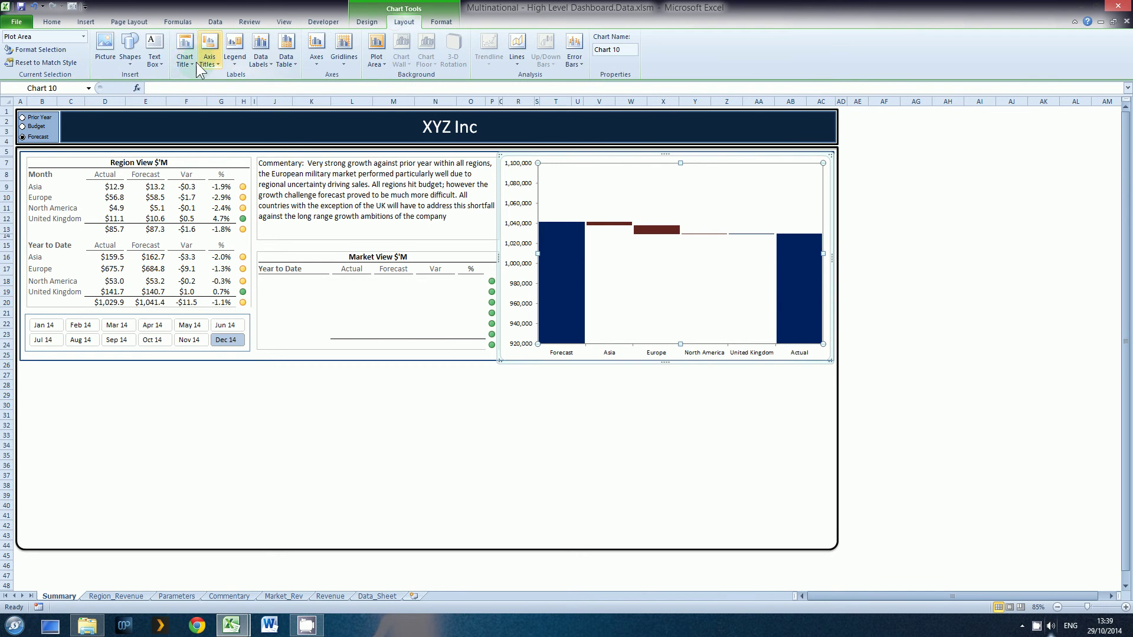
click(191, 62)
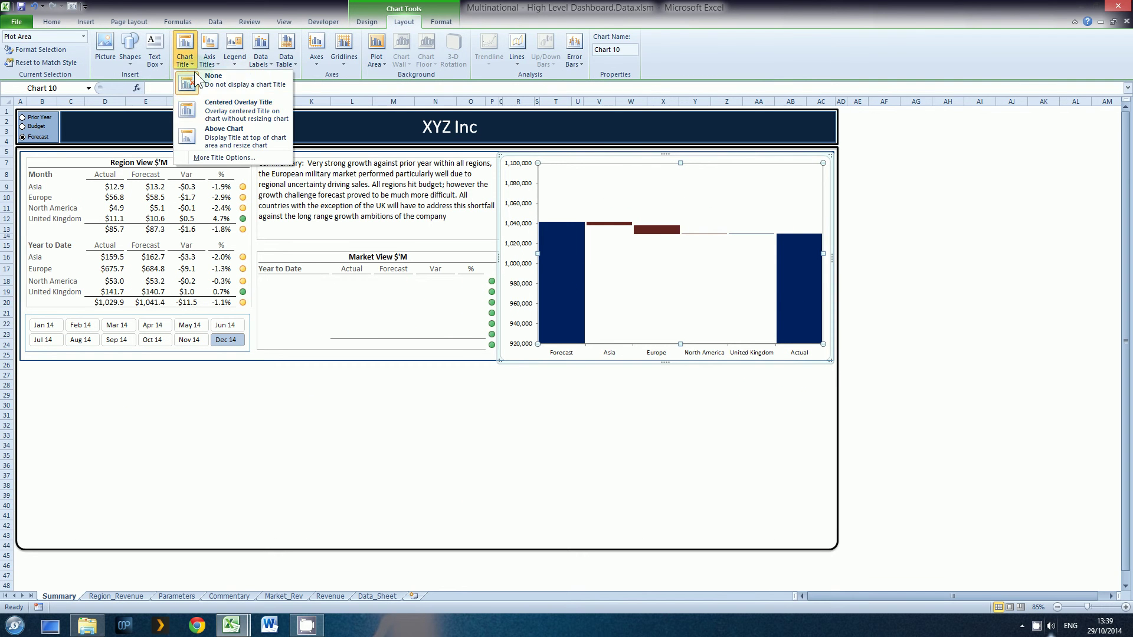
click(205, 104)
text(Y)
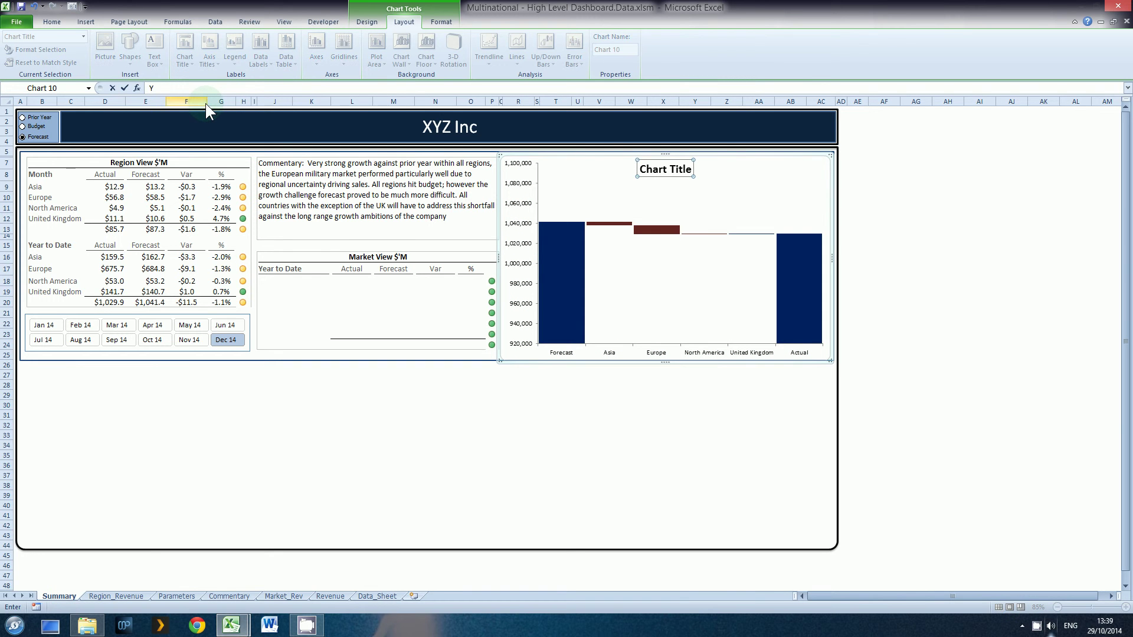
key(Return)
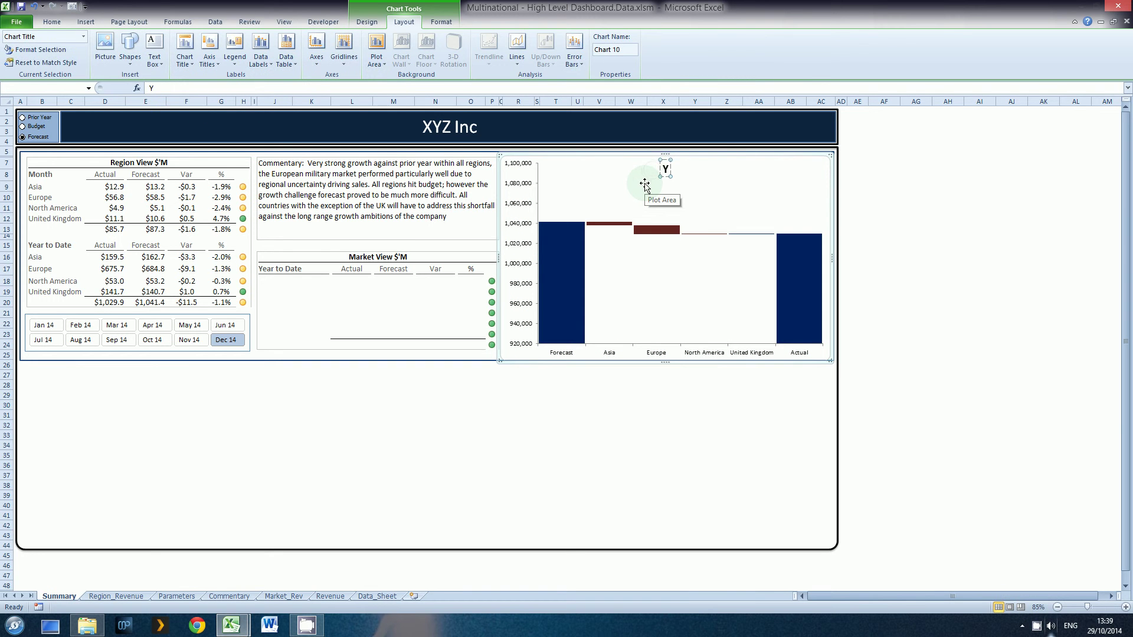
text(ear to Date Bridge)
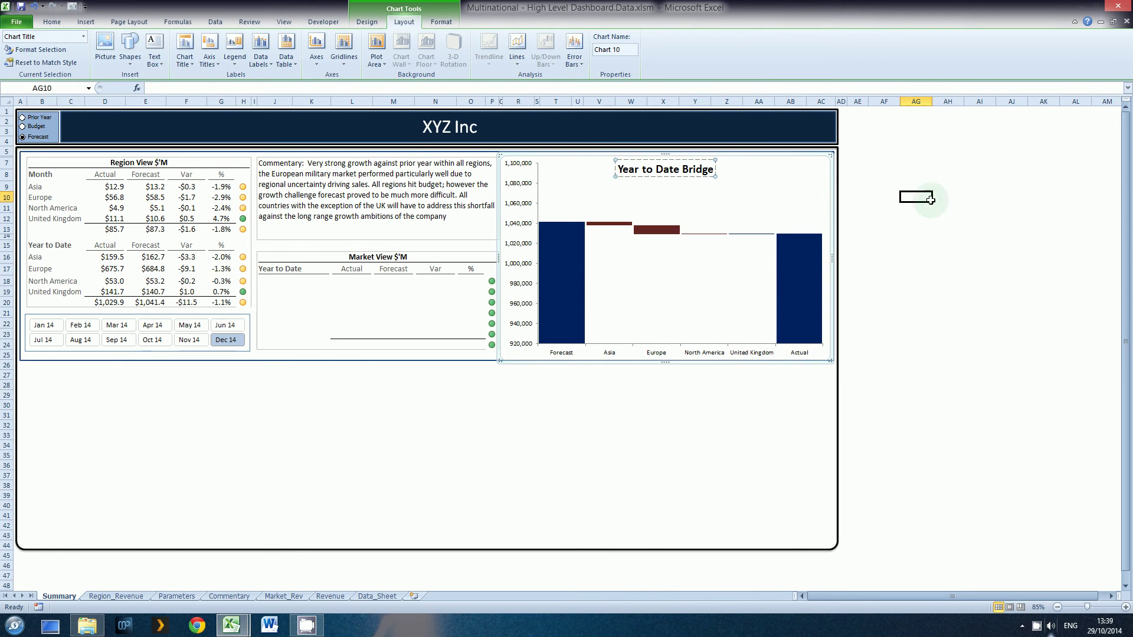
click(918, 197)
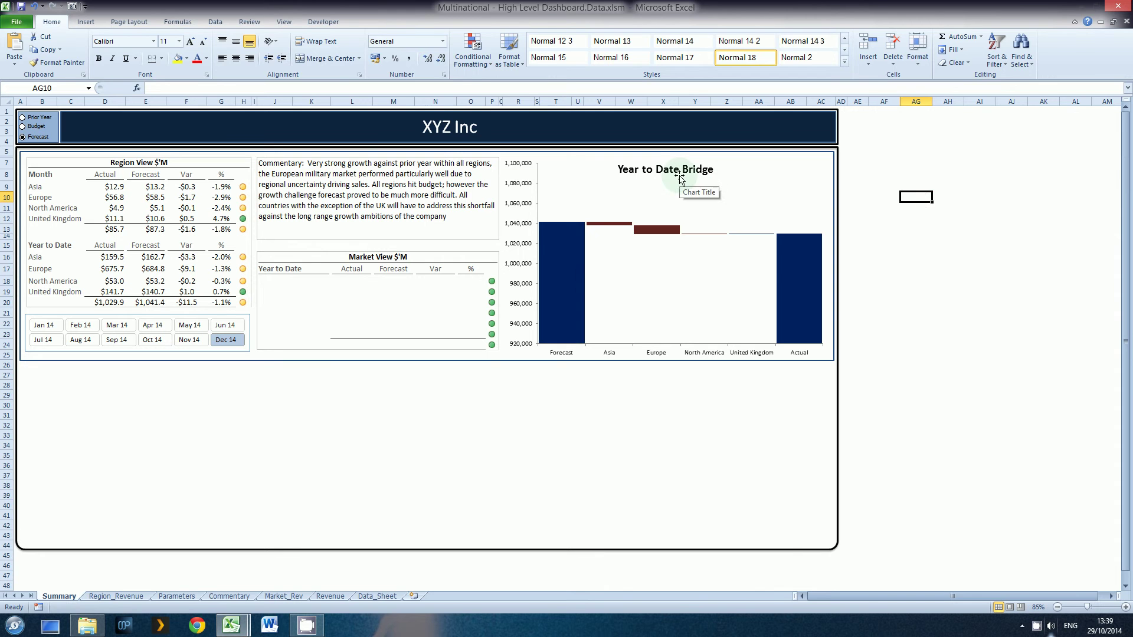
click(671, 173)
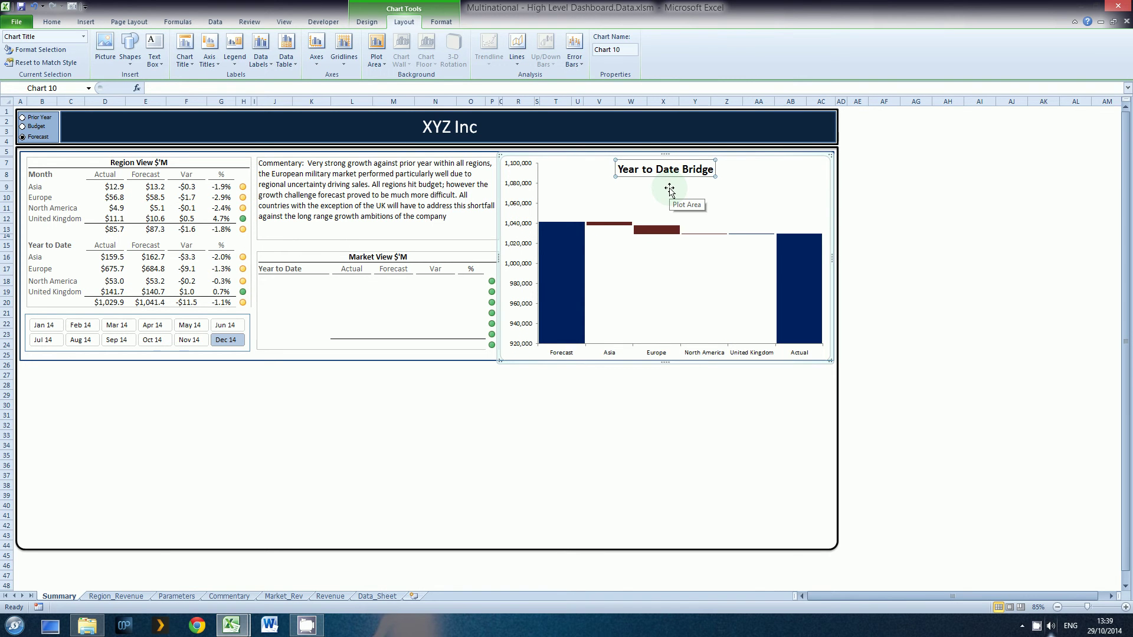
Step: Add data labels to the starting Forecast column, the final Actual column and the negative movement series
click(555, 264)
right_click(555, 265)
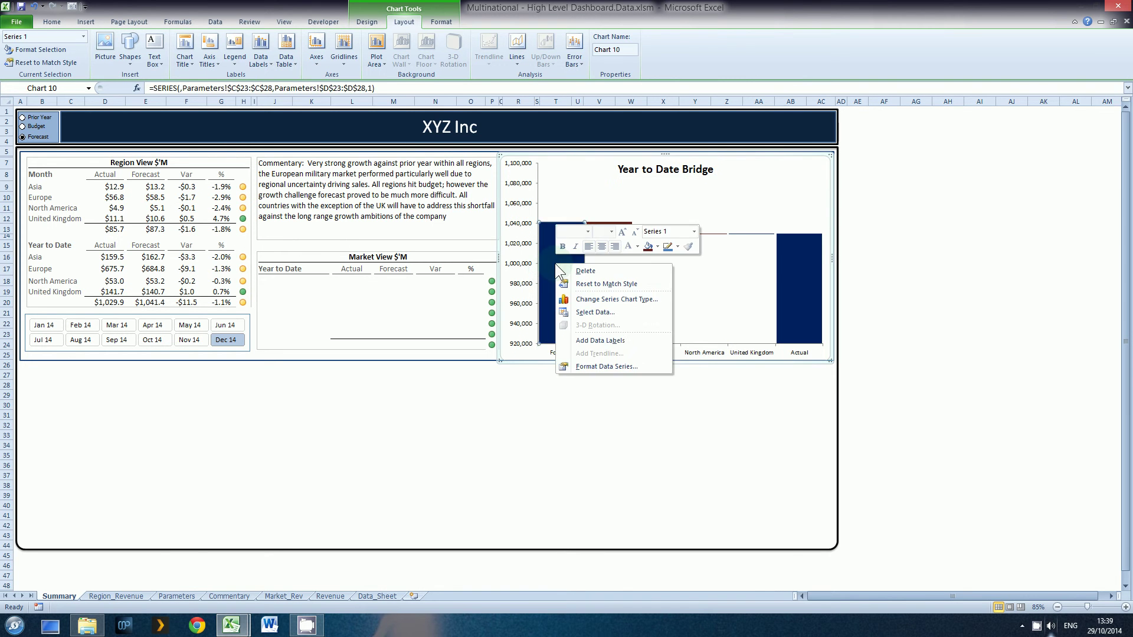
click(601, 339)
right_click(795, 288)
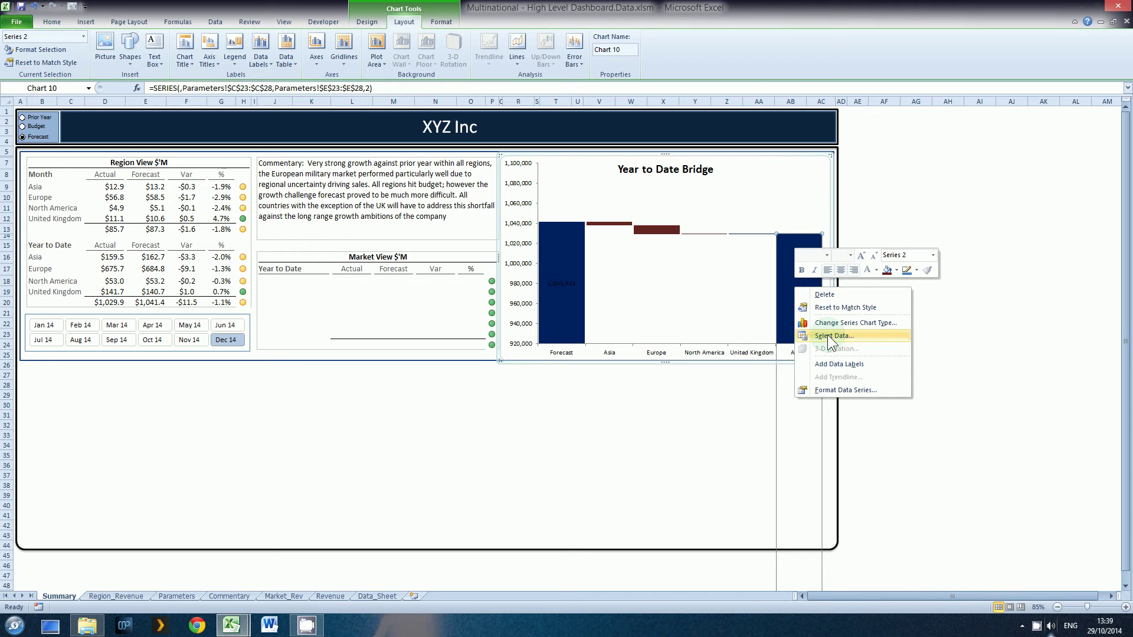
click(837, 364)
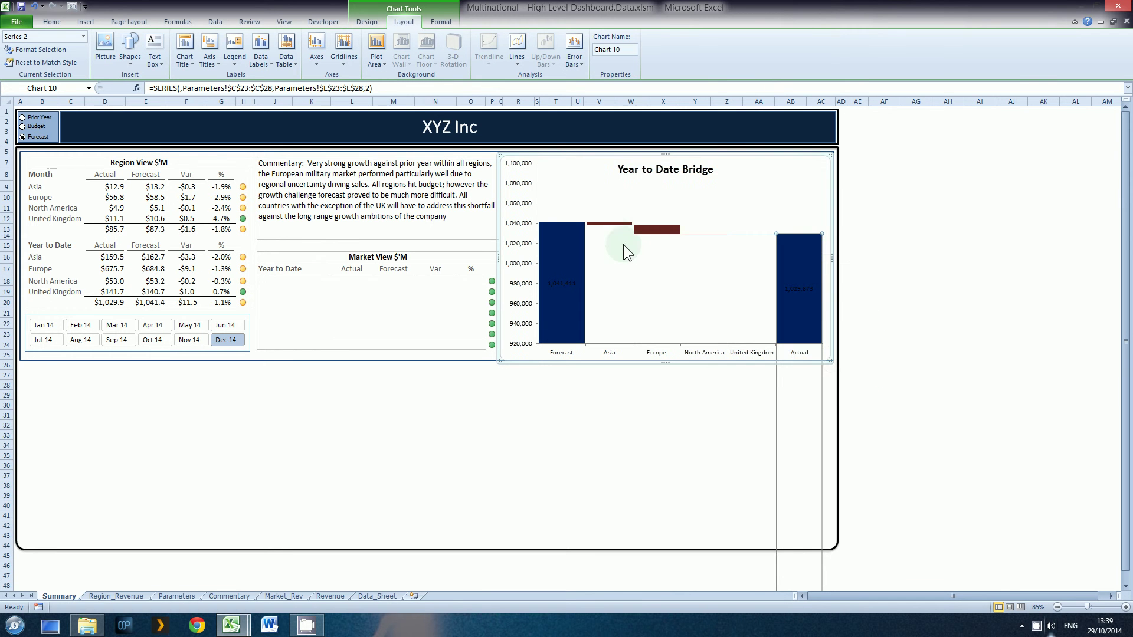
right_click(614, 224)
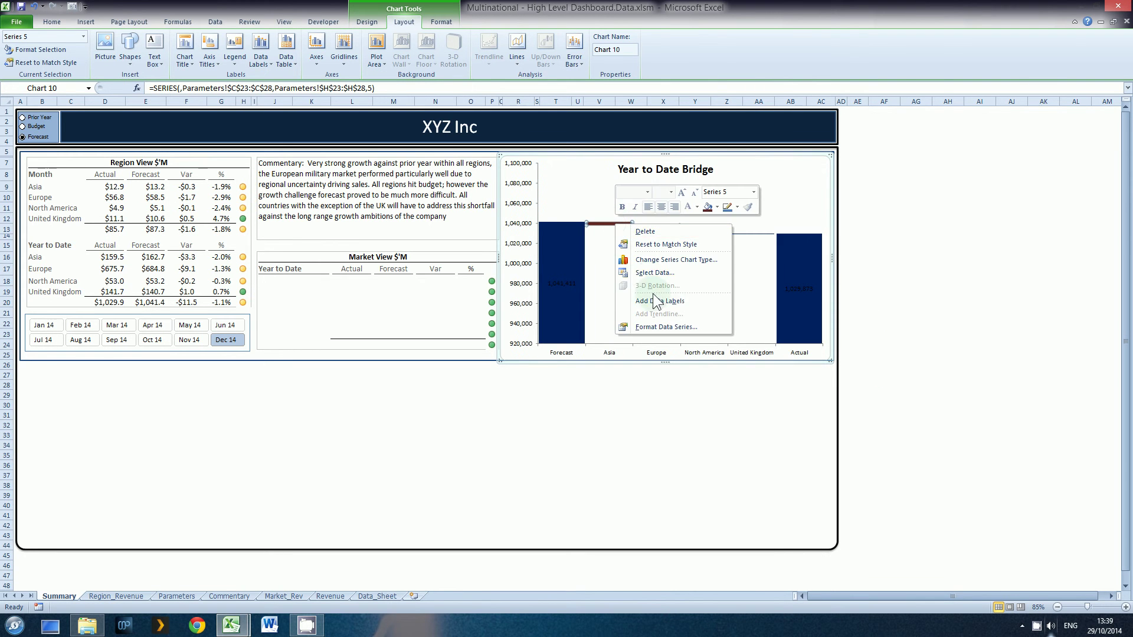
click(656, 303)
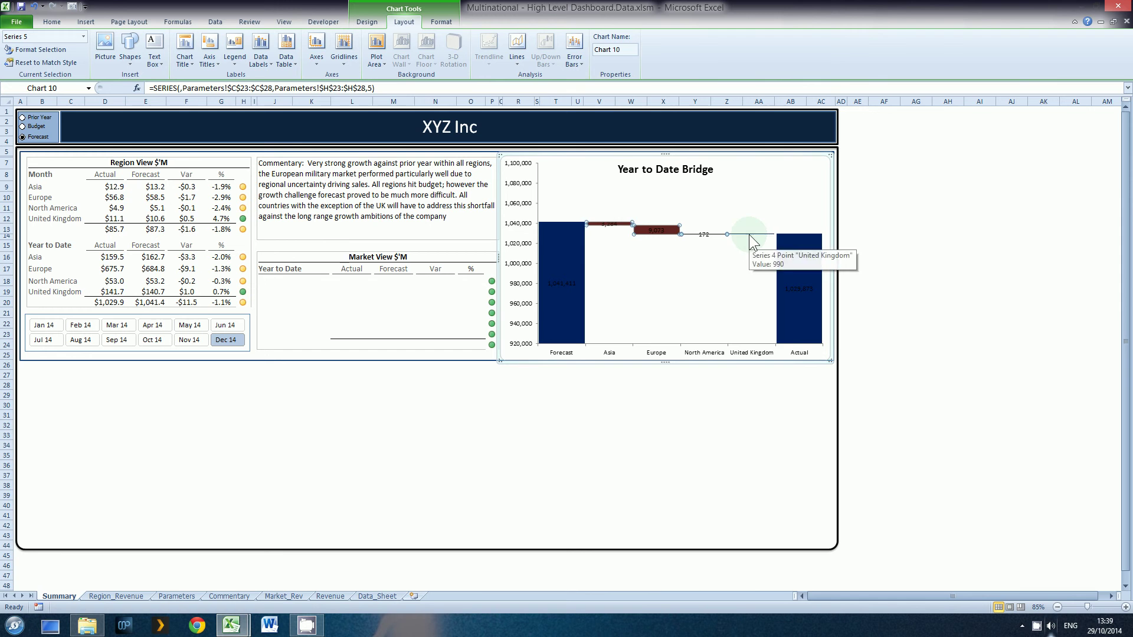
Step: Add data labels to the positive movement series and give the starting Forecast column's label white text on a dark blue fill
right_click(749, 234)
click(775, 312)
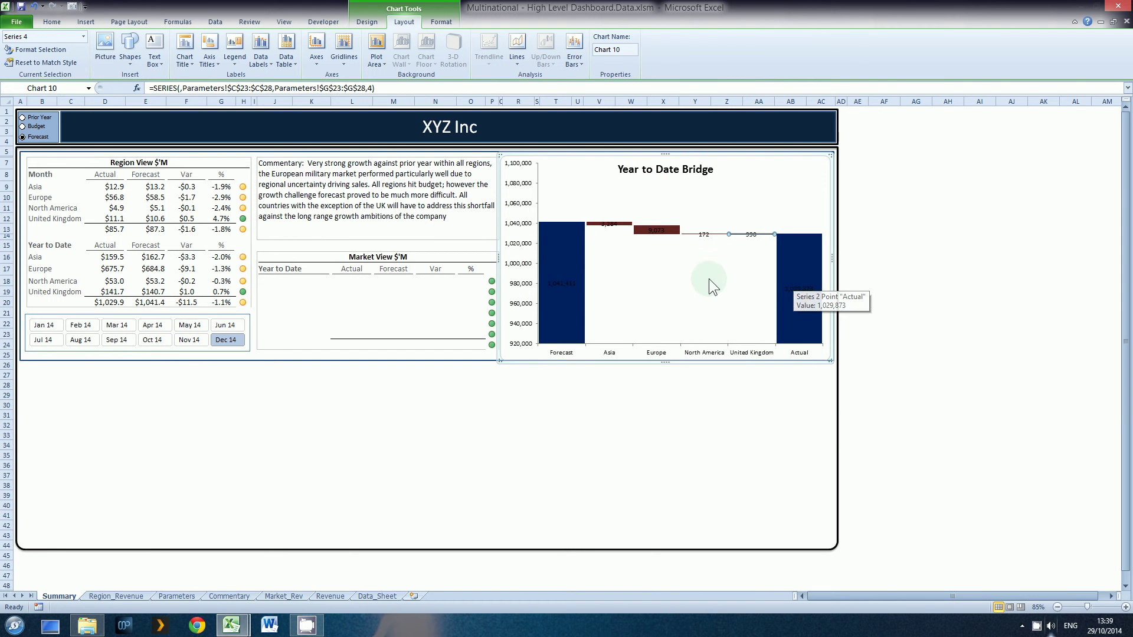
right_click(564, 284)
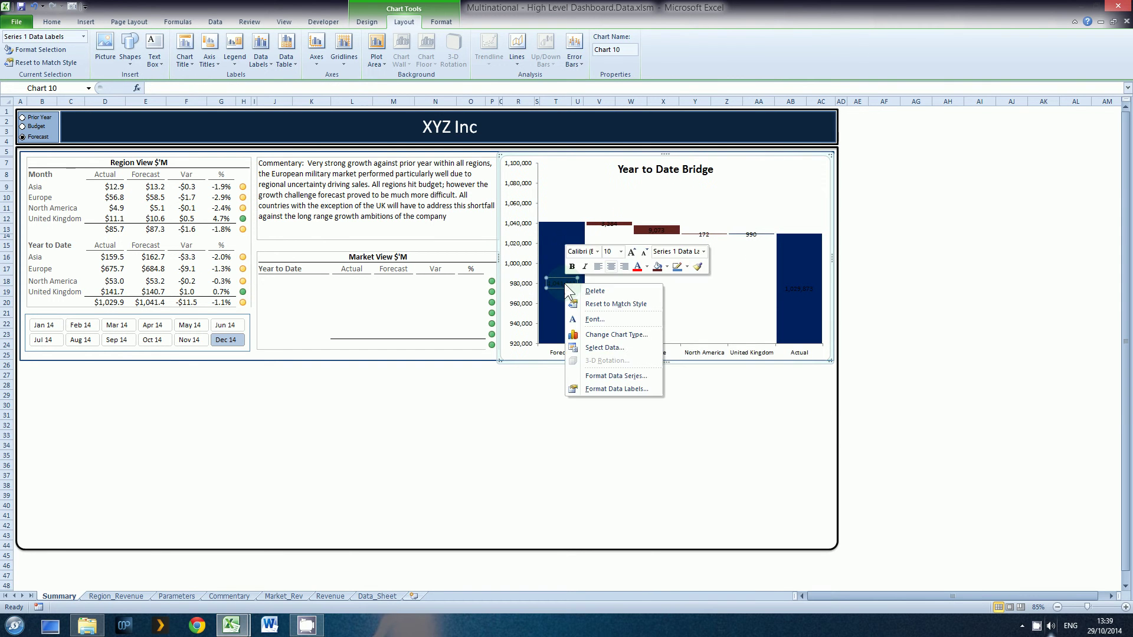
click(647, 266)
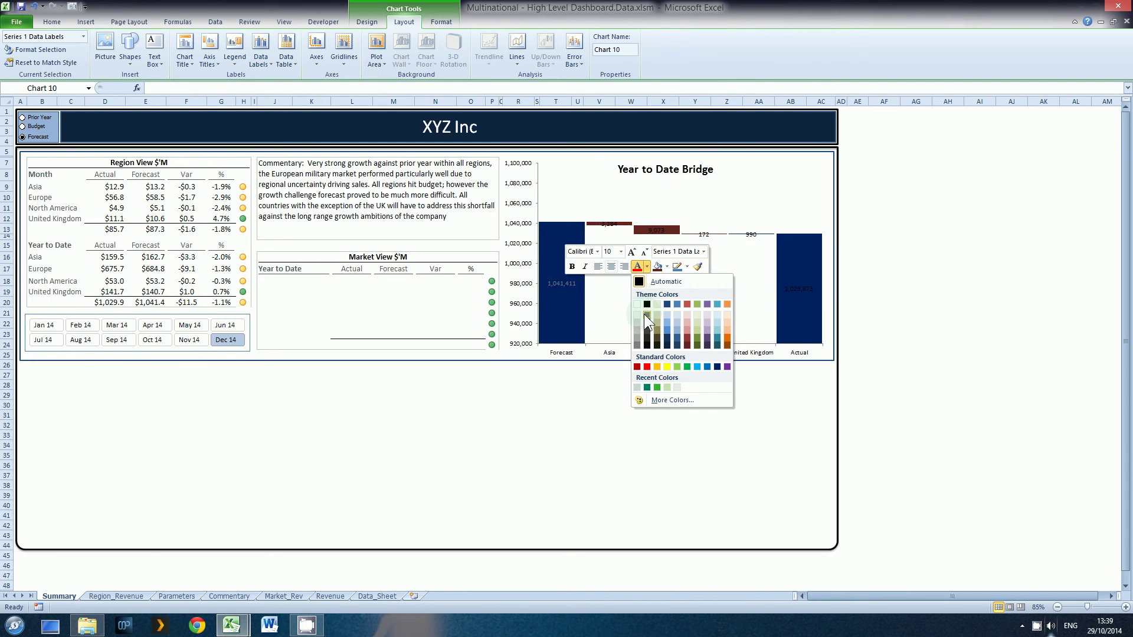
click(639, 302)
click(667, 267)
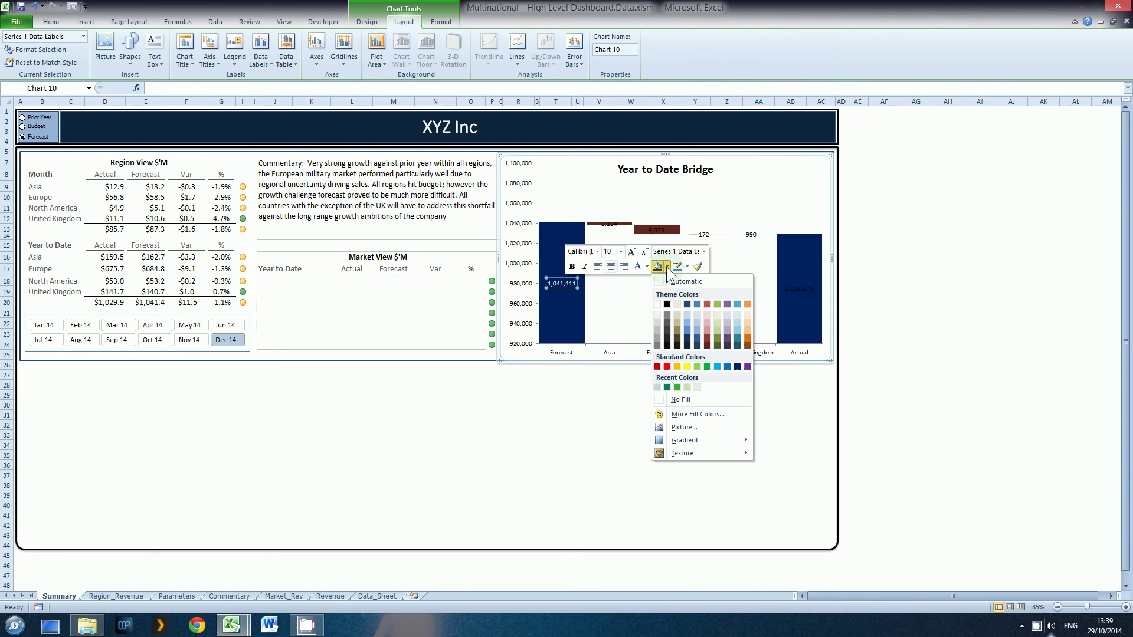
click(737, 366)
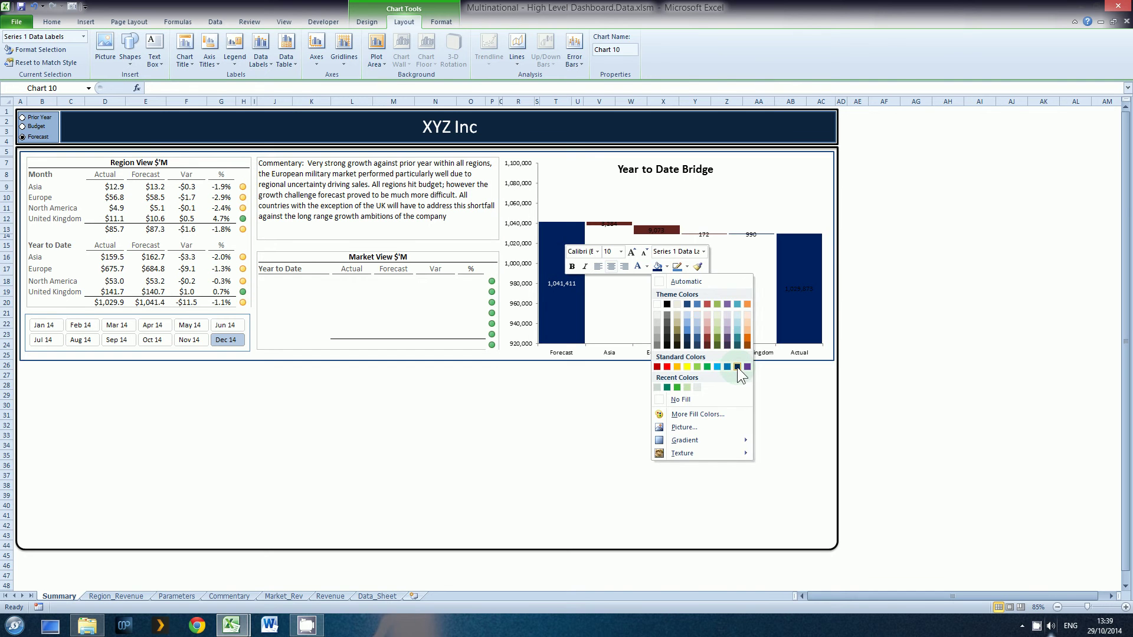
click(767, 320)
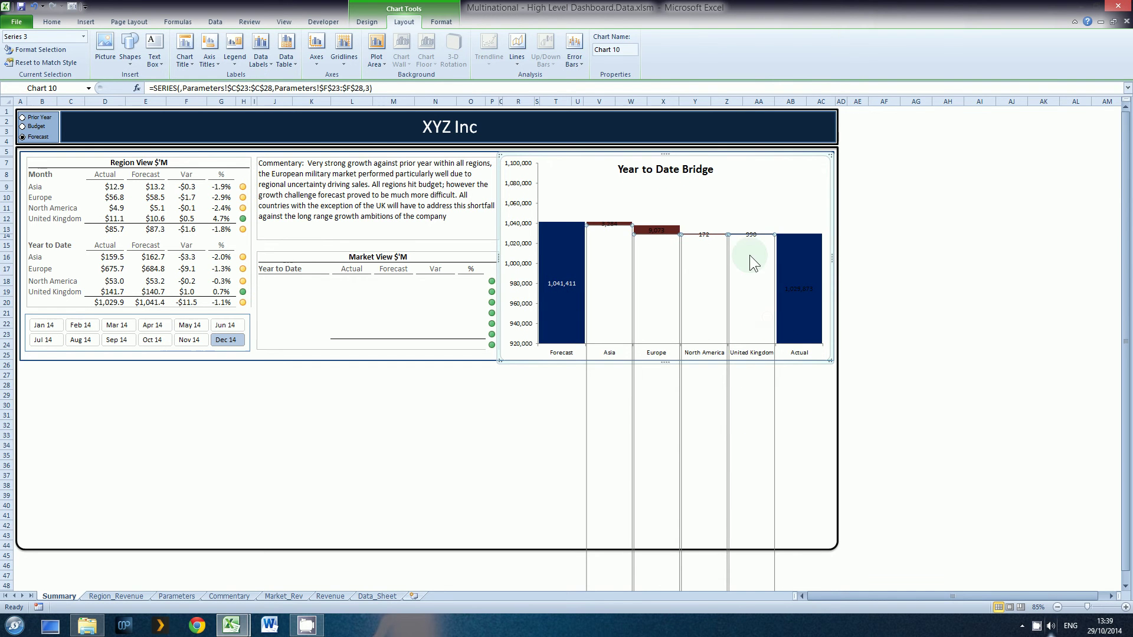
Step: Format the positive movement labels with a dark blue fill and white text, and make the Actual column's label match
click(751, 233)
right_click(753, 235)
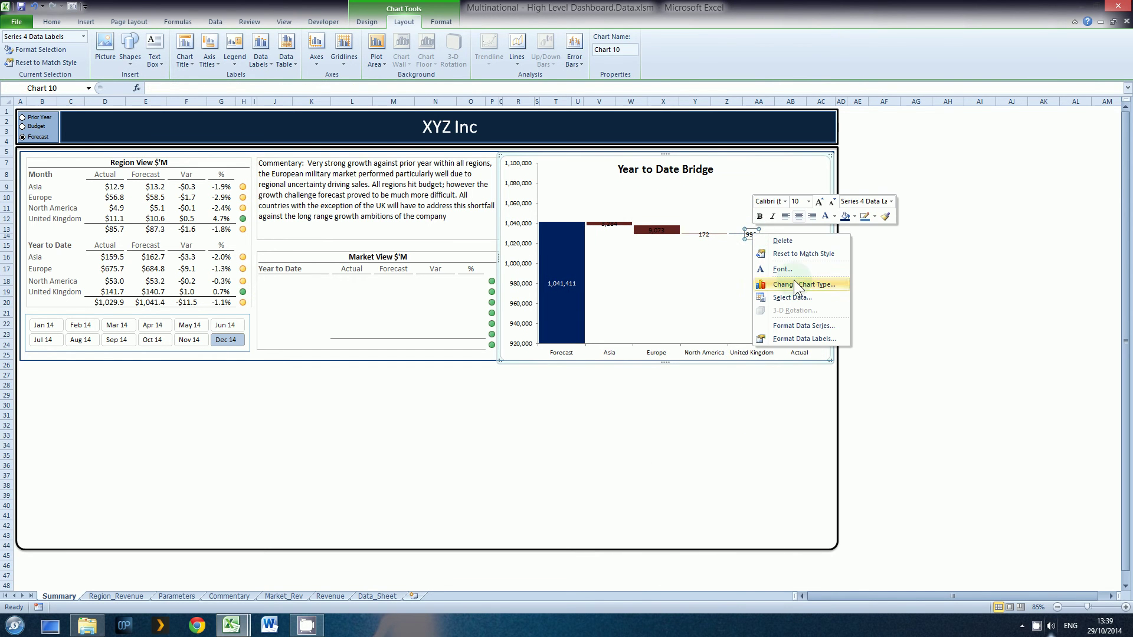
click(843, 216)
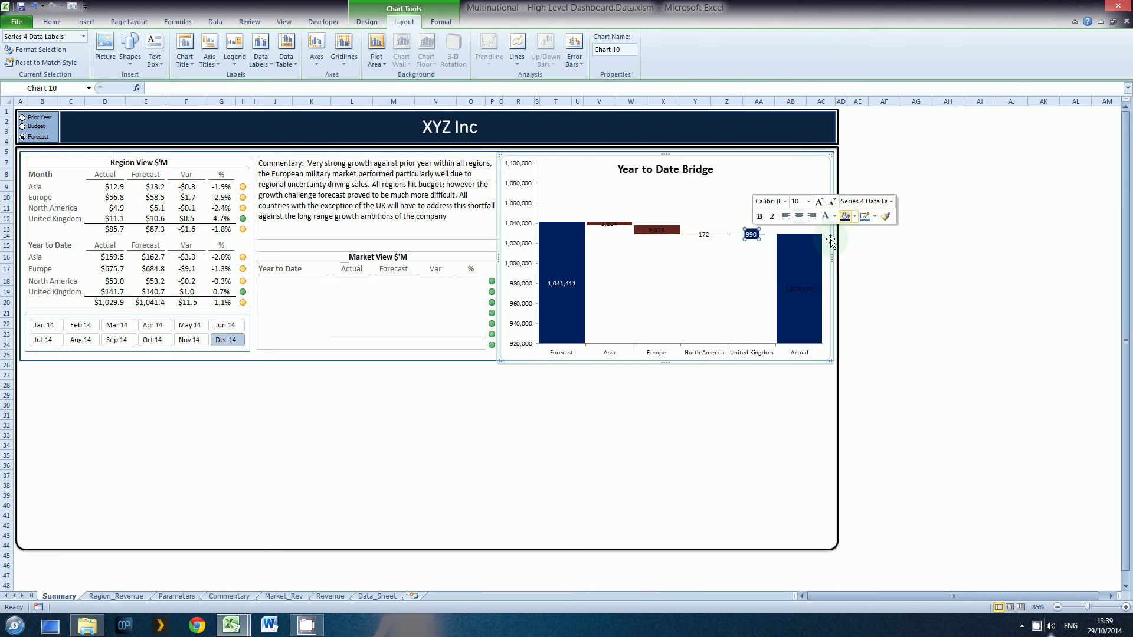
click(802, 286)
right_click(801, 287)
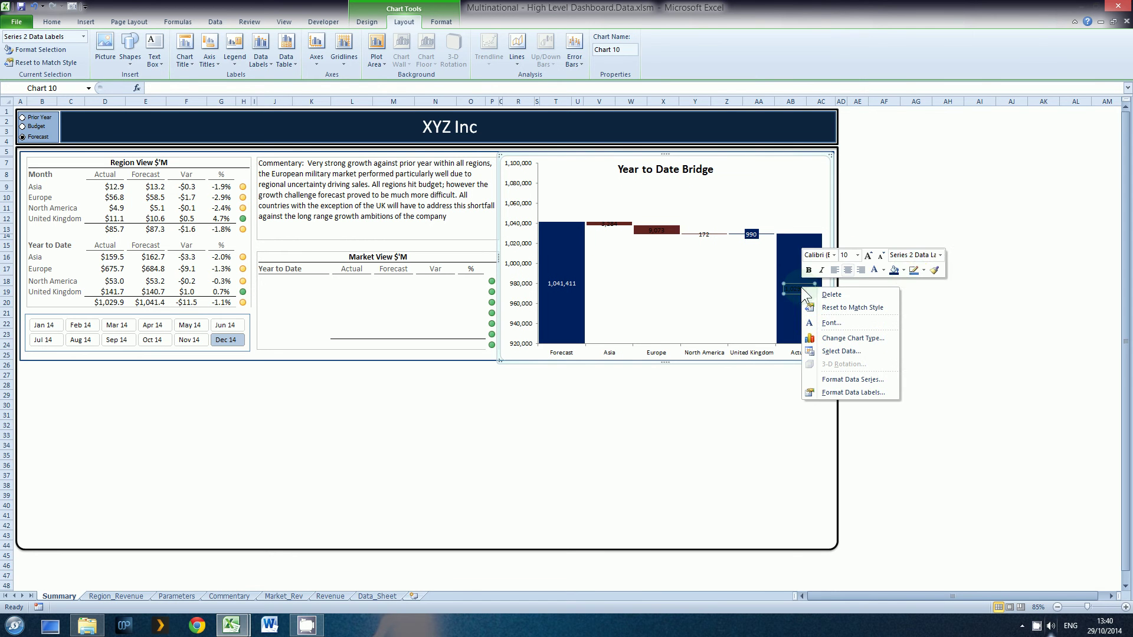
click(891, 271)
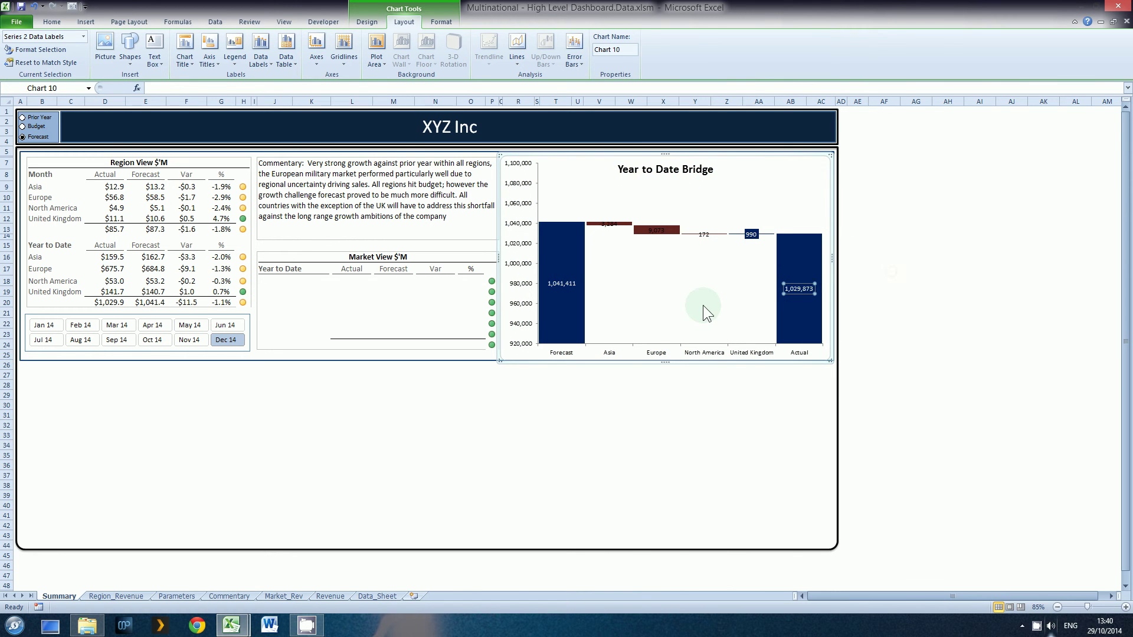
click(677, 300)
click(770, 219)
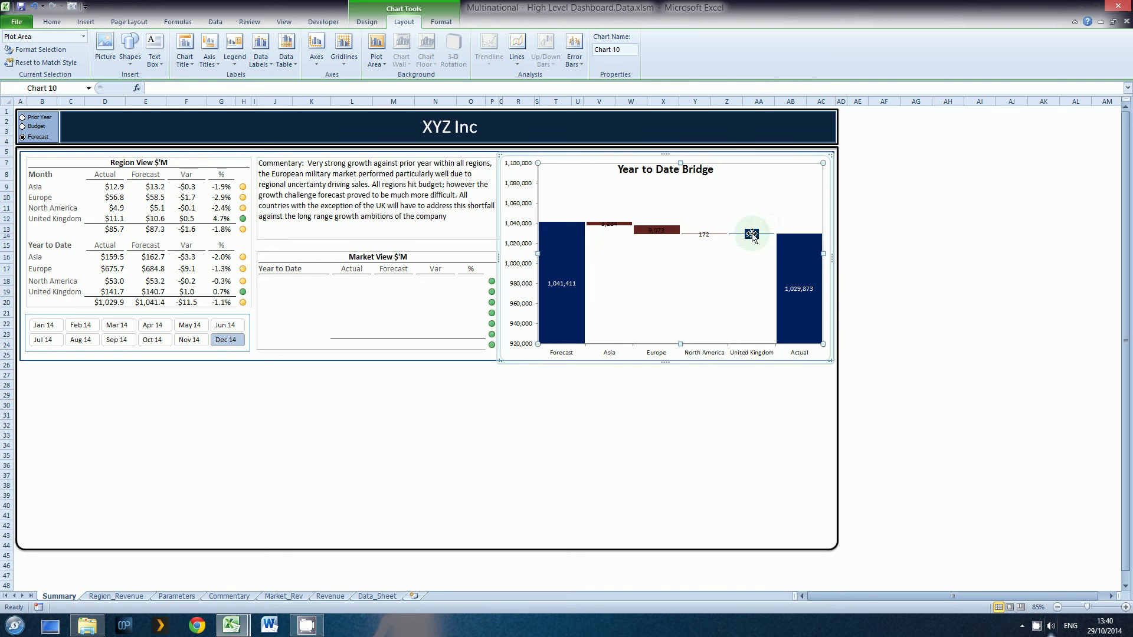
Step: Format the negative movement labels with white text on a dark red fill
click(612, 225)
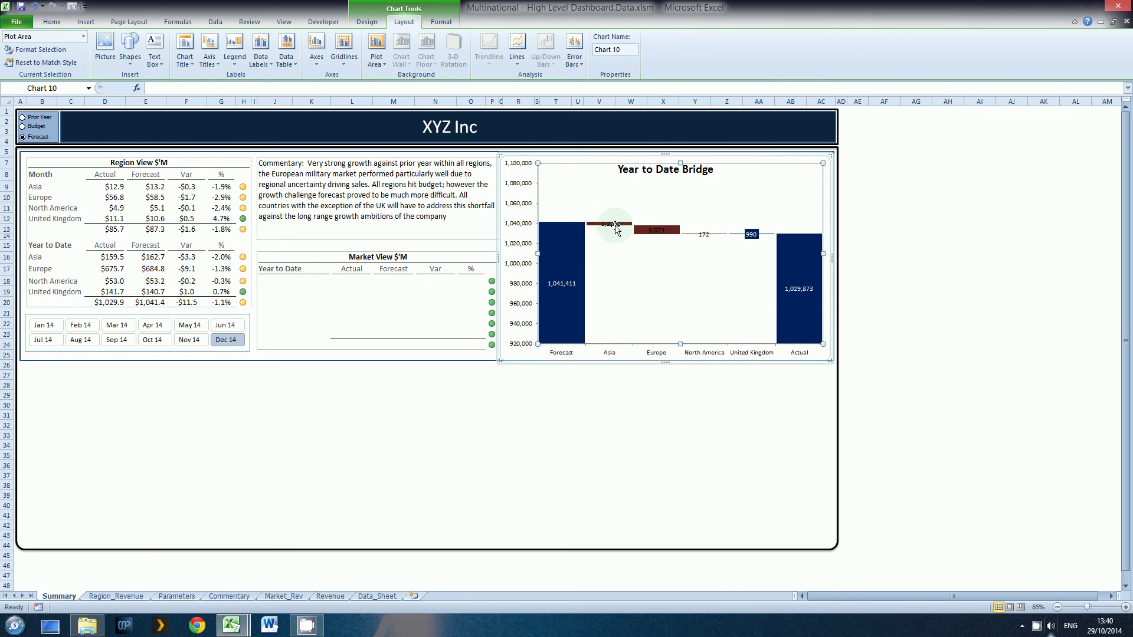
right_click(614, 227)
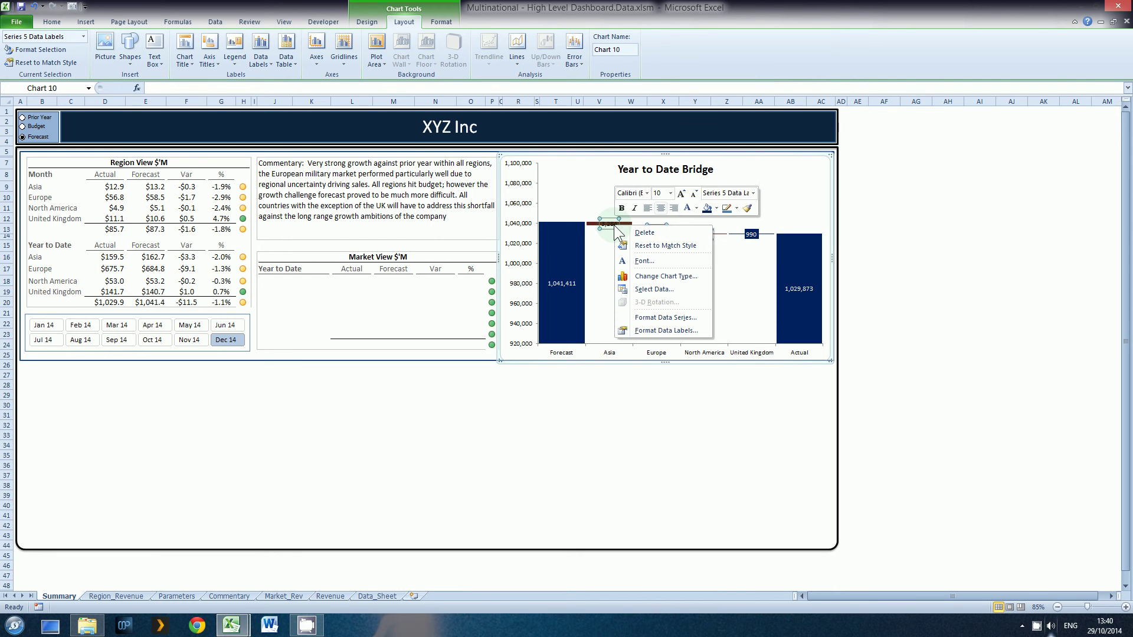
click(711, 209)
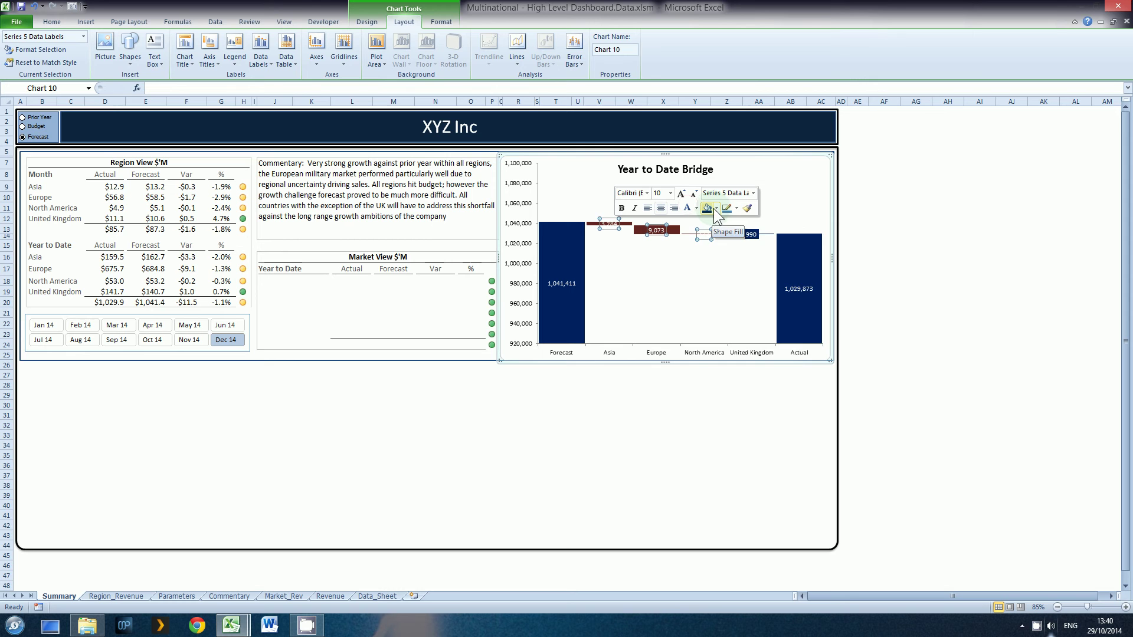
click(716, 208)
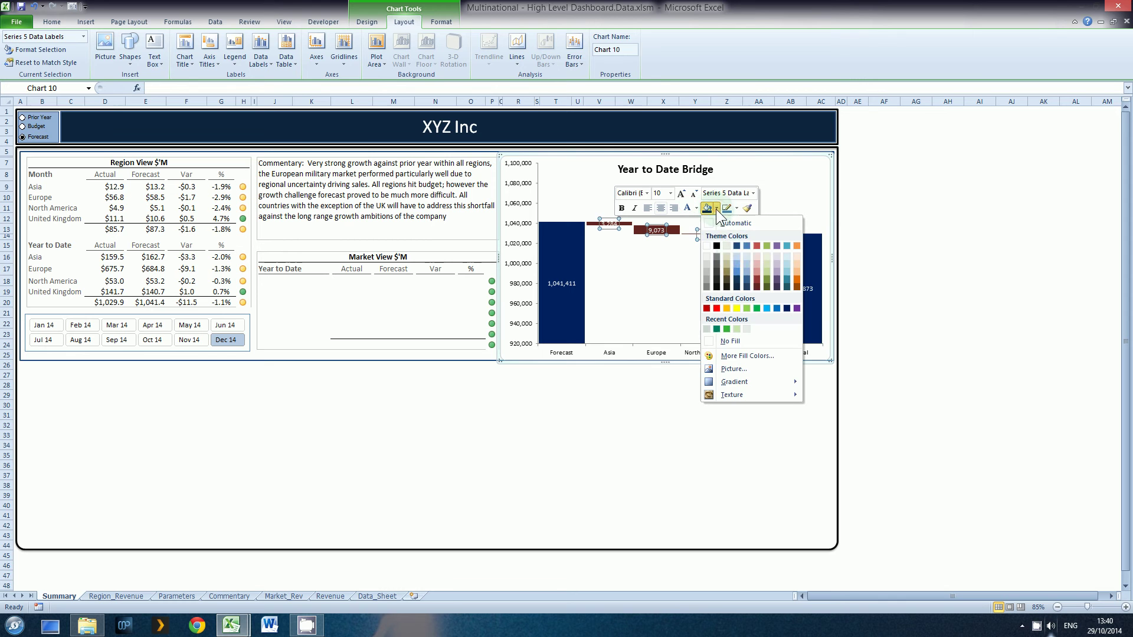
click(756, 288)
click(858, 258)
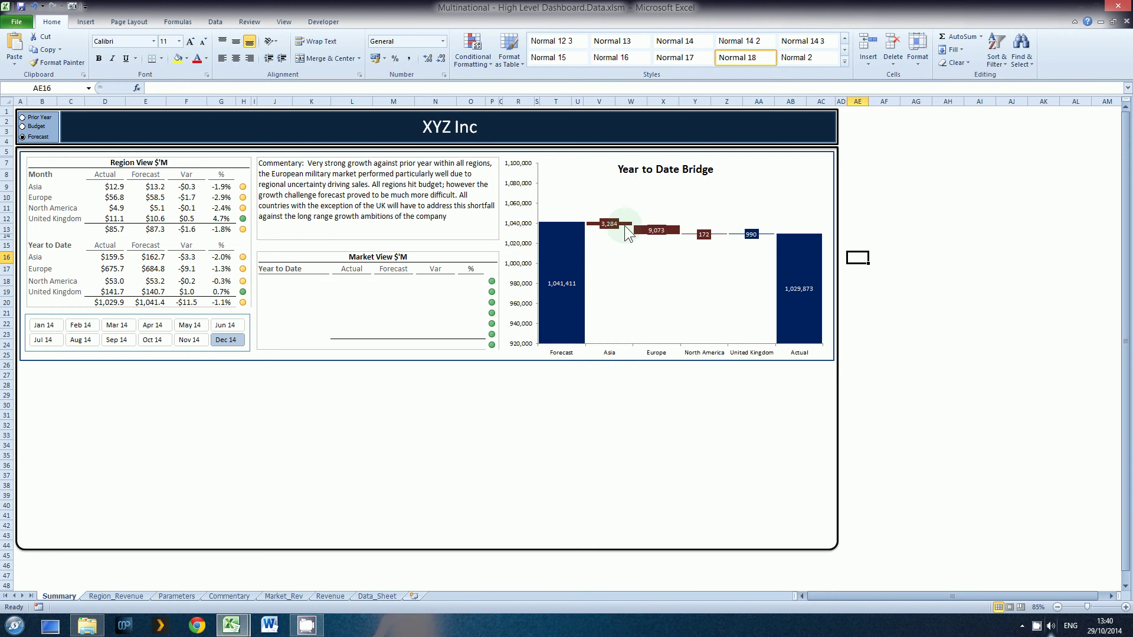
Step: Check how the bridge chart responds to the Nov 14 and Oct 14 months, ending back on Dec 14
mouse_move(650, 267)
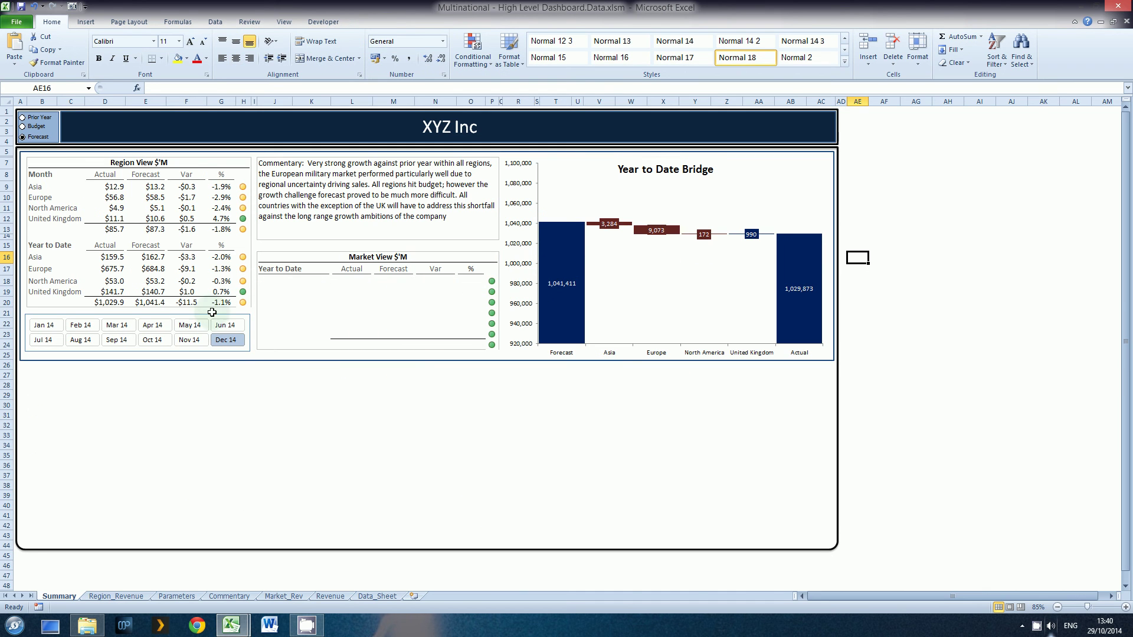
click(189, 340)
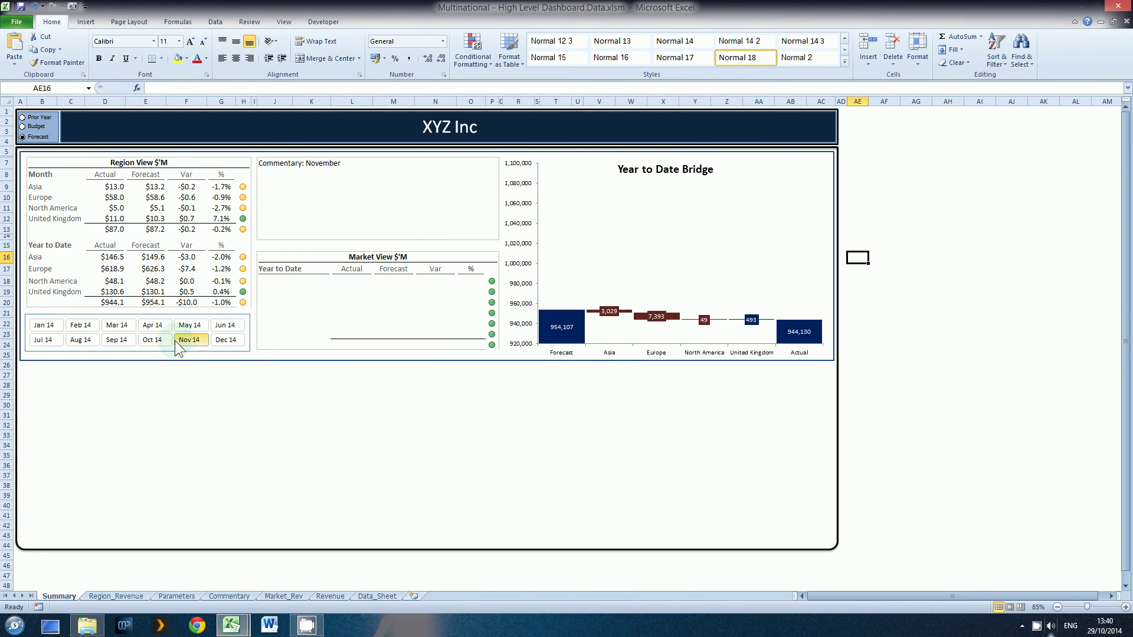
click(156, 340)
click(179, 340)
click(222, 341)
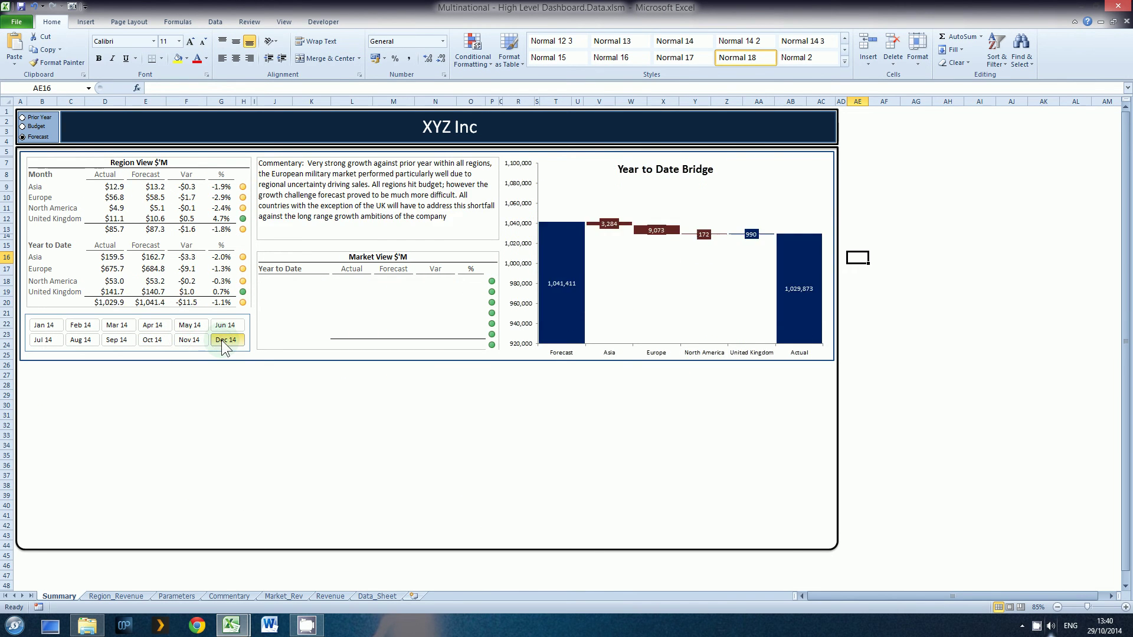
Step: Check the bridge chart against the Budget and Prior Year comparisons, ending on Budget
click(36, 127)
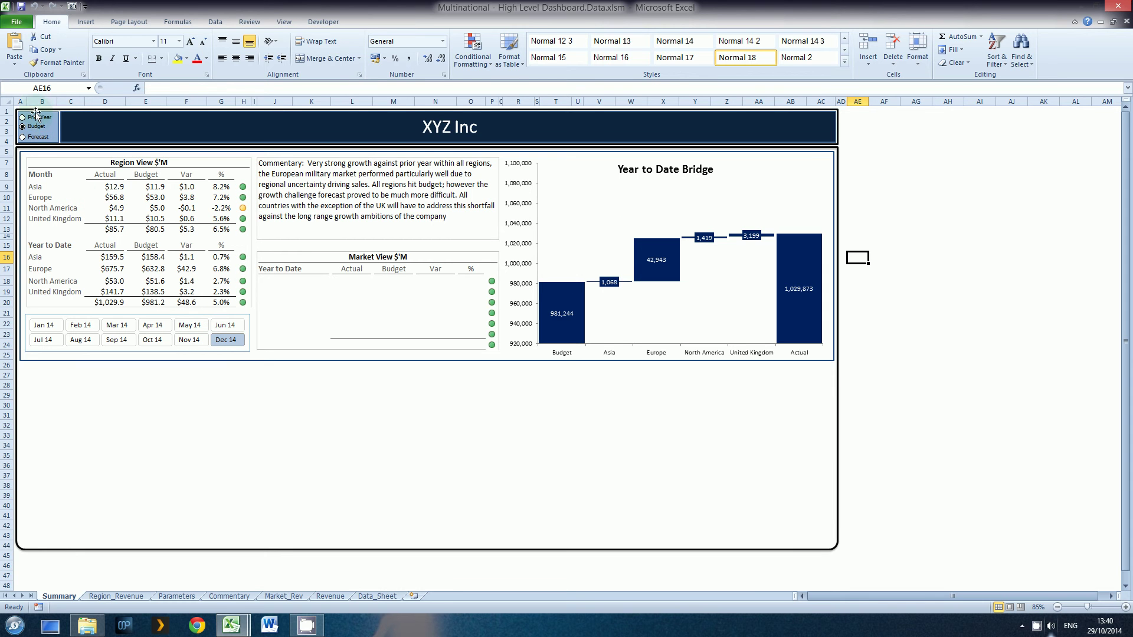
click(38, 118)
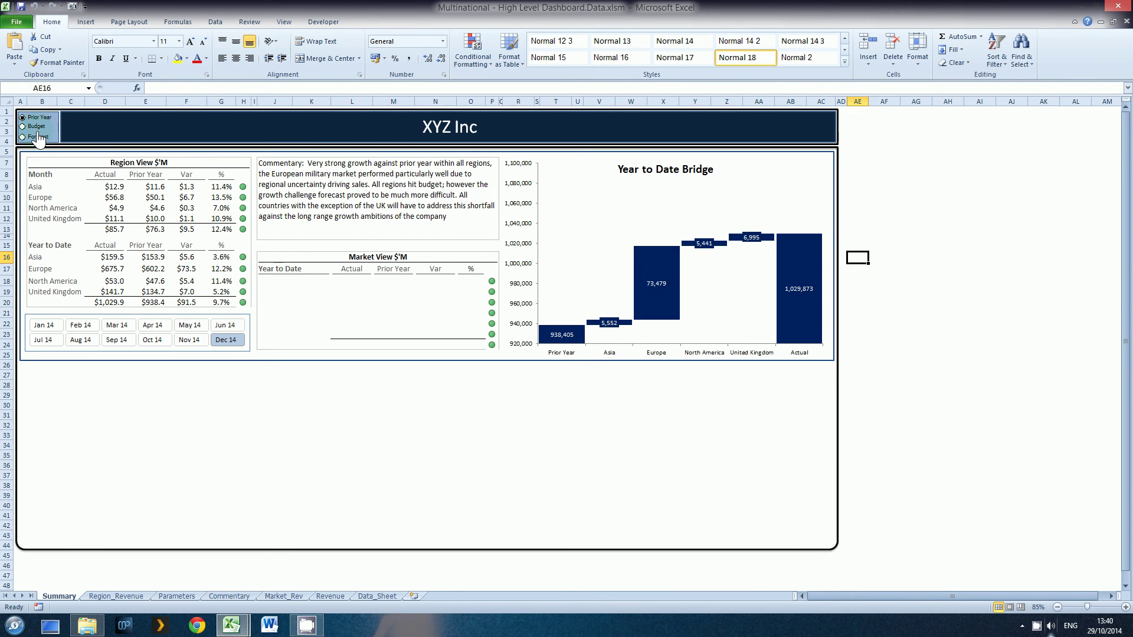
click(36, 127)
Step: Nudge the Budget option button slightly down to even out the spacing of the three comparison options
right_click(46, 131)
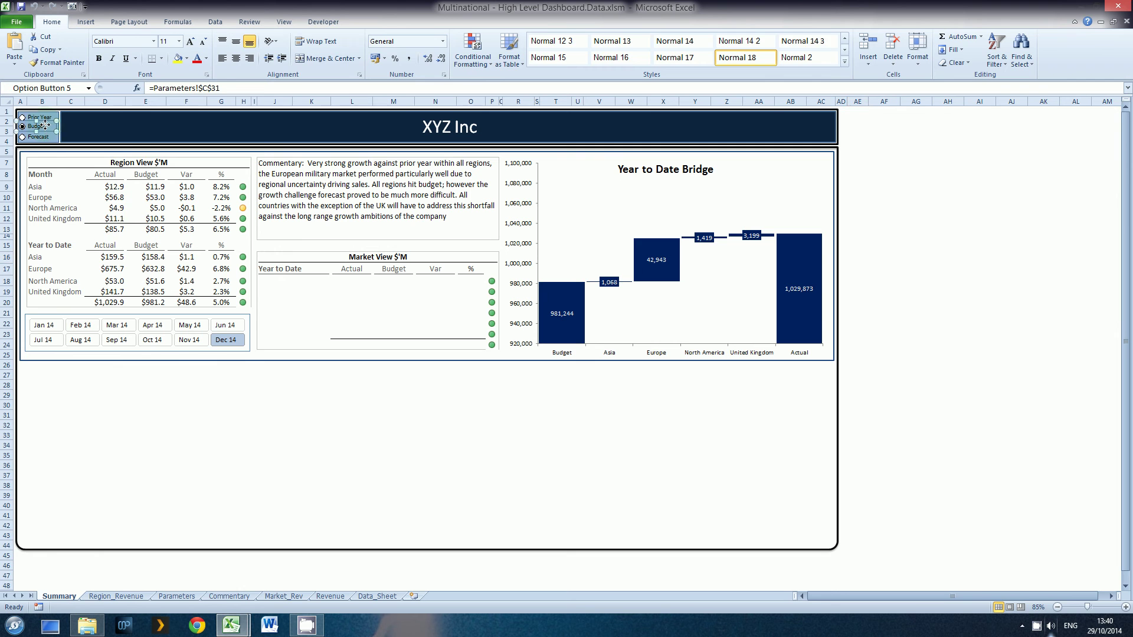
click(165, 126)
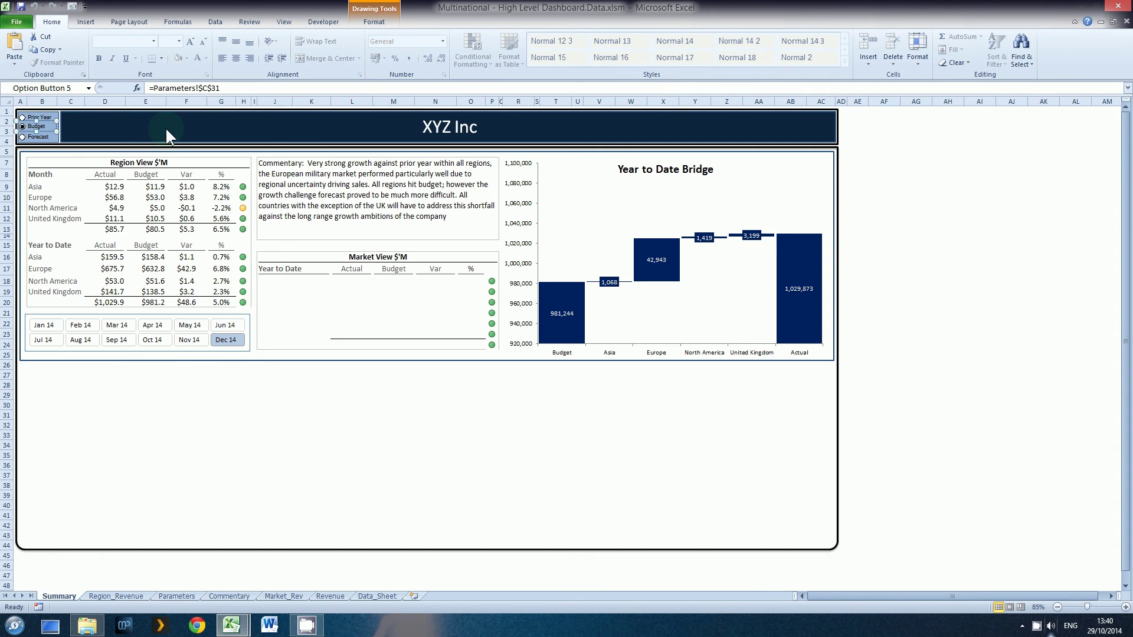
click(167, 131)
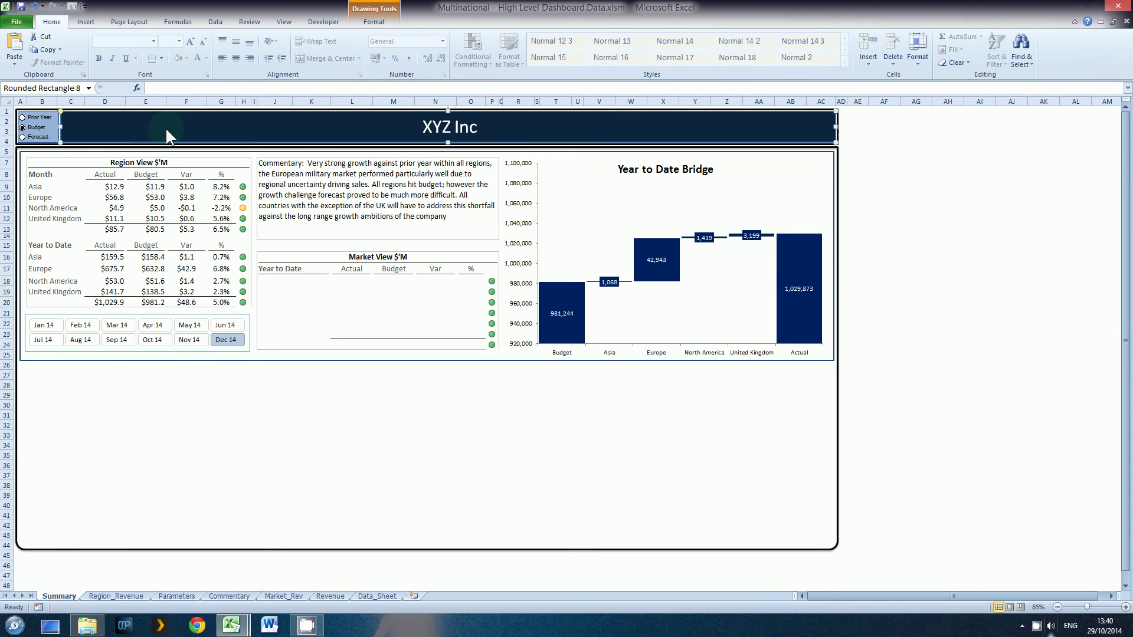
Step: Compare the bridge chart's axis scaling under Forecast, Budget and Prior Year, leaving the dashboard on Prior Year
click(31, 137)
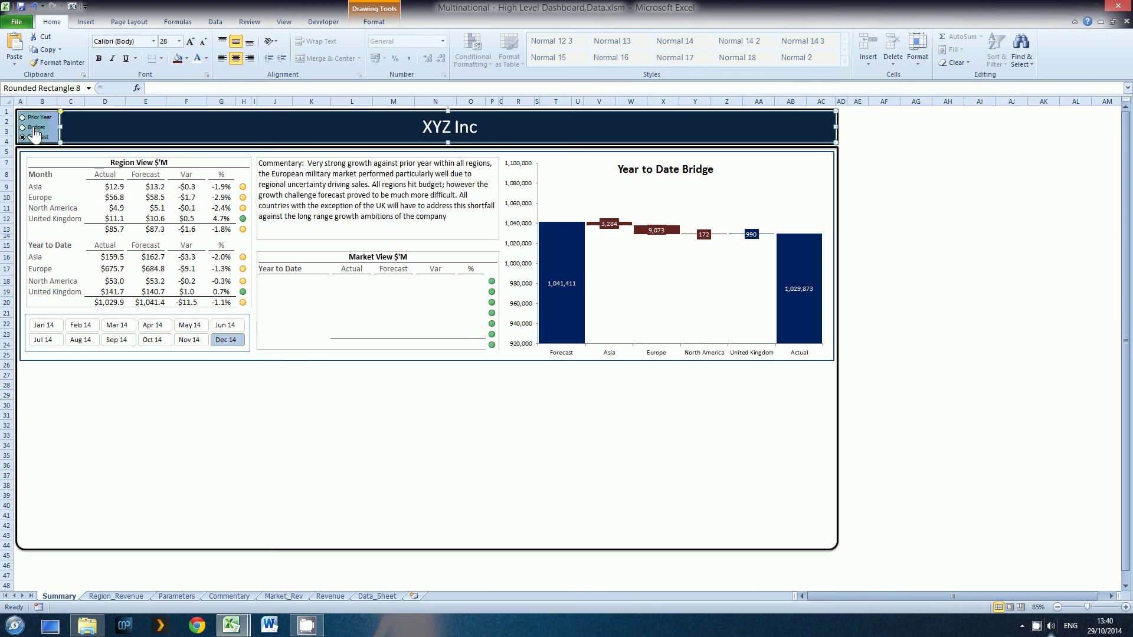
click(34, 129)
click(36, 121)
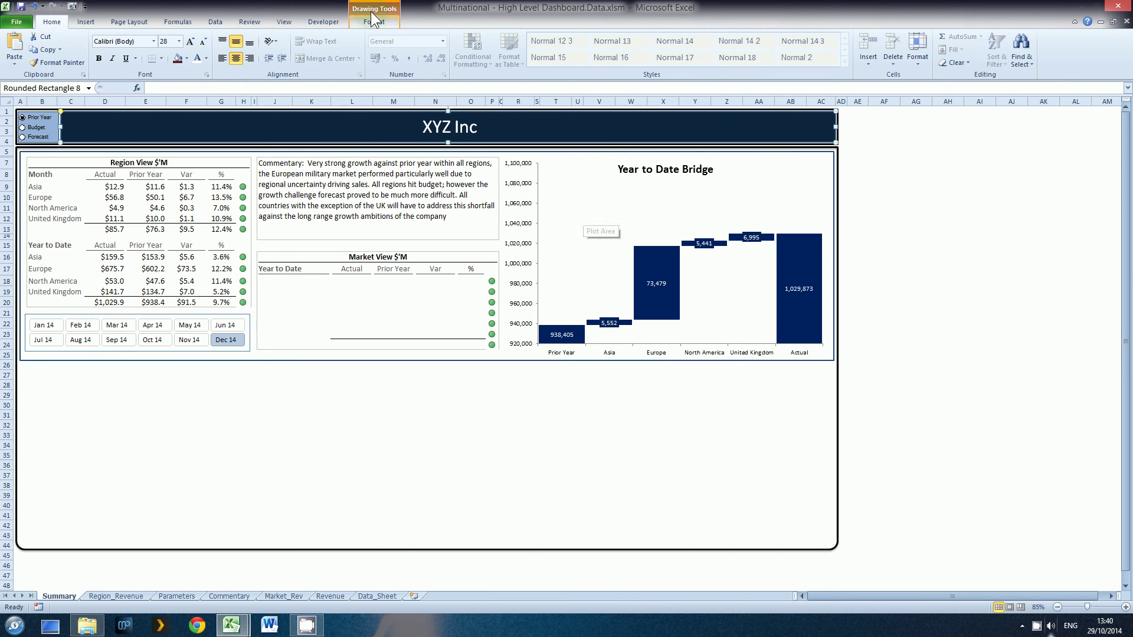
Step: In the VBA code of the Region_Revenue sheet, uncomment the Call Scale_Chart line in Worksheet_Change
click(331, 22)
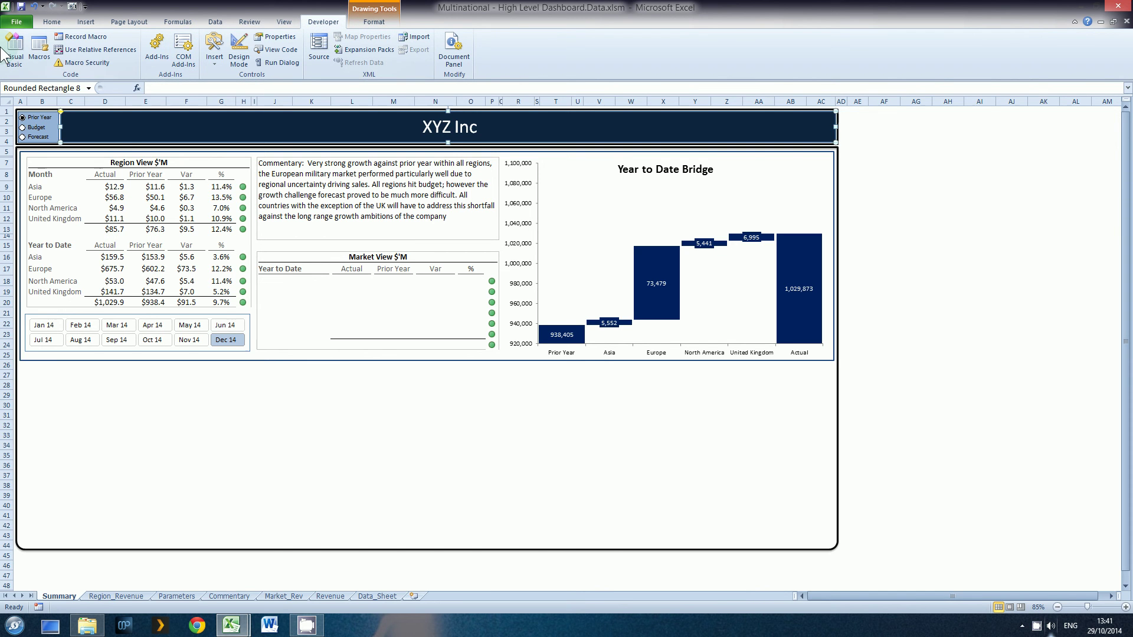
click(23, 47)
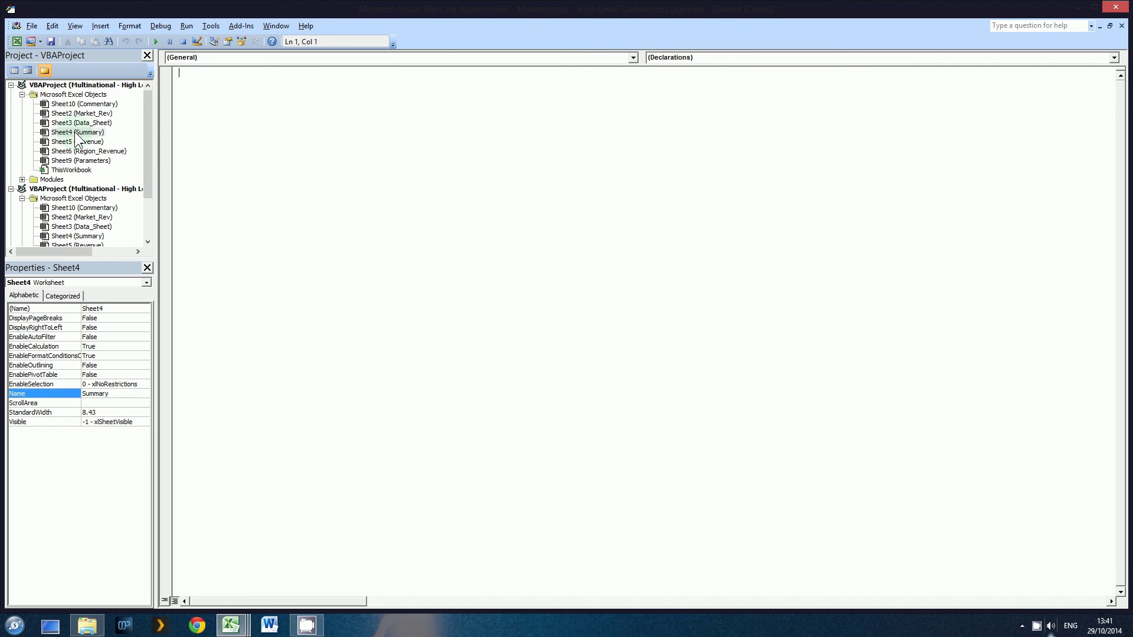
double_click(69, 151)
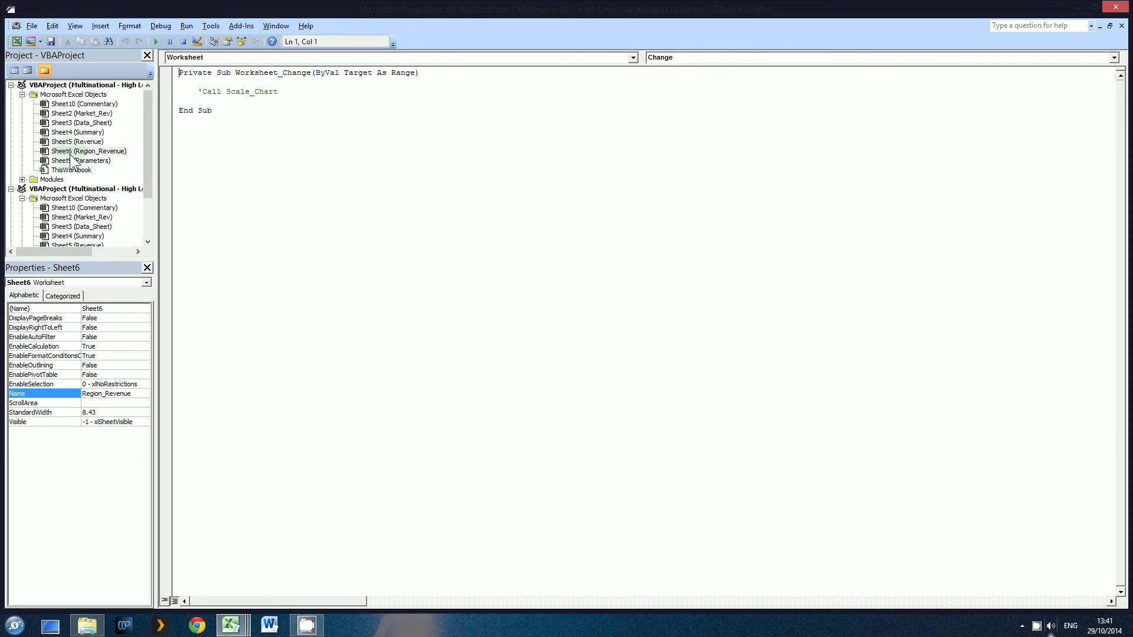
click(199, 92)
key(Delete)
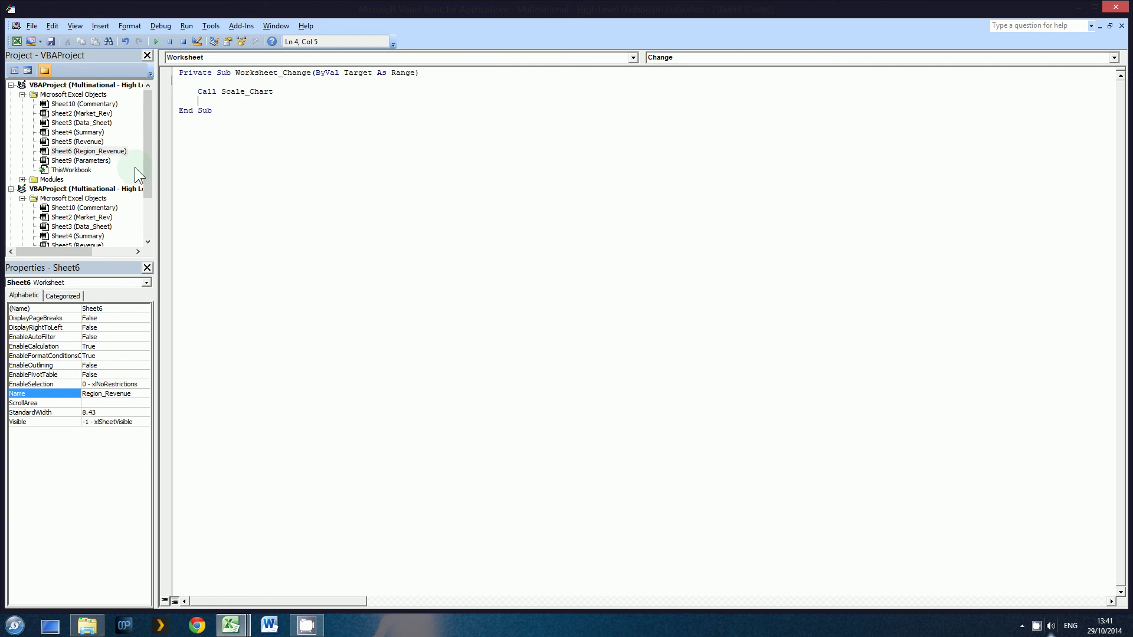
Step: Open the modMacros module and examine the chart name referenced in the Scale_Chart macro's ChartObjects line
click(150, 164)
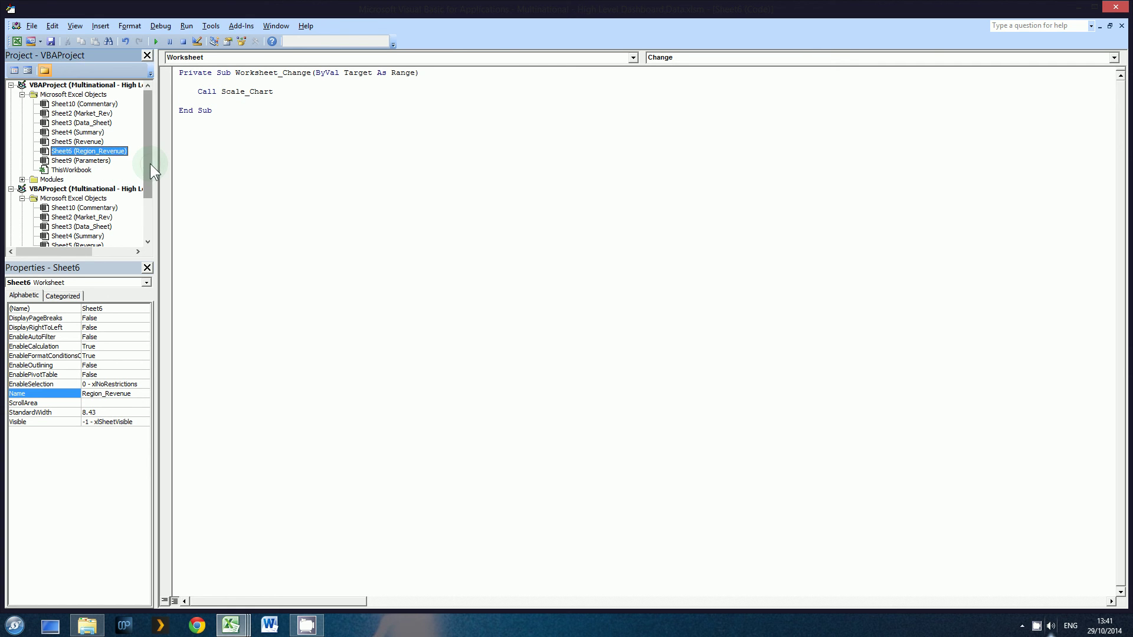
click(22, 179)
double_click(67, 189)
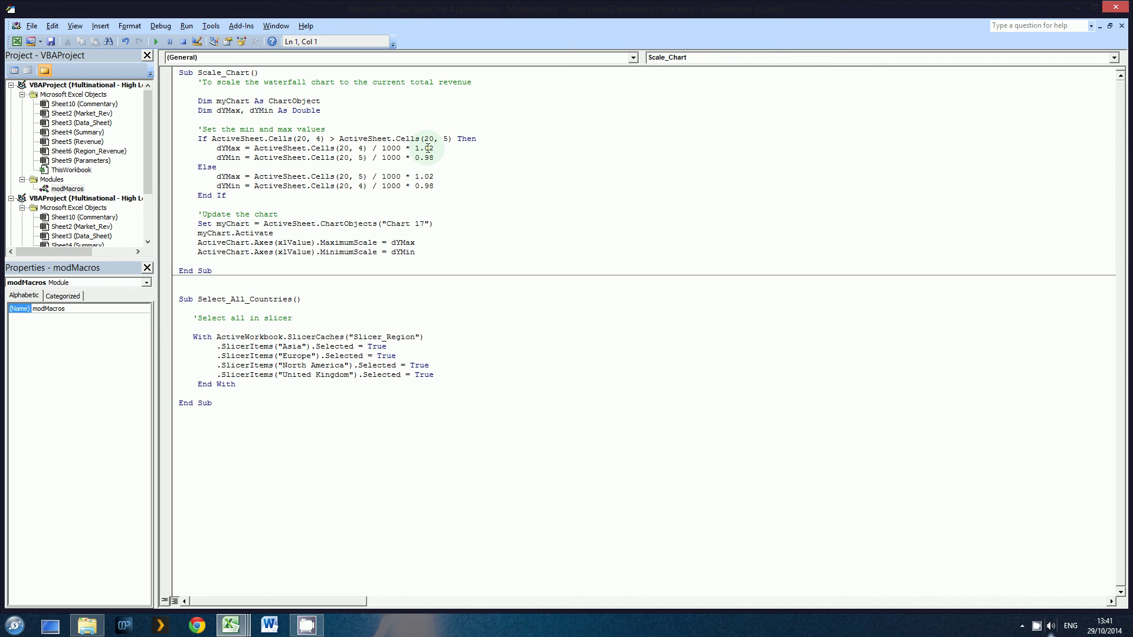
click(387, 224)
drag(387, 224, 431, 224)
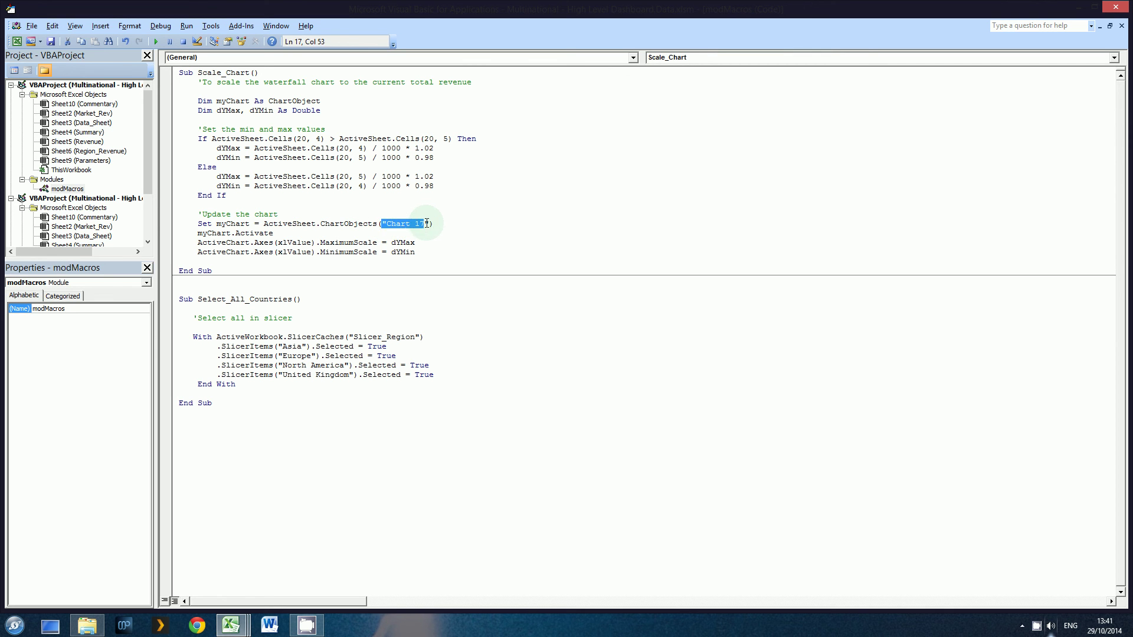
click(514, 221)
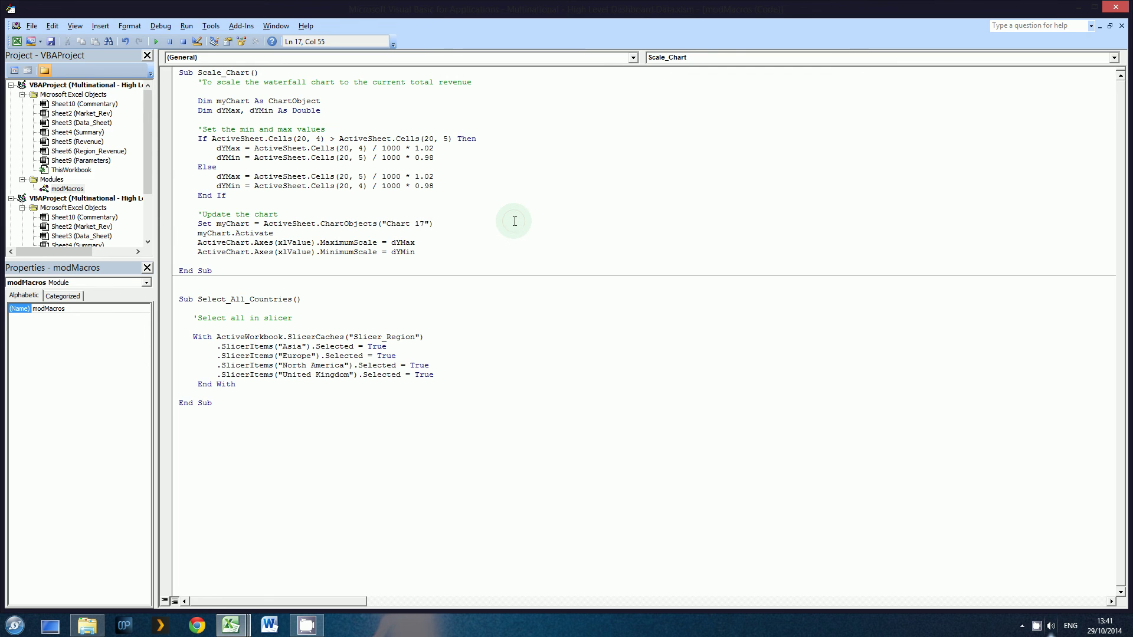
Step: Rename the Year to Date Bridge chart on the Summary sheet to Chart 17, matching the name referenced in the Scale_Chart macro
key(alt+F11)
click(573, 205)
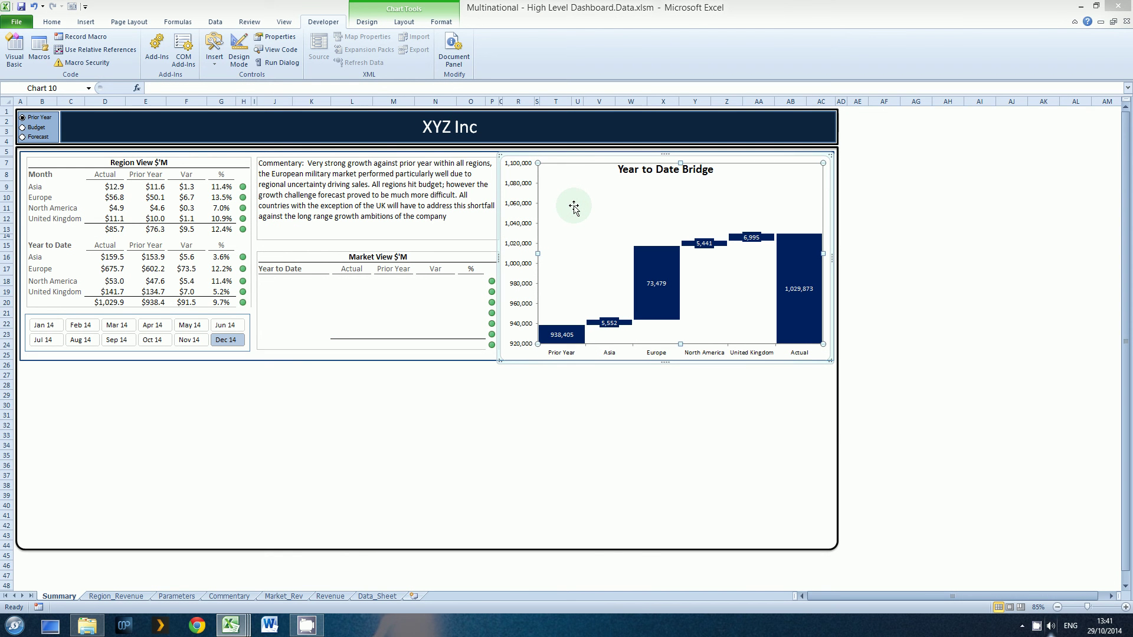
click(404, 23)
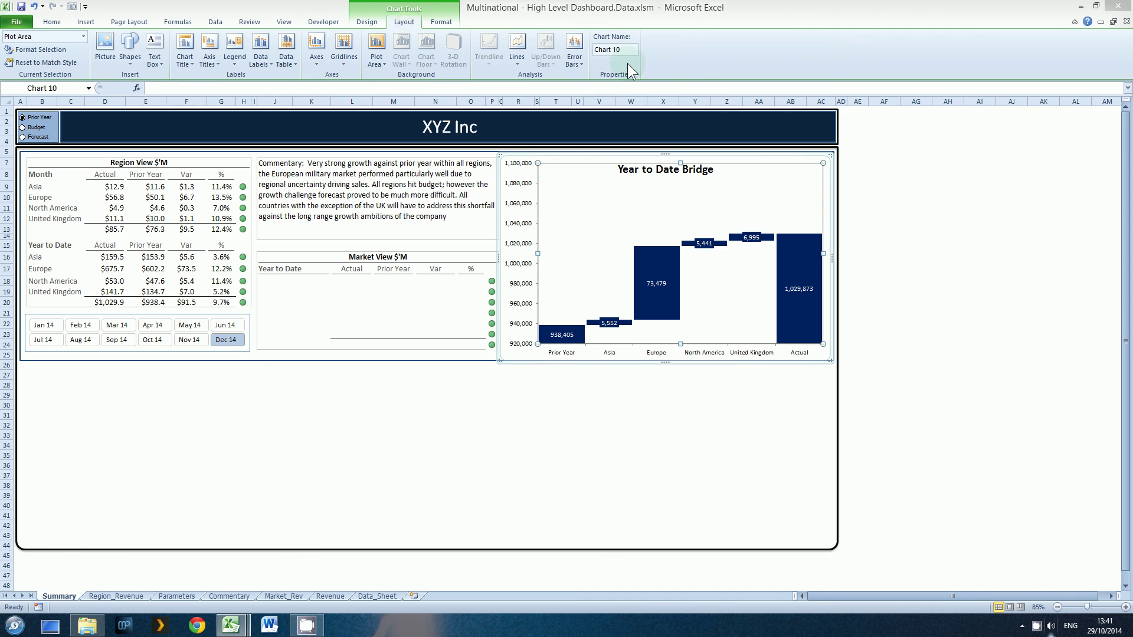
click(629, 48)
key(alt+Tab)
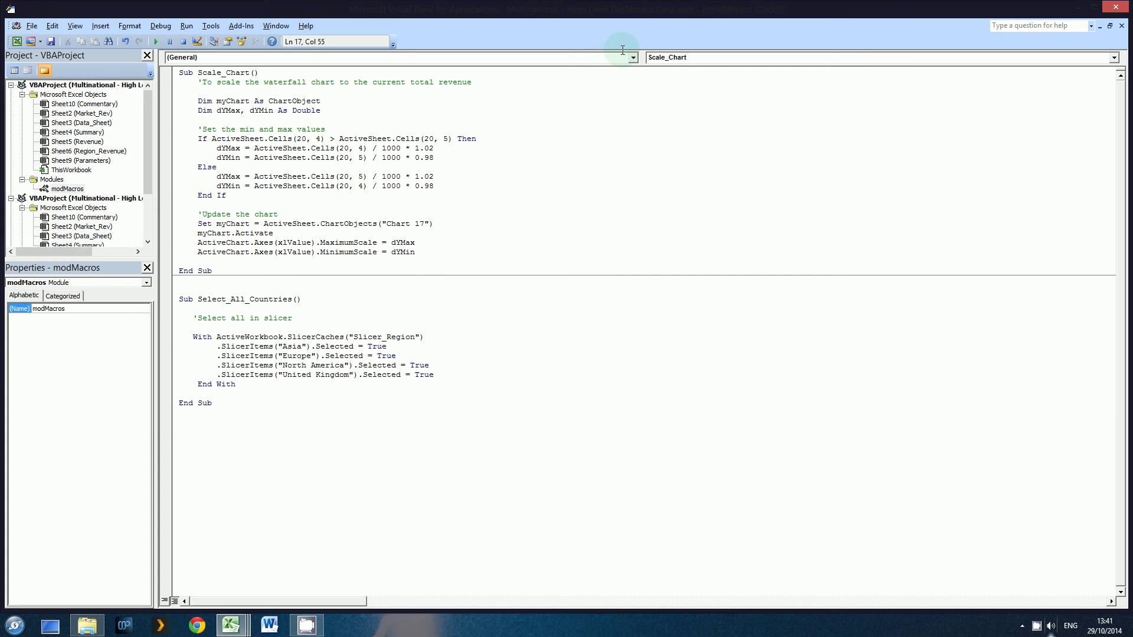
key(alt+Tab)
click(622, 50)
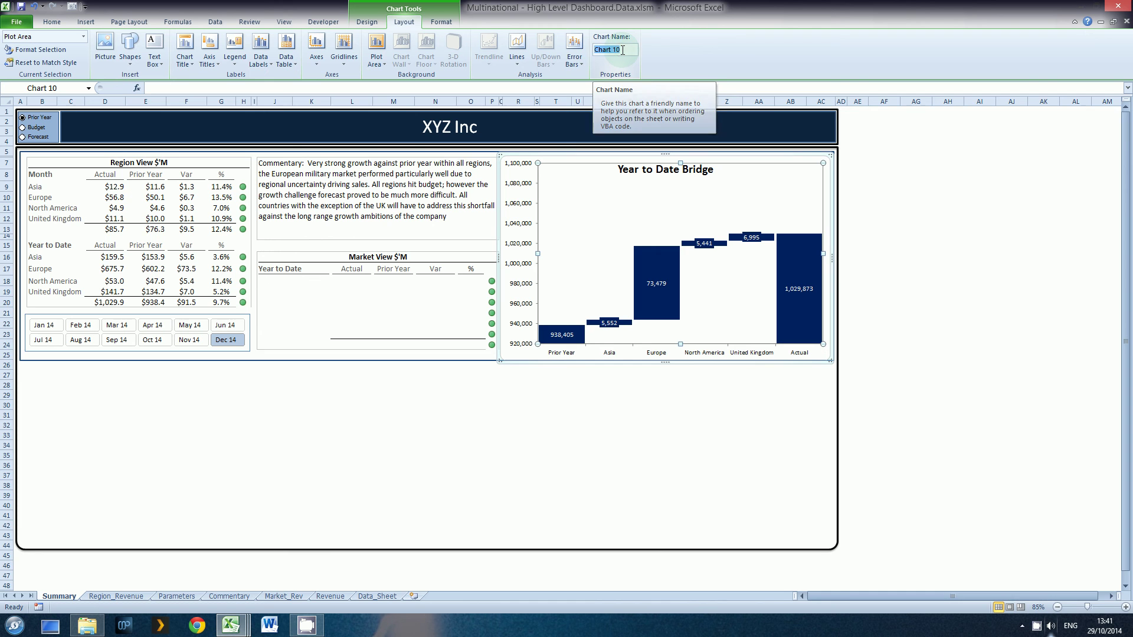
click(622, 49)
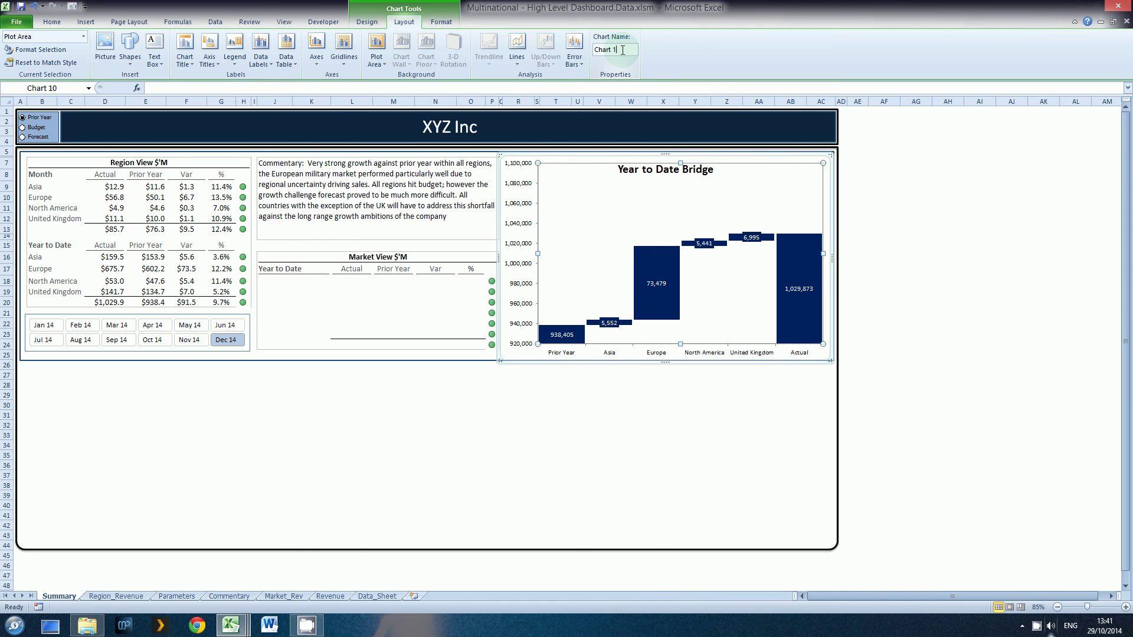
click(954, 195)
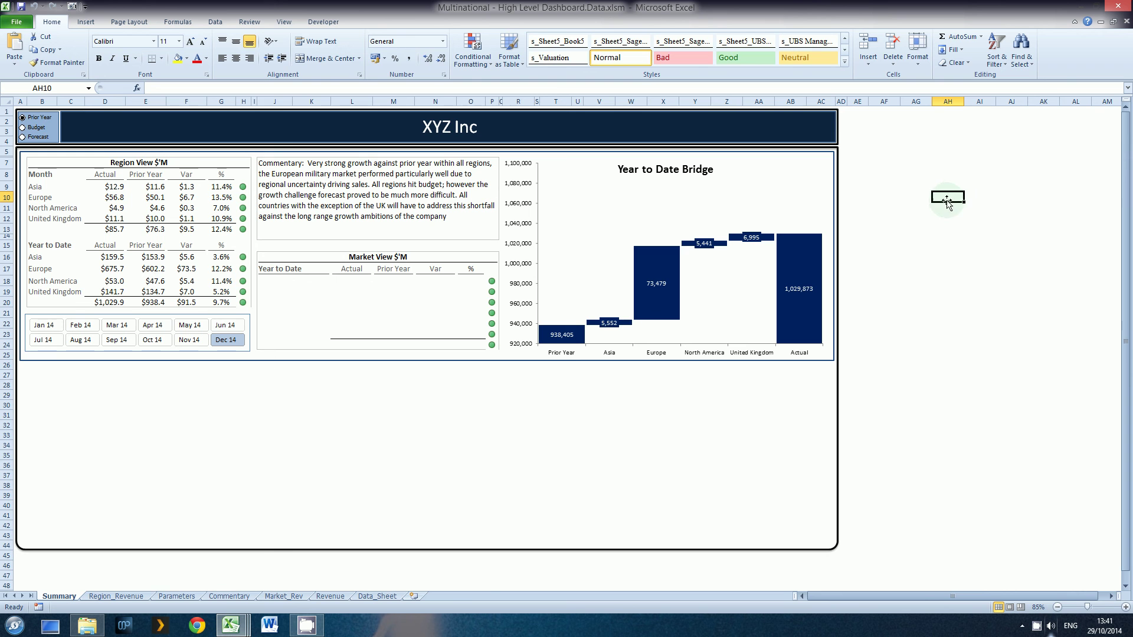
click(941, 276)
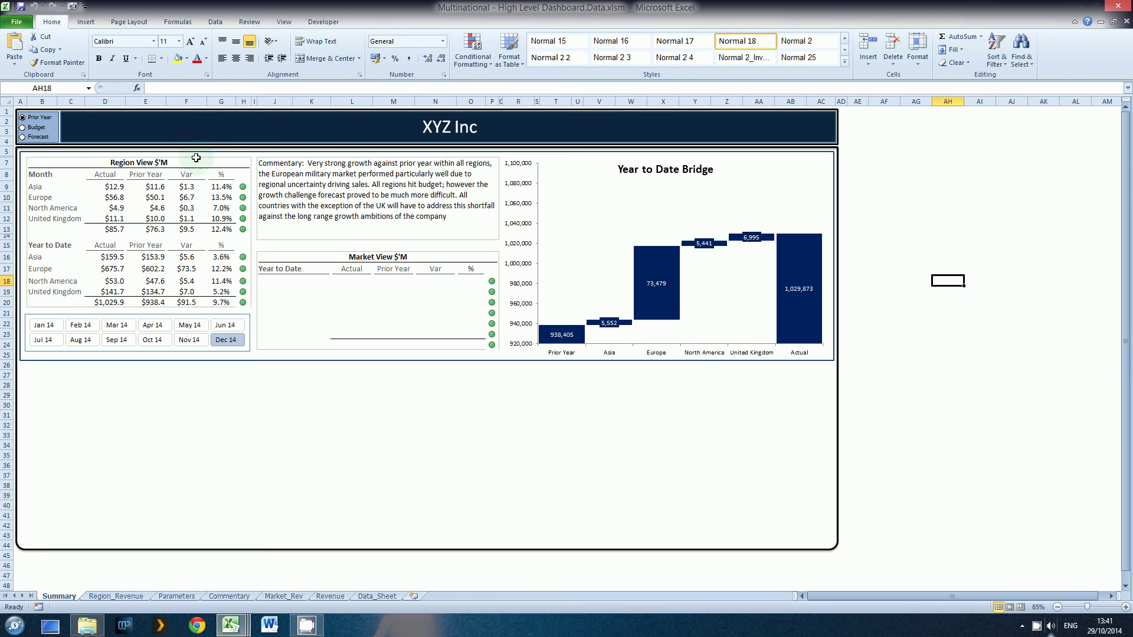
Step: Test the renamed bridge chart's axis scaling under Budget, Forecast and Prior Year, finishing on Forecast
click(37, 128)
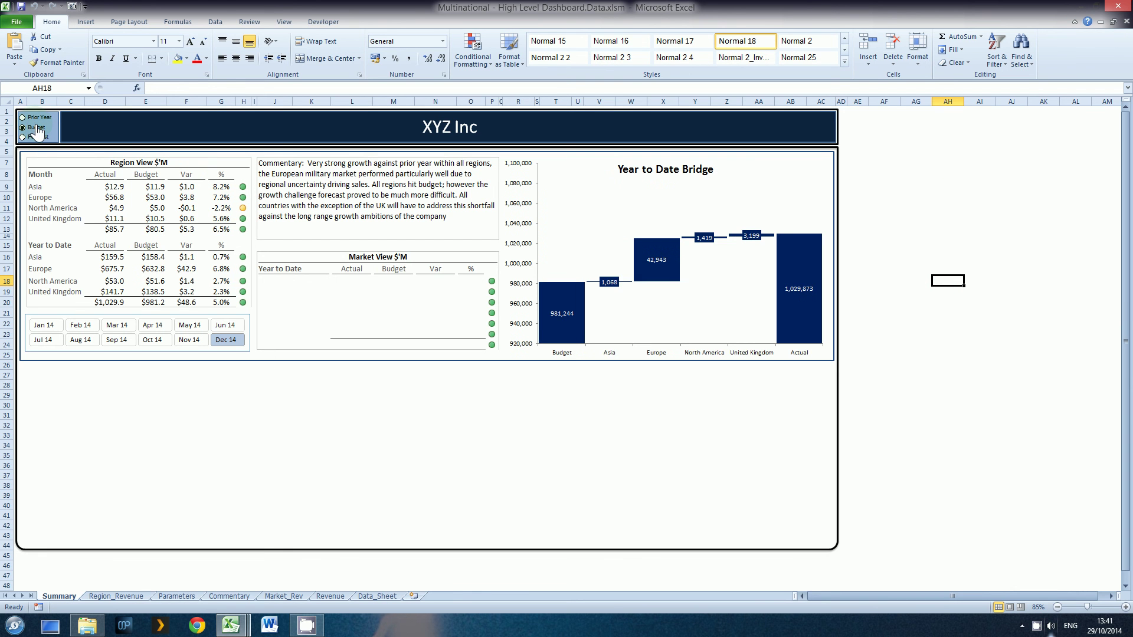
click(36, 137)
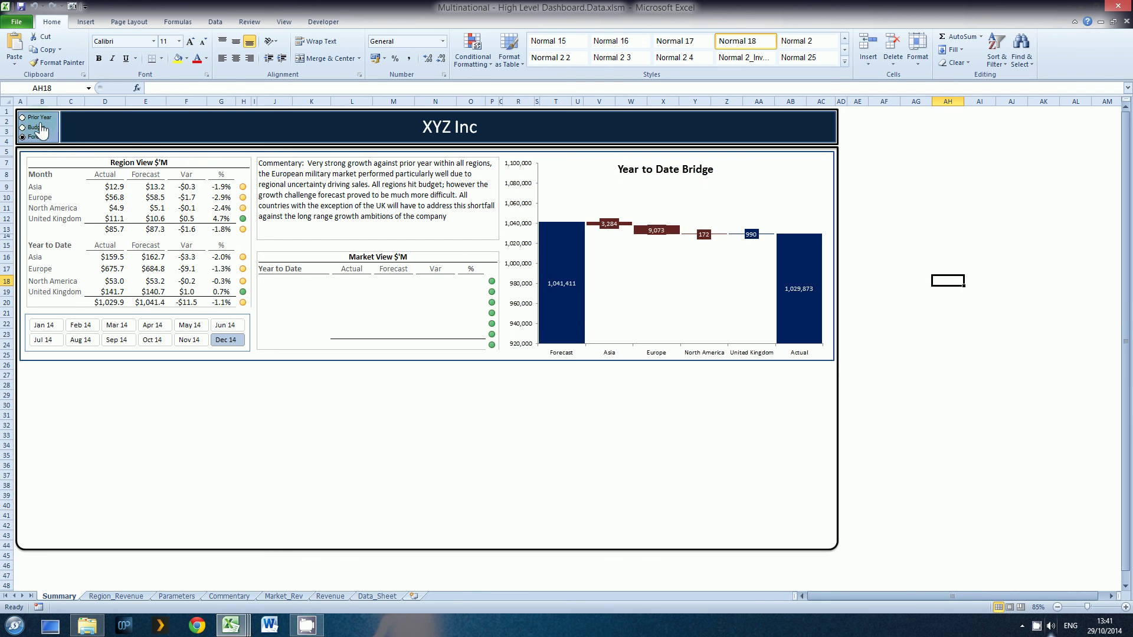
click(42, 128)
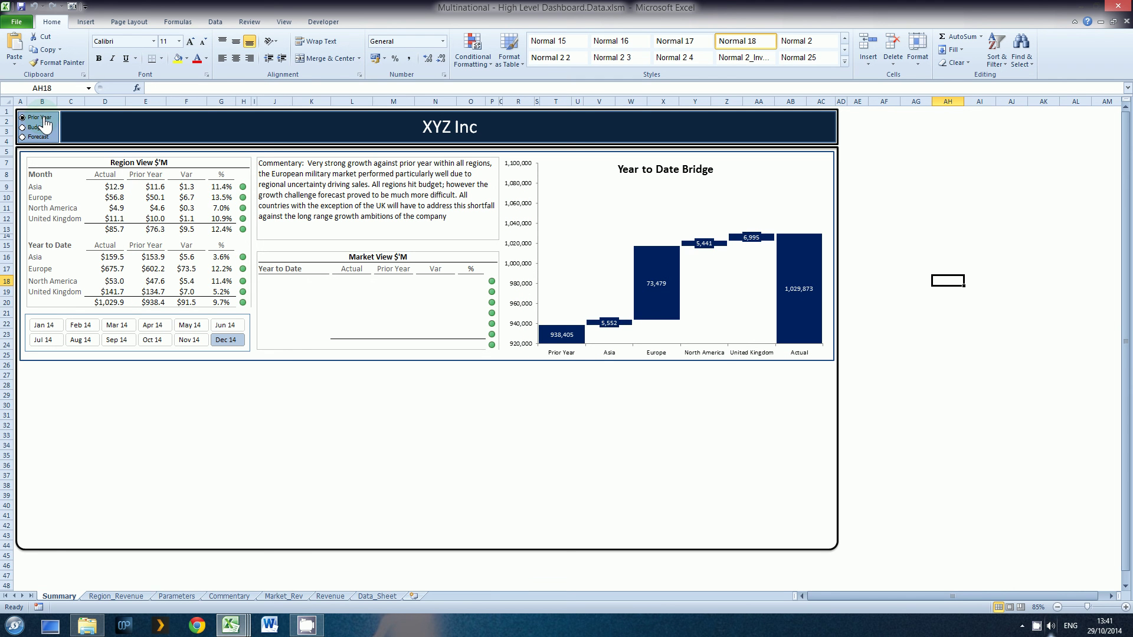
click(39, 138)
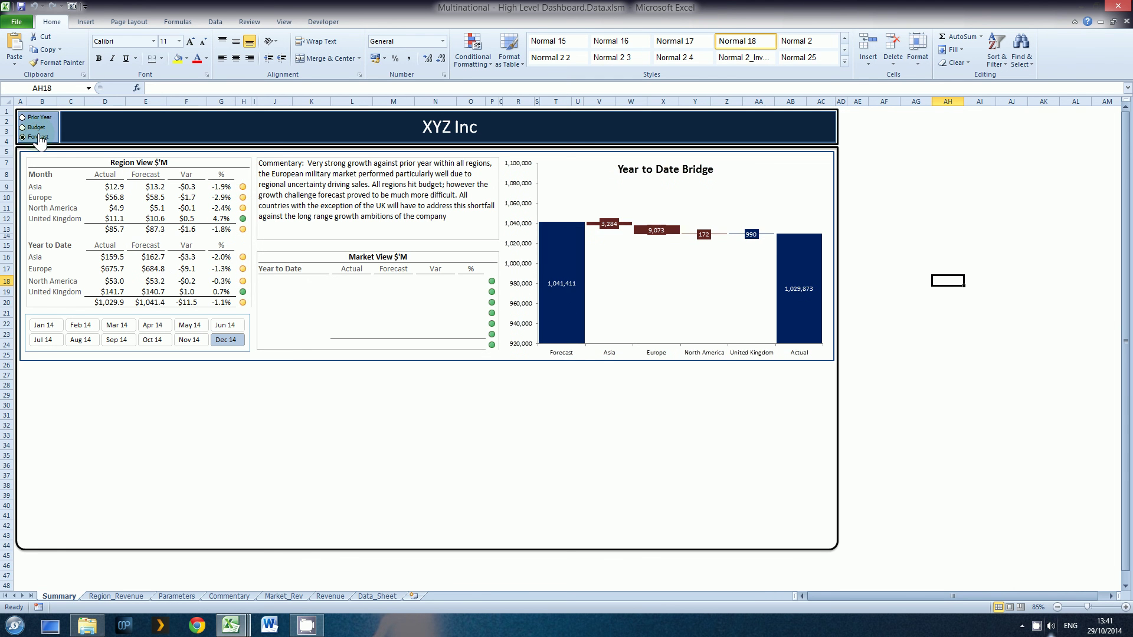
Step: Recheck the Scale_Chart macro code, then return to the XYZ Inc dashboard and view the bridge chart under Budget and Prior Year
key(alt+Tab)
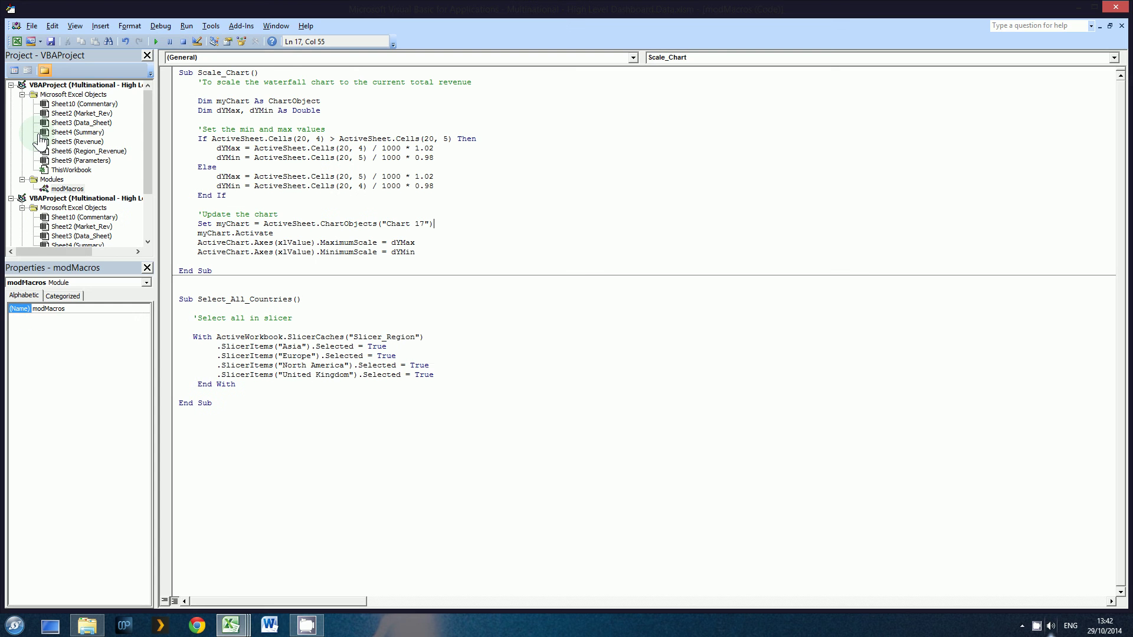
key(alt+Tab)
click(229, 626)
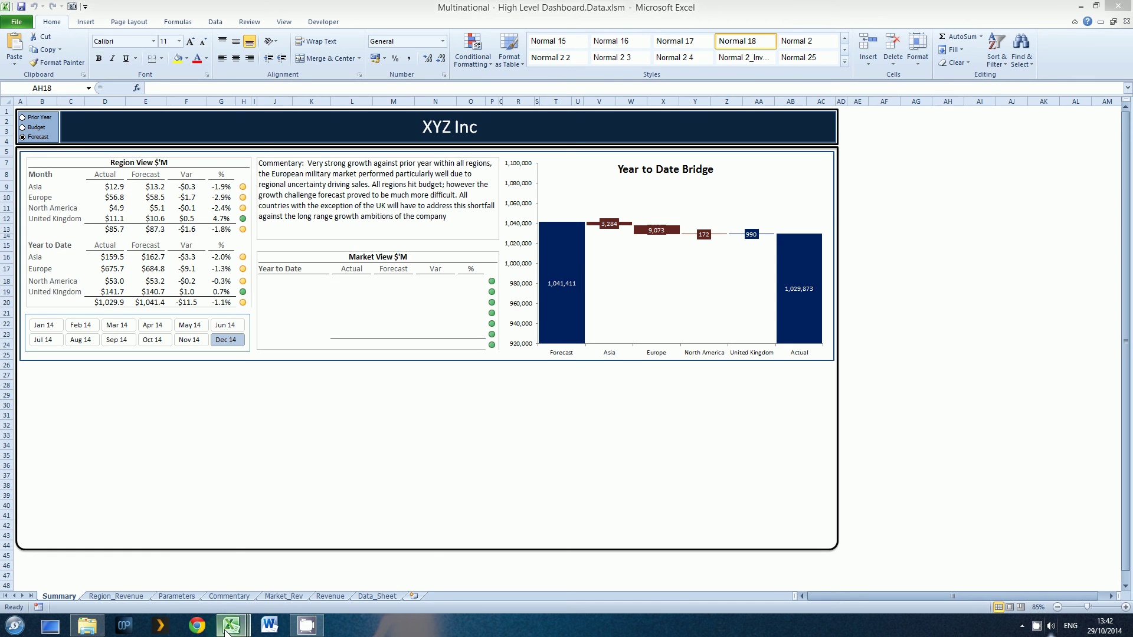
click(122, 555)
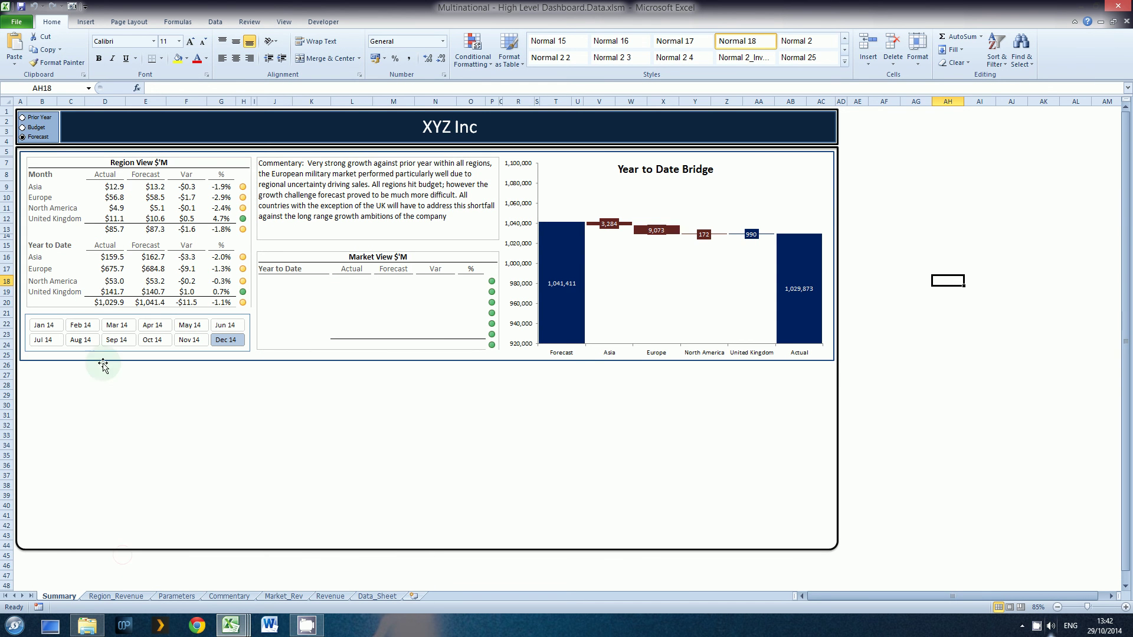
click(36, 127)
click(41, 117)
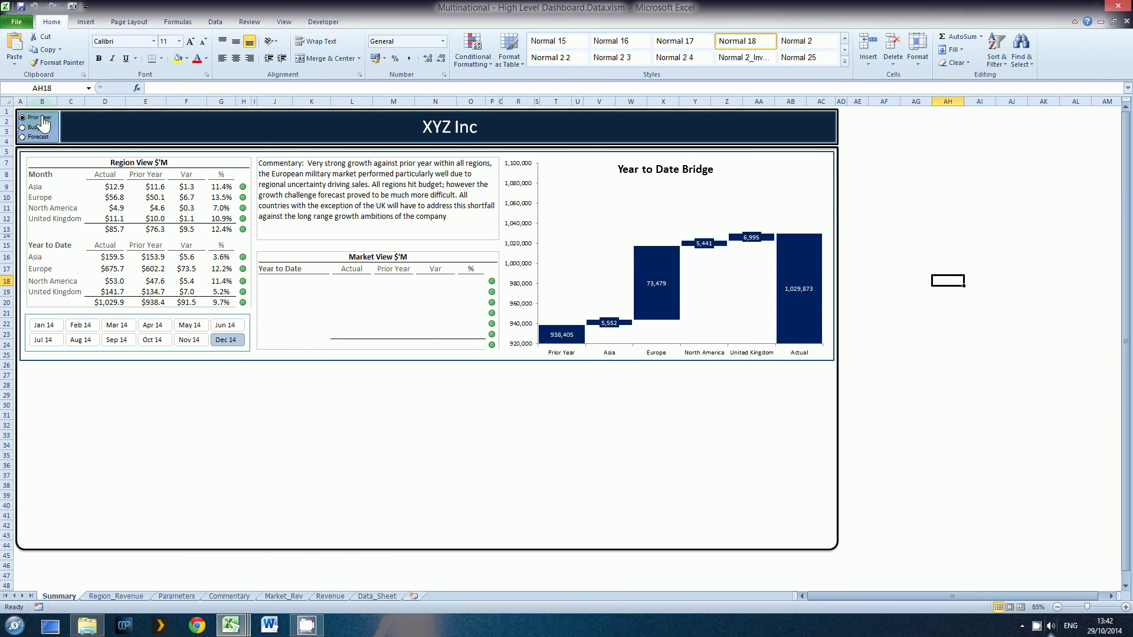
Step: Switch to the Multinational - High Level Dashboard.xlsm workbook and check its bridge chart's axis scaling under Budget and Prior Year
click(233, 627)
click(242, 578)
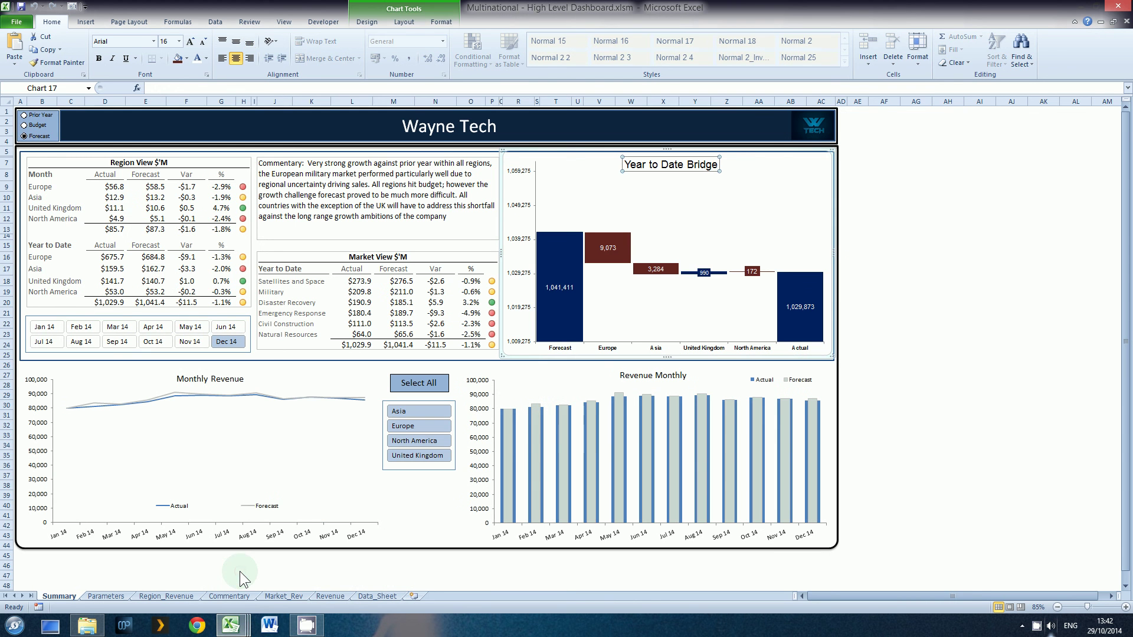
click(35, 125)
click(40, 117)
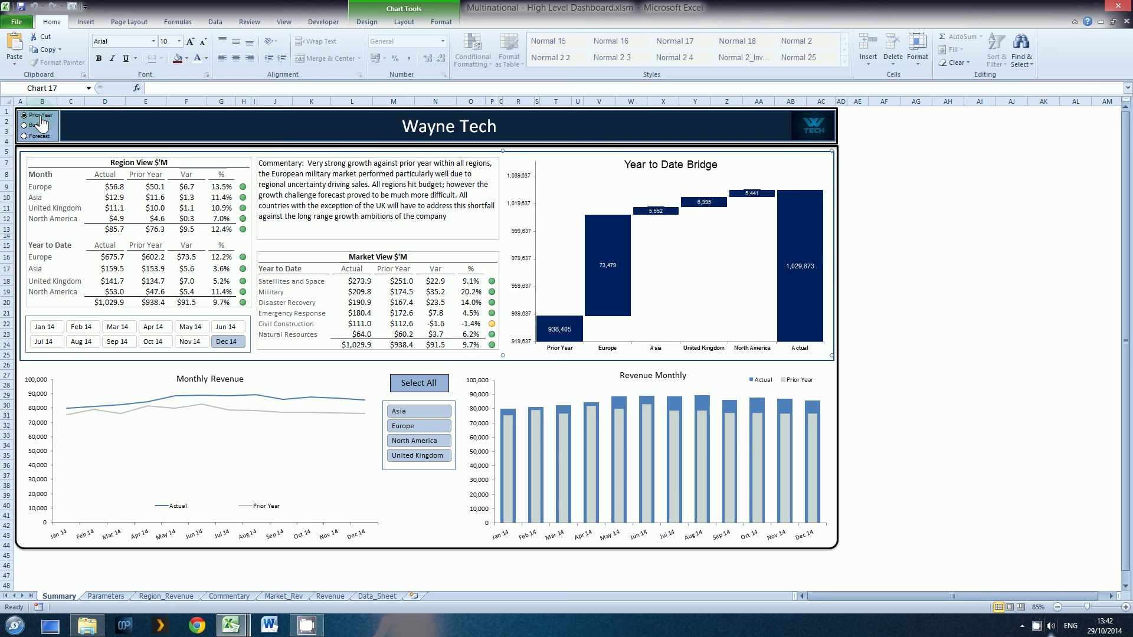
Step: Return to the Multinational - High Level Dashboard.Data.xlsm workbook and retest the bridge axis across all three comparison options, leaving it on Forecast
key(alt+Tab)
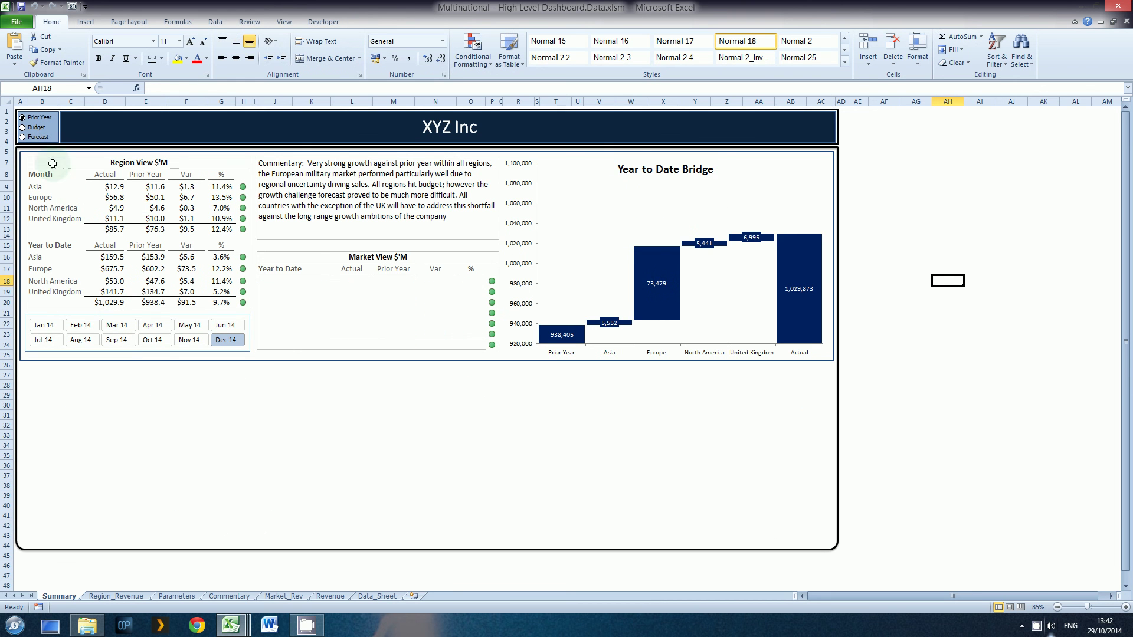
click(36, 128)
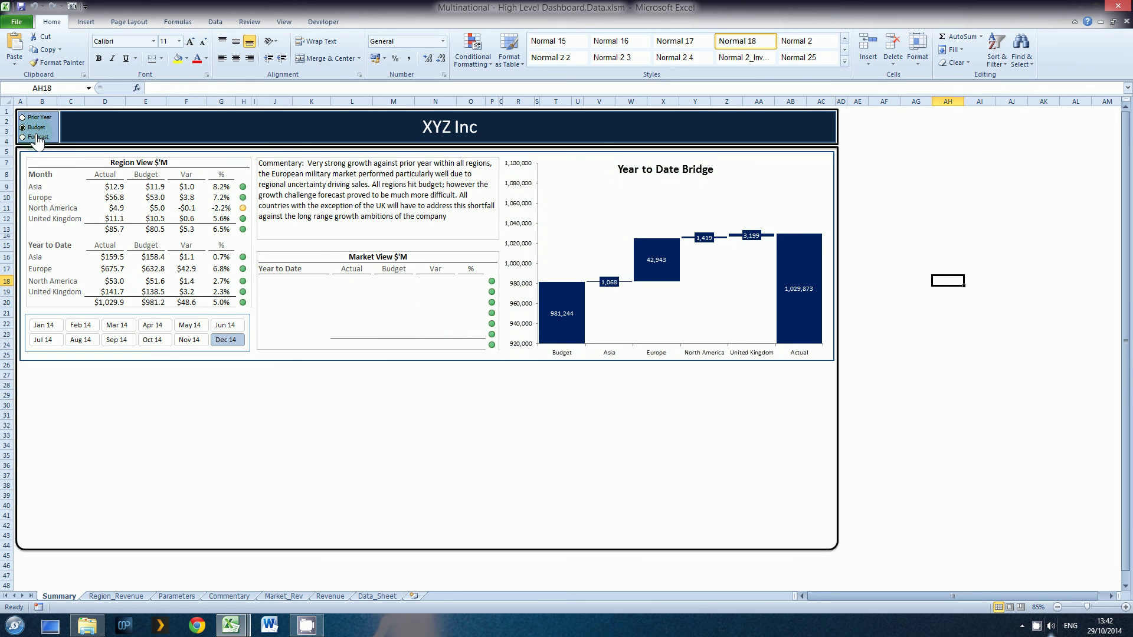
click(36, 137)
click(36, 128)
click(36, 118)
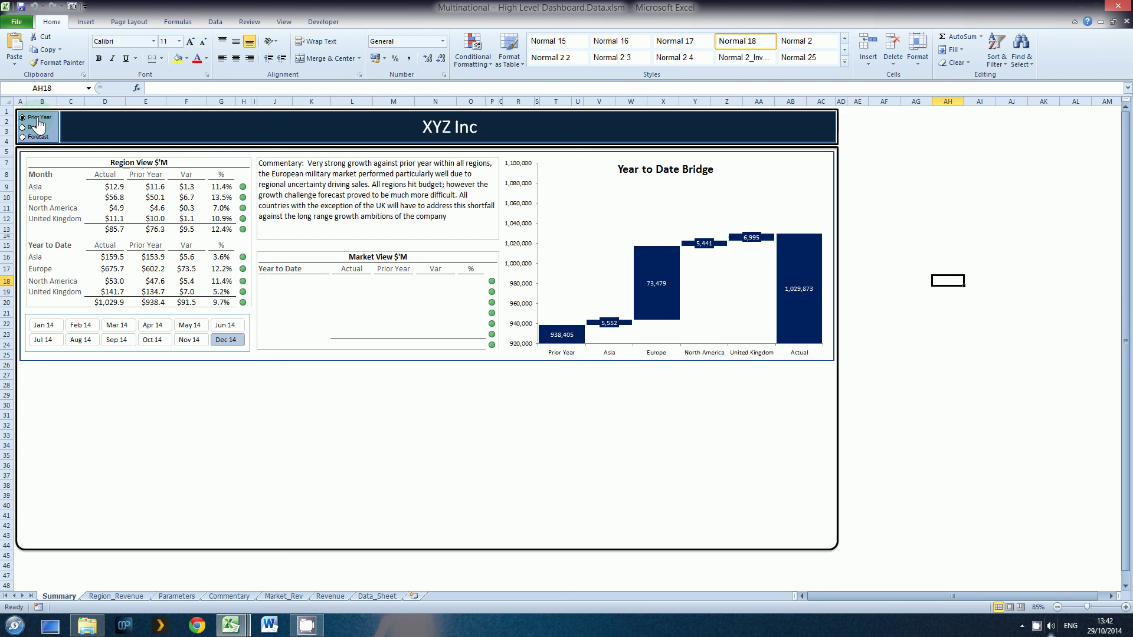
click(36, 128)
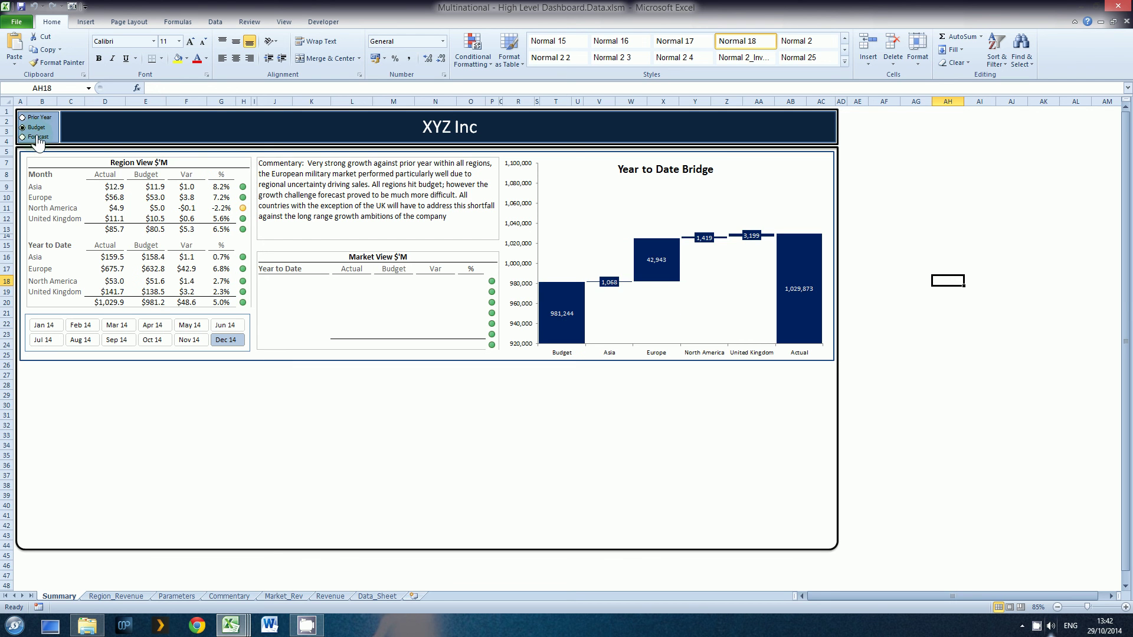
click(36, 137)
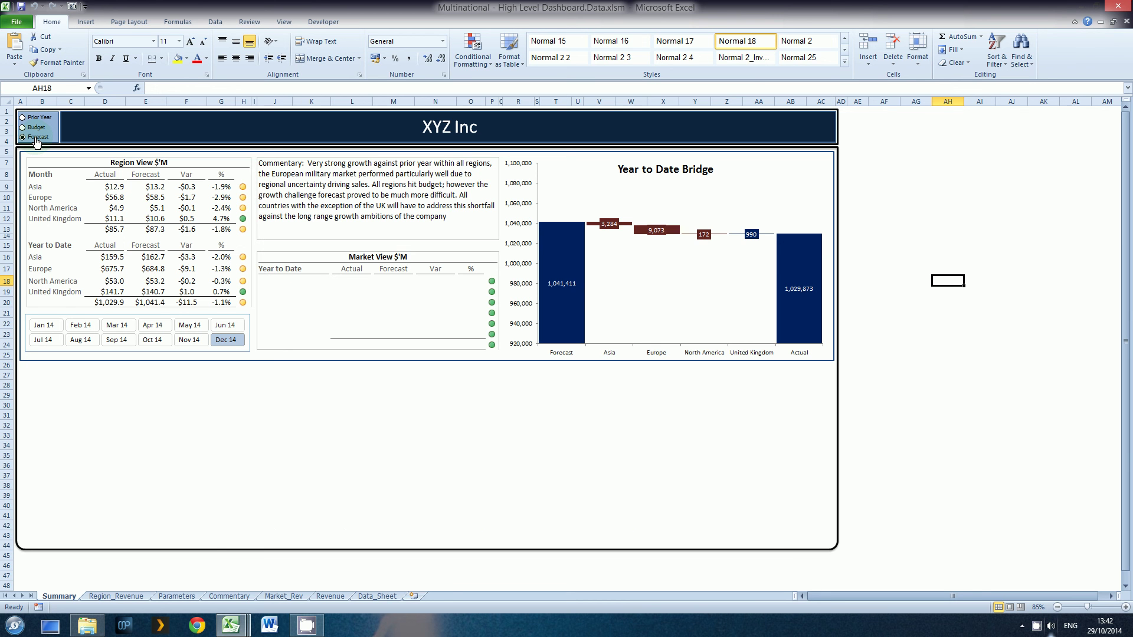
Step: Switch to the Wayne Tech dashboard workbook and examine the Europe bar in its Year to Date Bridge chart
key(ctrl+Tab)
click(991, 270)
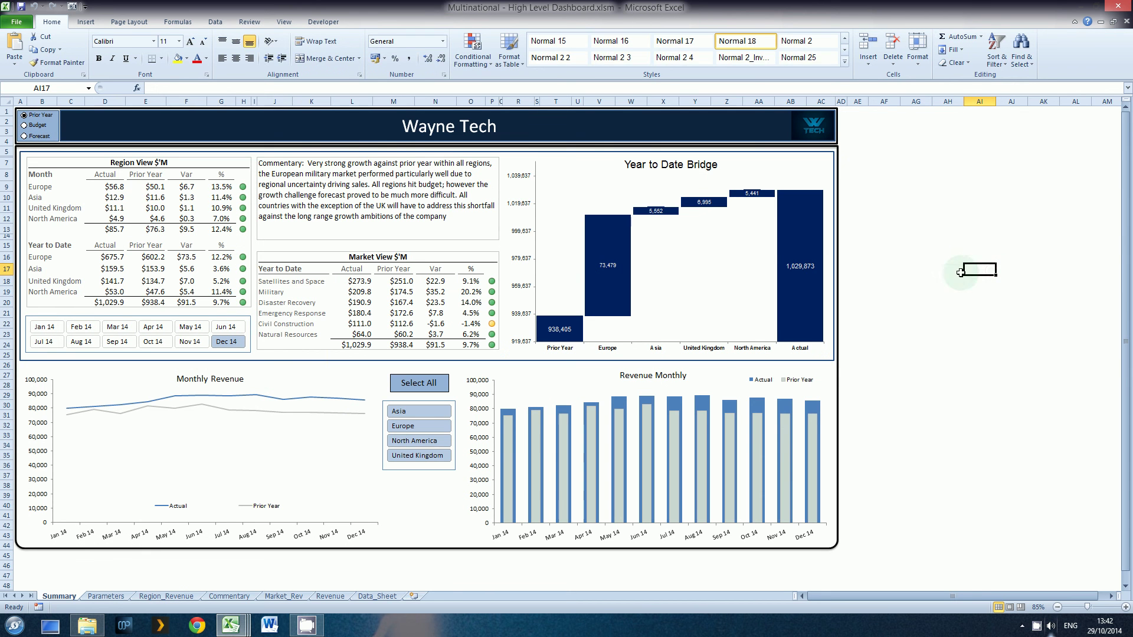
mouse_move(601, 321)
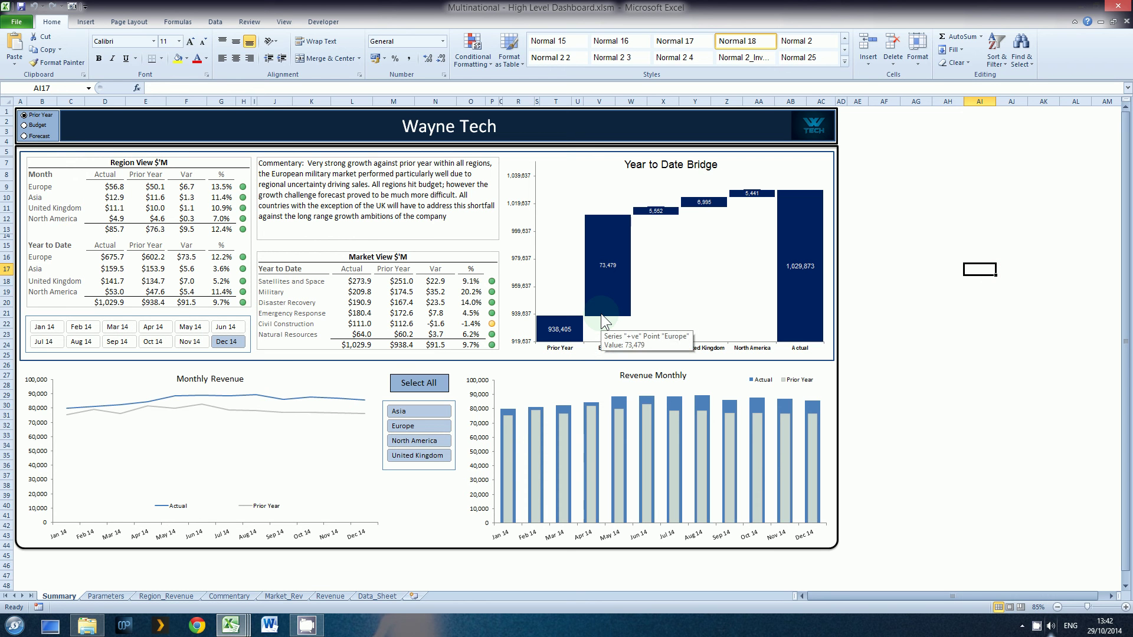